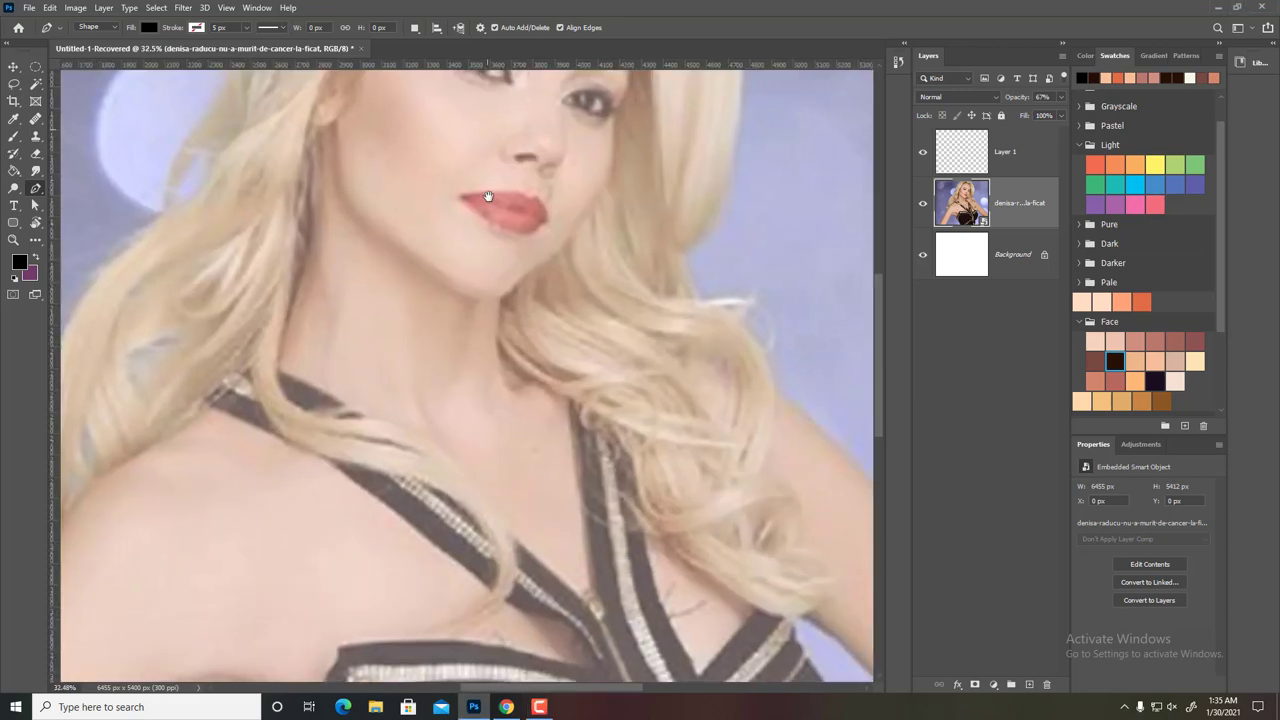
- Trace the outlines of the left and right eyebrows as Pen paths
scroll(510, 140, up, 3)
click(357, 328)
drag(582, 369, 563, 408)
drag(357, 328, 249, 334)
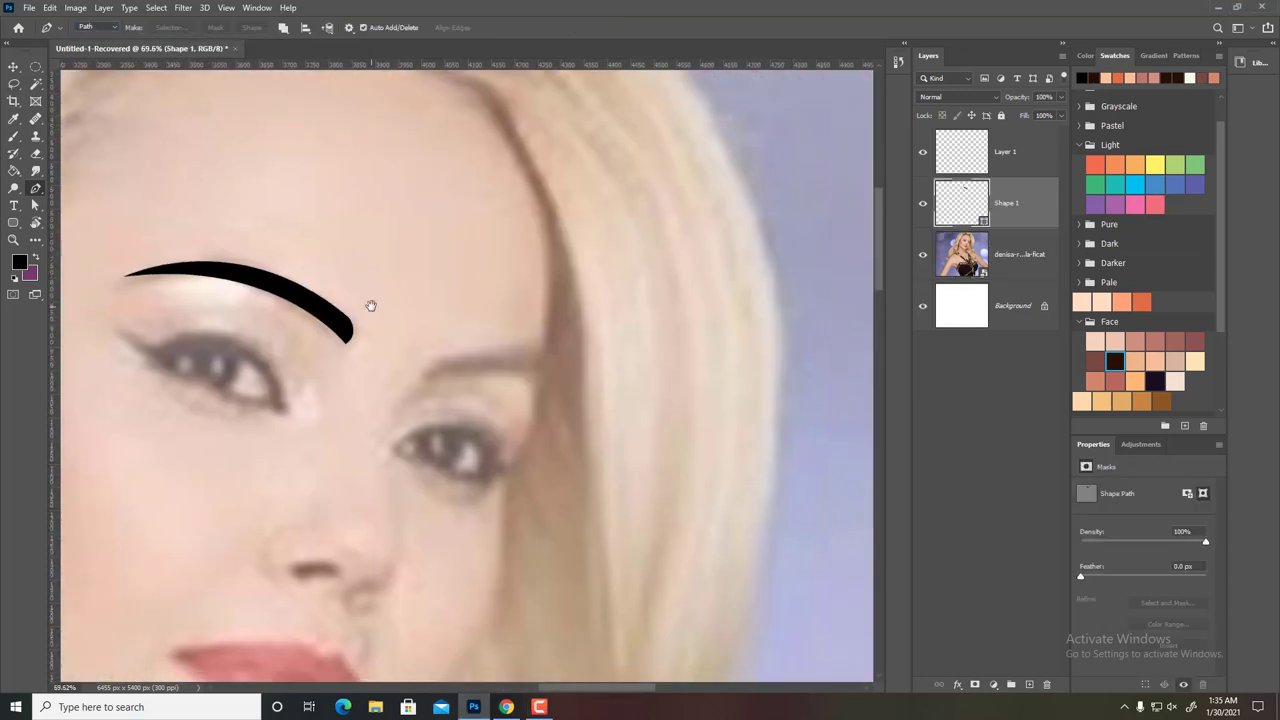
click(428, 374)
drag(540, 354, 680, 366)
scroll(443, 360, up, 2)
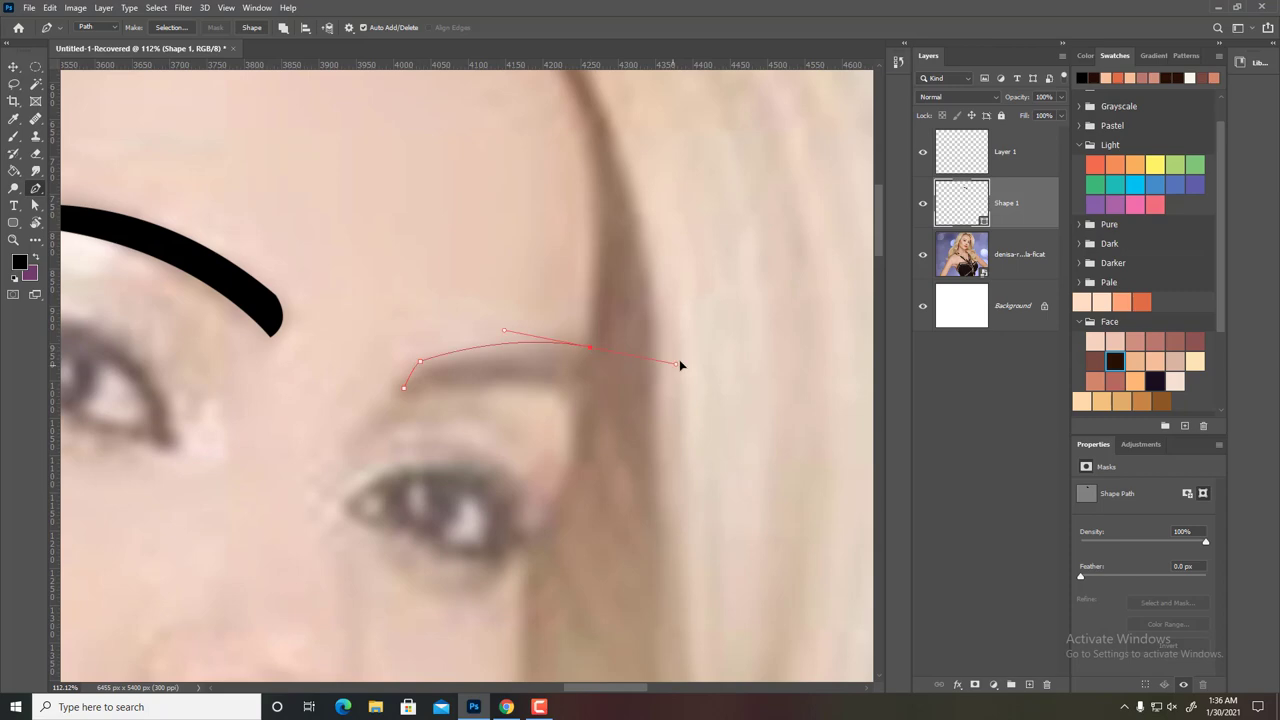
- Fill the eyebrow paths with solid black, then delete the path
right_click(448, 406)
right_click(494, 356)
right_click(536, 364)
click(580, 448)
click(674, 179)
click(690, 197)
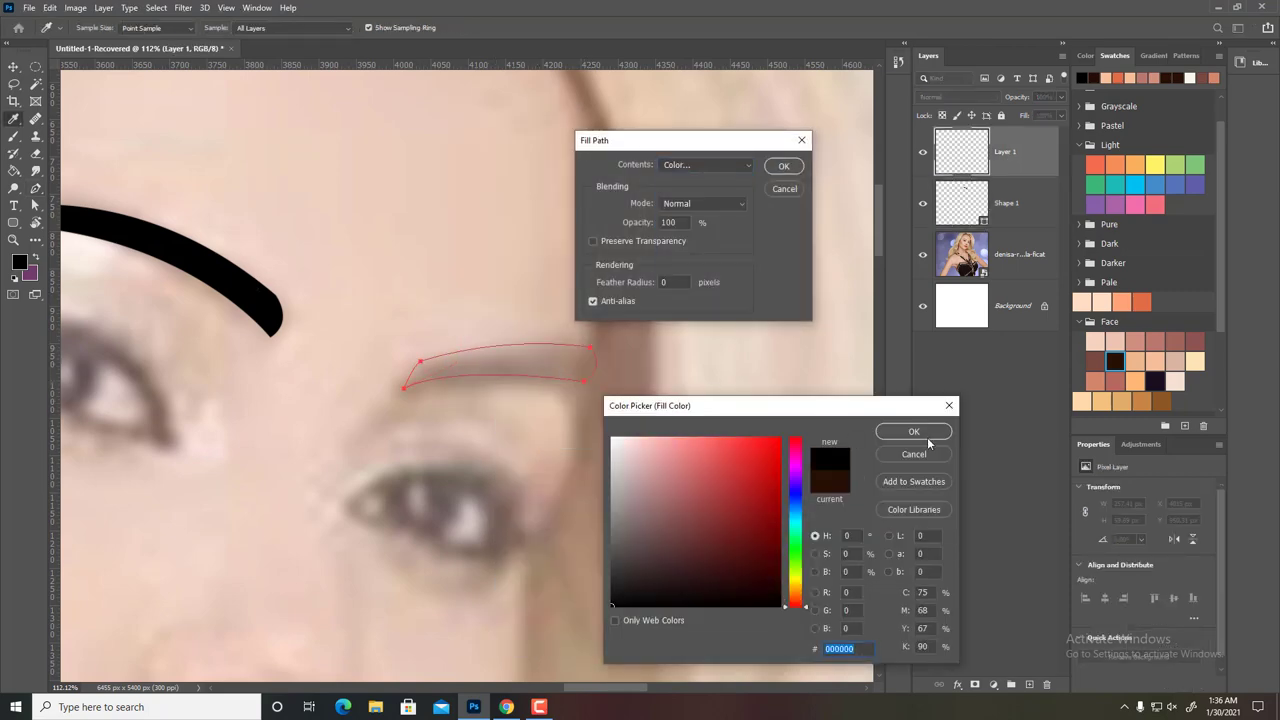
click(914, 431)
click(784, 166)
right_click(430, 152)
click(486, 180)
- Trace the left eye's upper outline, fill it black, and delete the path
scroll(645, 334, up, 1)
click(289, 268)
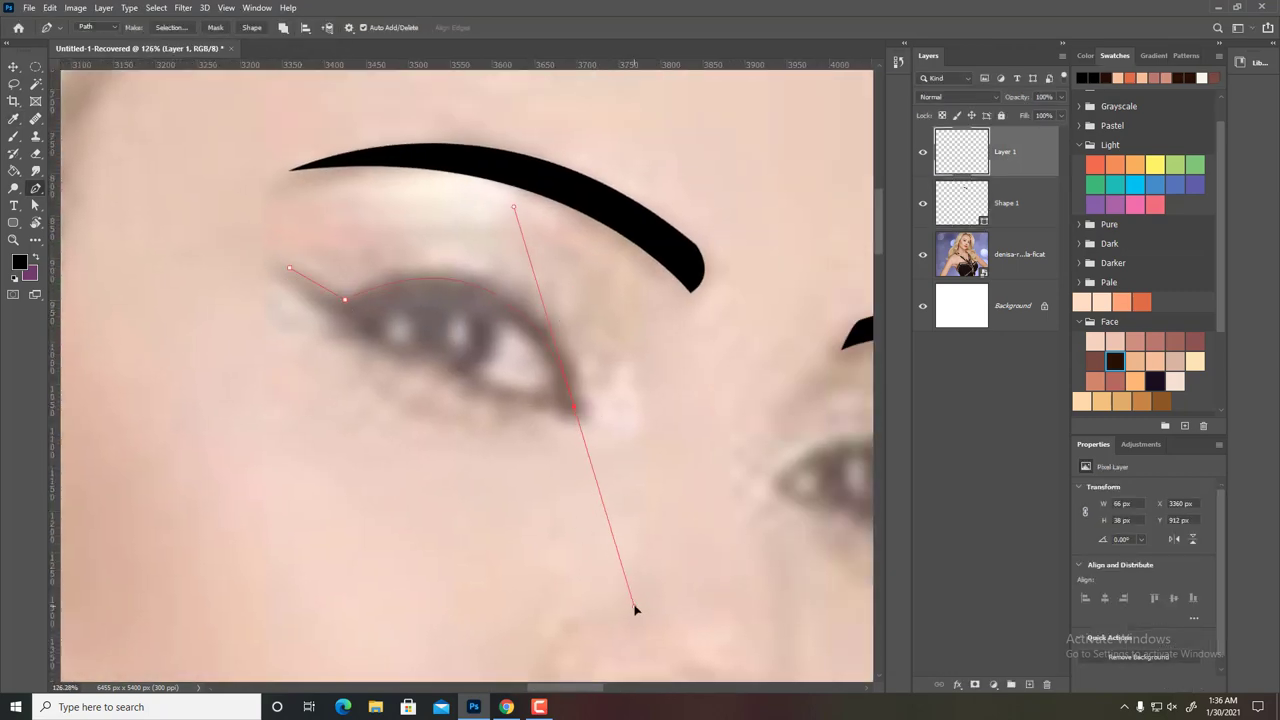
drag(634, 609, 583, 487)
click(520, 302)
right_click(436, 304)
click(480, 362)
right_click(662, 350)
click(690, 369)
- Add a black winged lower-lid liner on the left eye, then remove its path
click(372, 330)
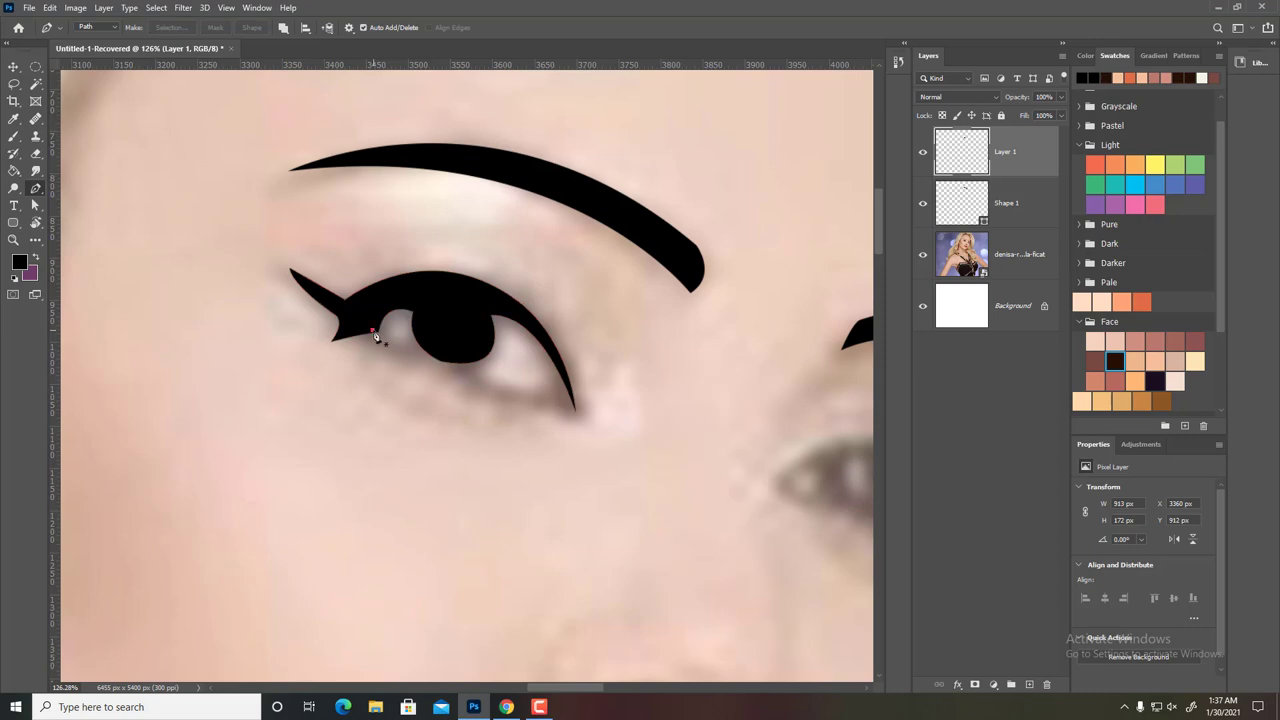
drag(573, 408, 730, 408)
right_click(578, 104)
click(610, 183)
right_click(645, 372)
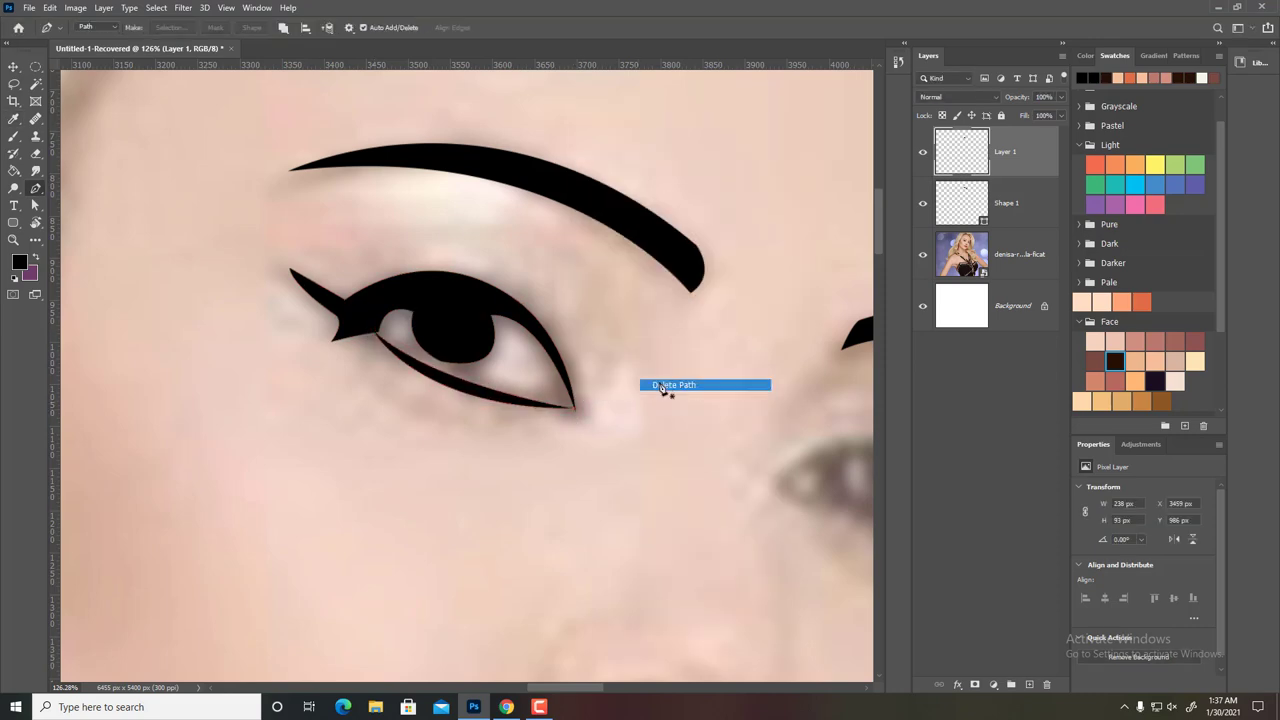
click(666, 391)
scroll(466, 320, up, 1)
- Outline the right eye and its lower lid, filling both shapes black
scroll(475, 320, right, 3)
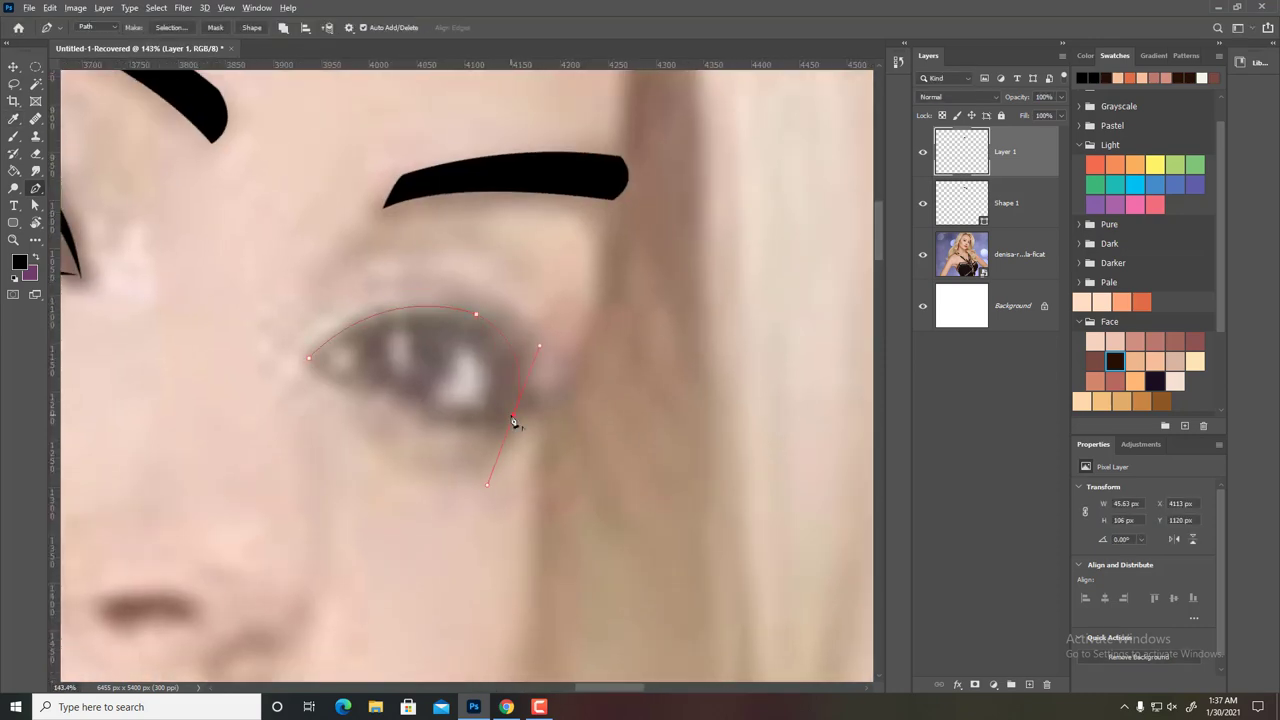
click(310, 362)
right_click(356, 386)
click(428, 463)
key(Return)
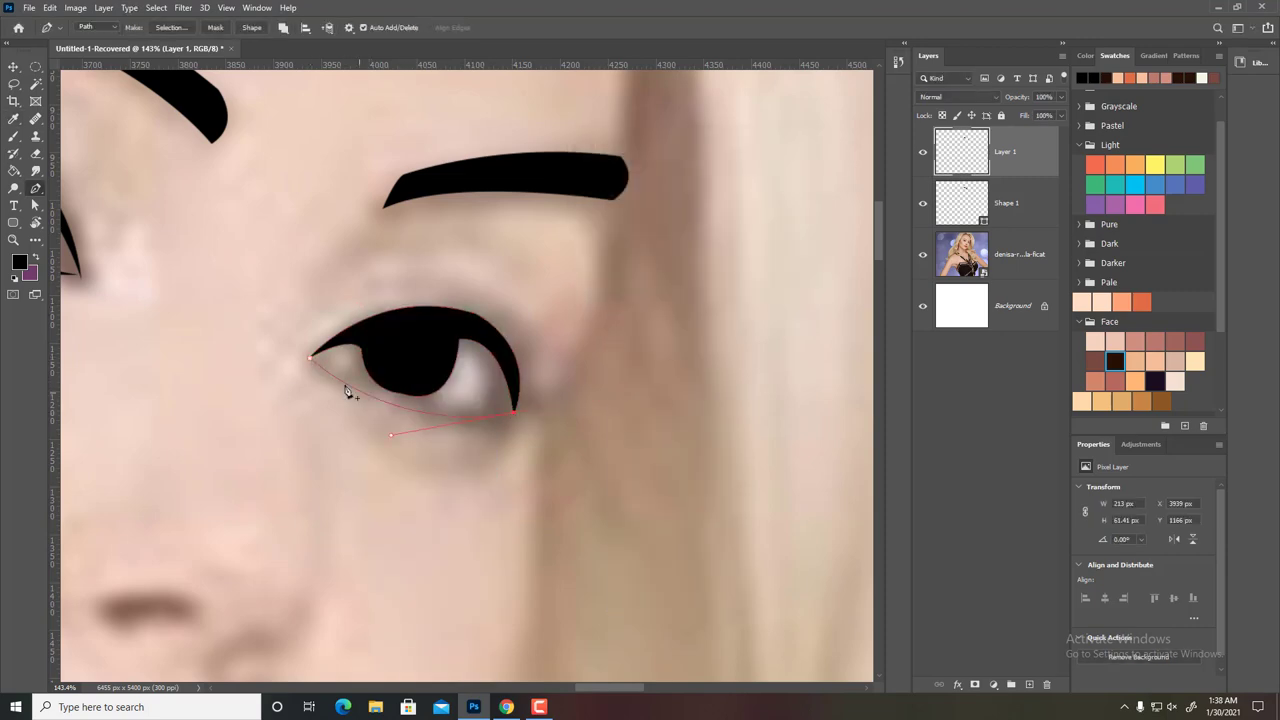
right_click(404, 152)
click(476, 229)
key(Return)
scroll(466, 370, down, 2)
- Draw a tapered black stroke down the side of the nose
click(568, 265)
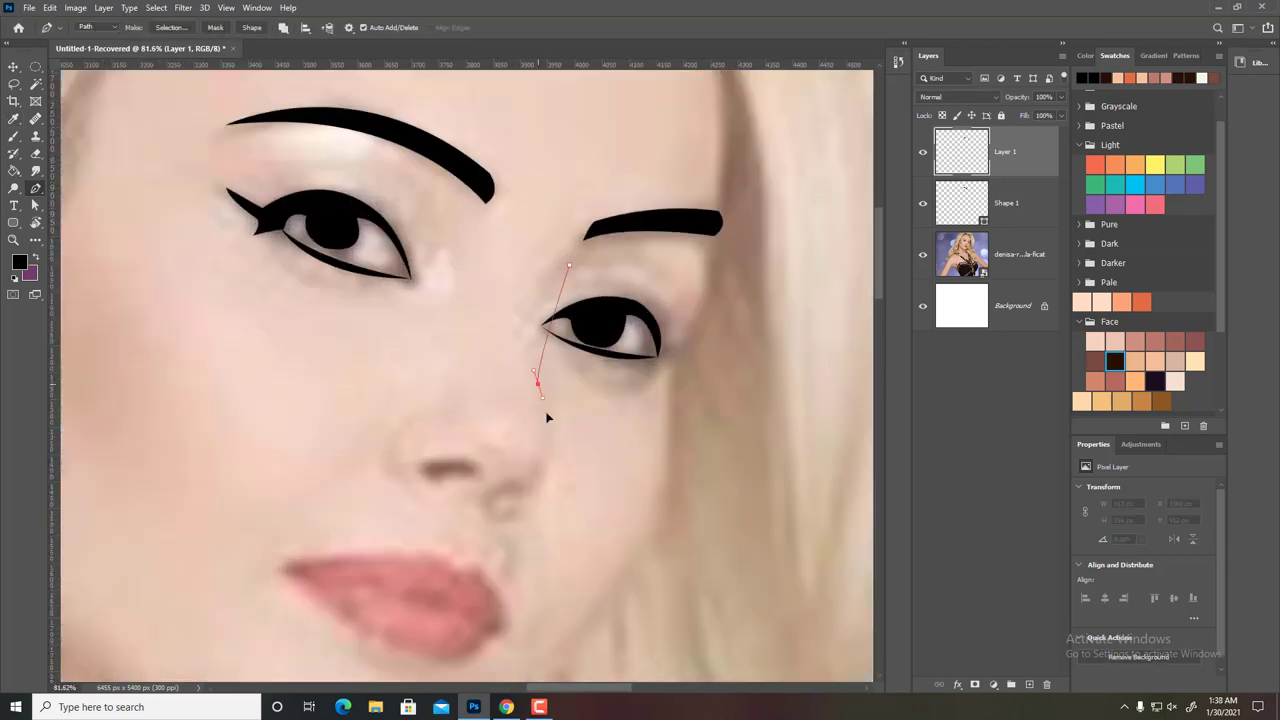
drag(520, 486, 480, 499)
drag(534, 318, 510, 310)
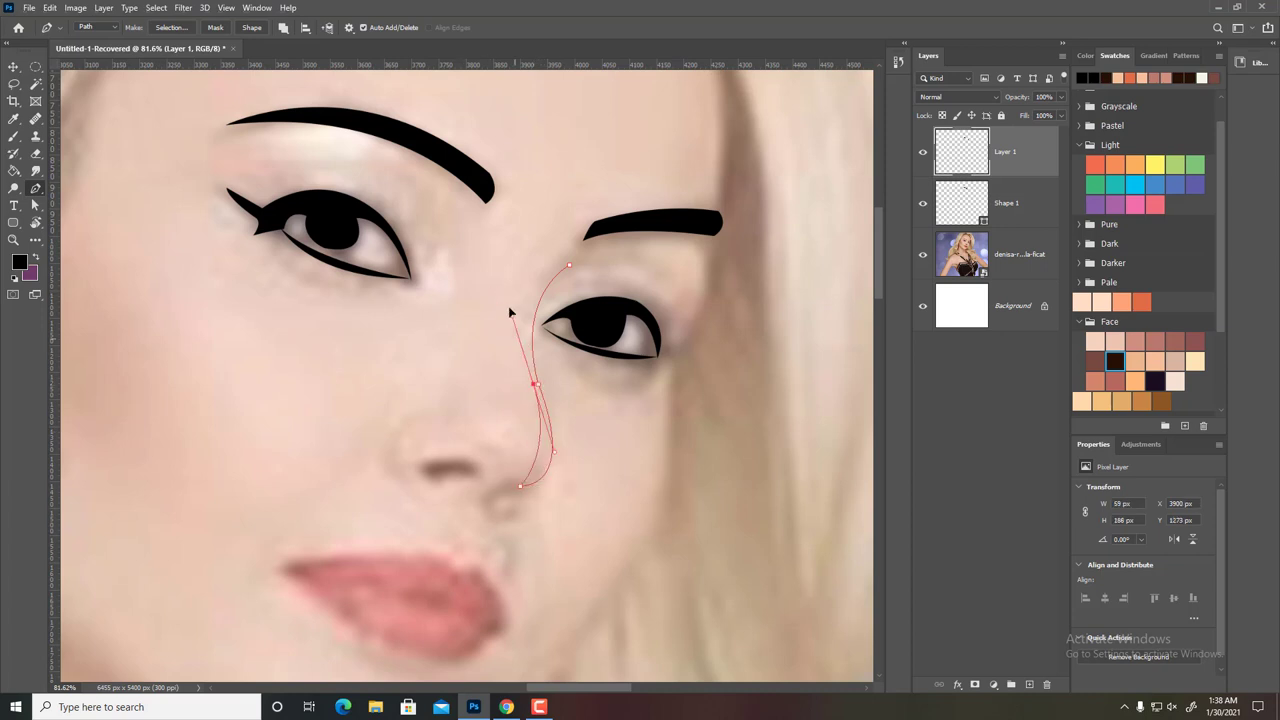
right_click(572, 270)
click(675, 286)
scroll(486, 514, up, 2)
click(377, 447)
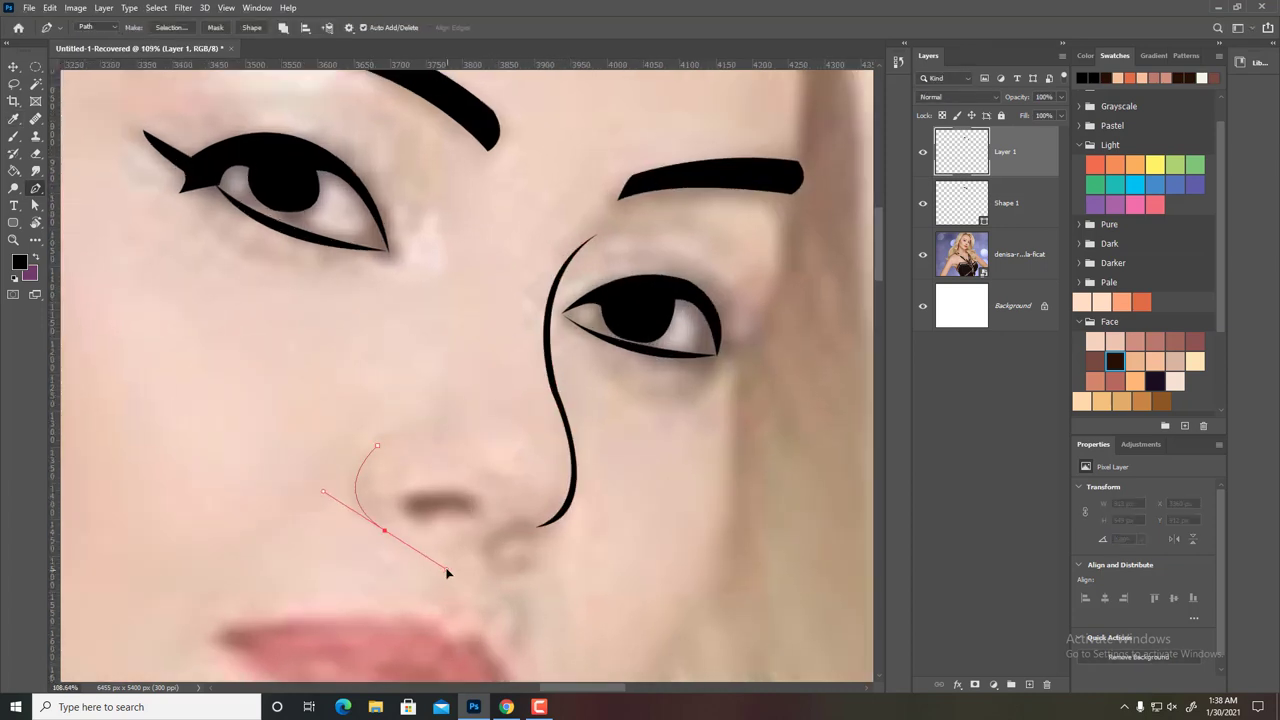
- Stroke the nostril wing black and fill the nostril opening with solid black
drag(385, 530, 432, 576)
right_click(424, 434)
click(430, 349)
click(399, 499)
drag(477, 497, 491, 512)
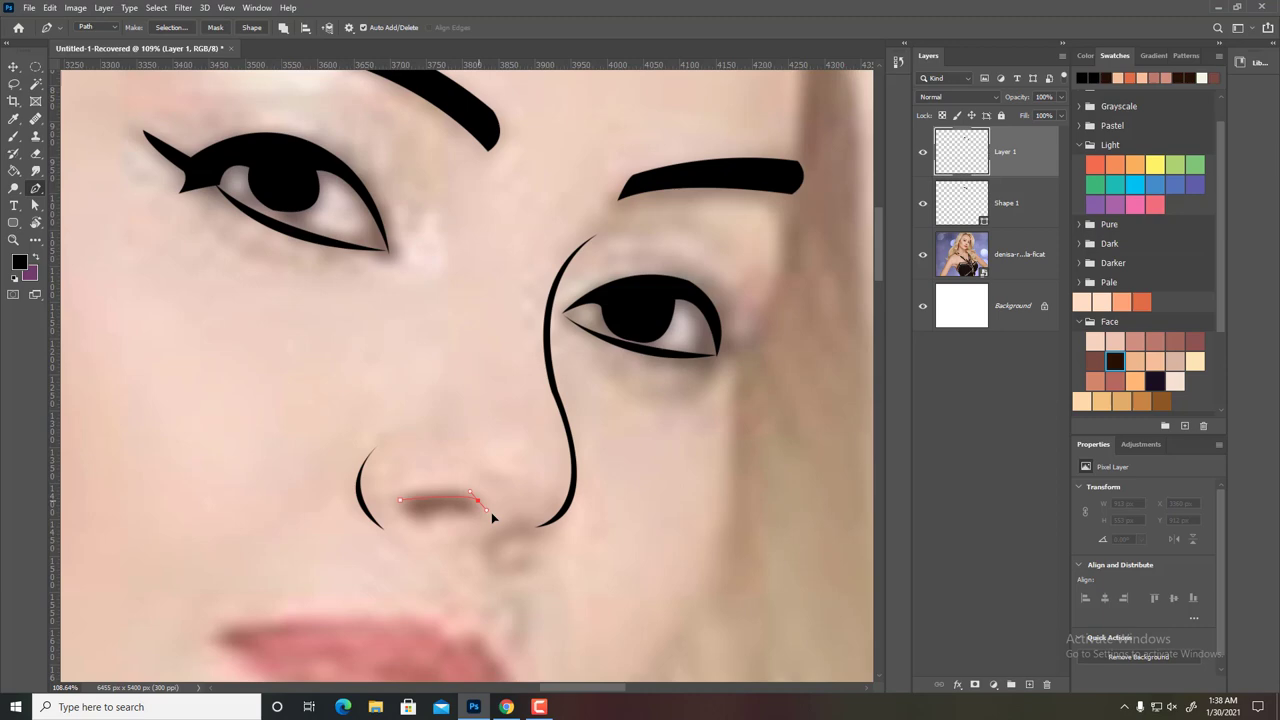
right_click(428, 529)
click(460, 310)
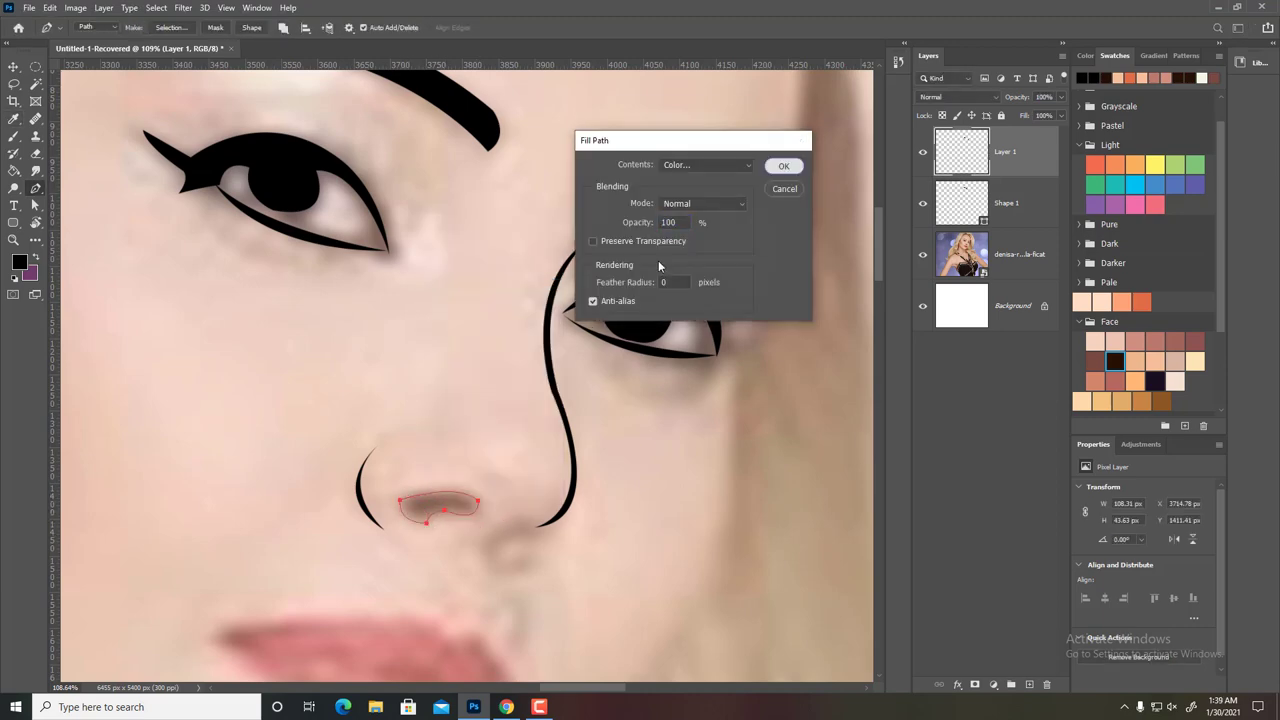
key(Return)
right_click(650, 188)
click(650, 170)
scroll(500, 300, down, 3)
- Add a black line along the left nose bridge
click(507, 346)
click(497, 288)
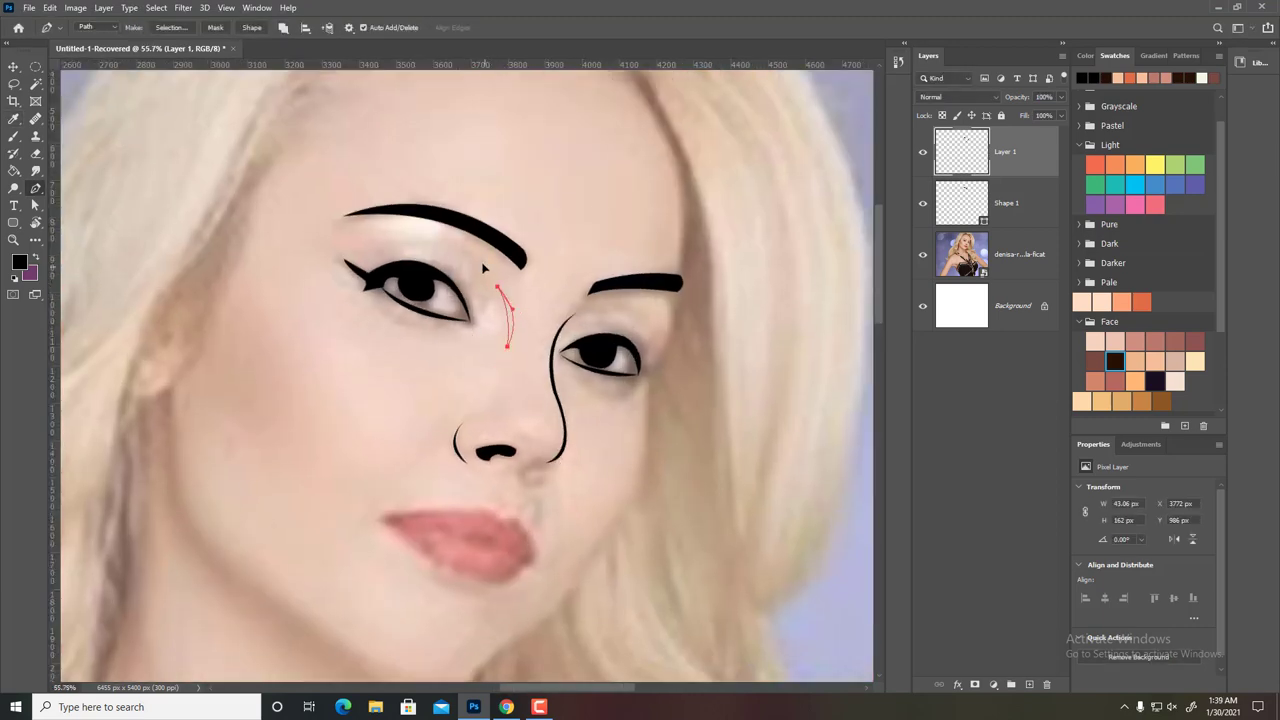
right_click(524, 290)
click(555, 367)
key(Return)
scroll(500, 400, up, 2)
- Outline the upper lip with a black stroke
click(410, 404)
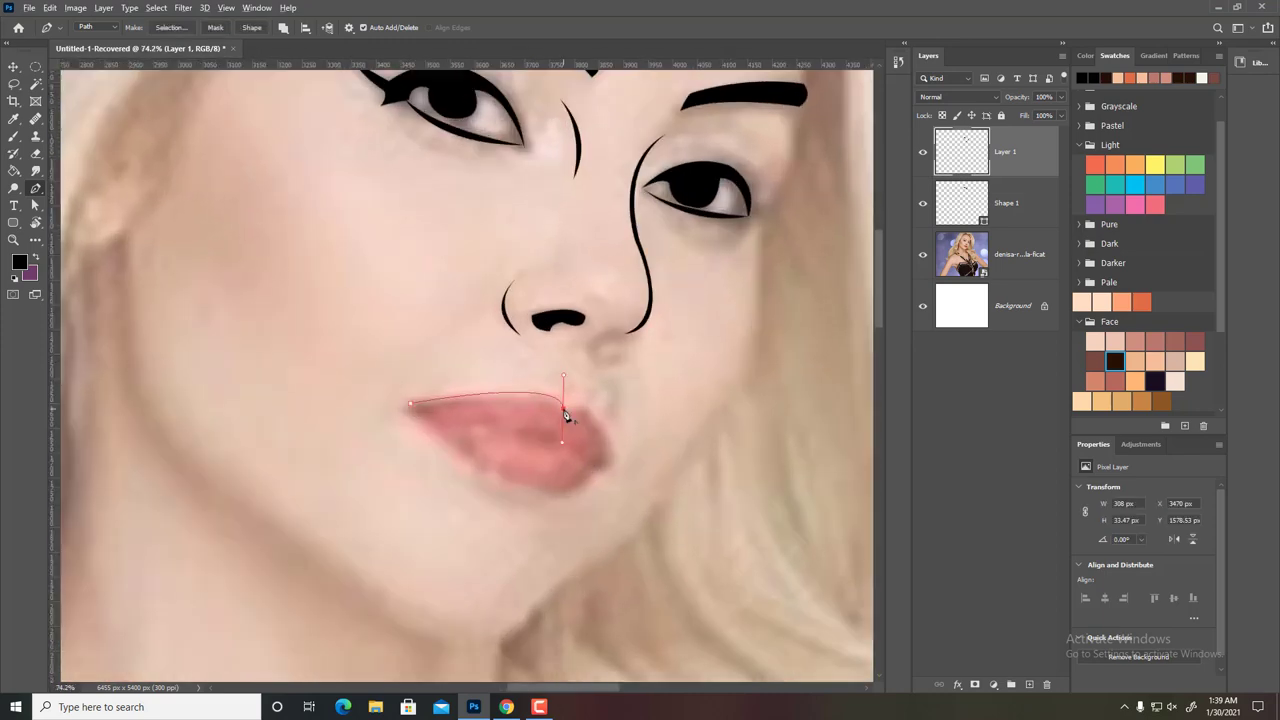
scroll(587, 421, up, 5)
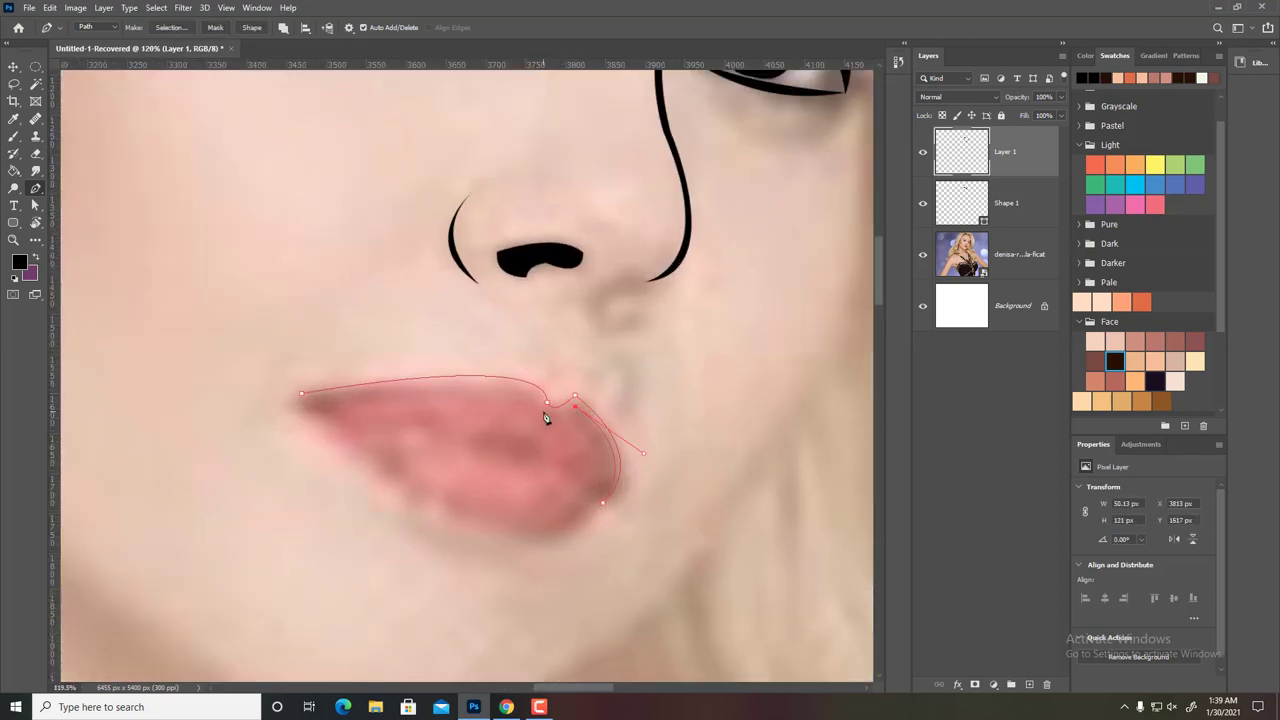
scroll(109, 432, left, 2)
right_click(388, 130)
click(460, 229)
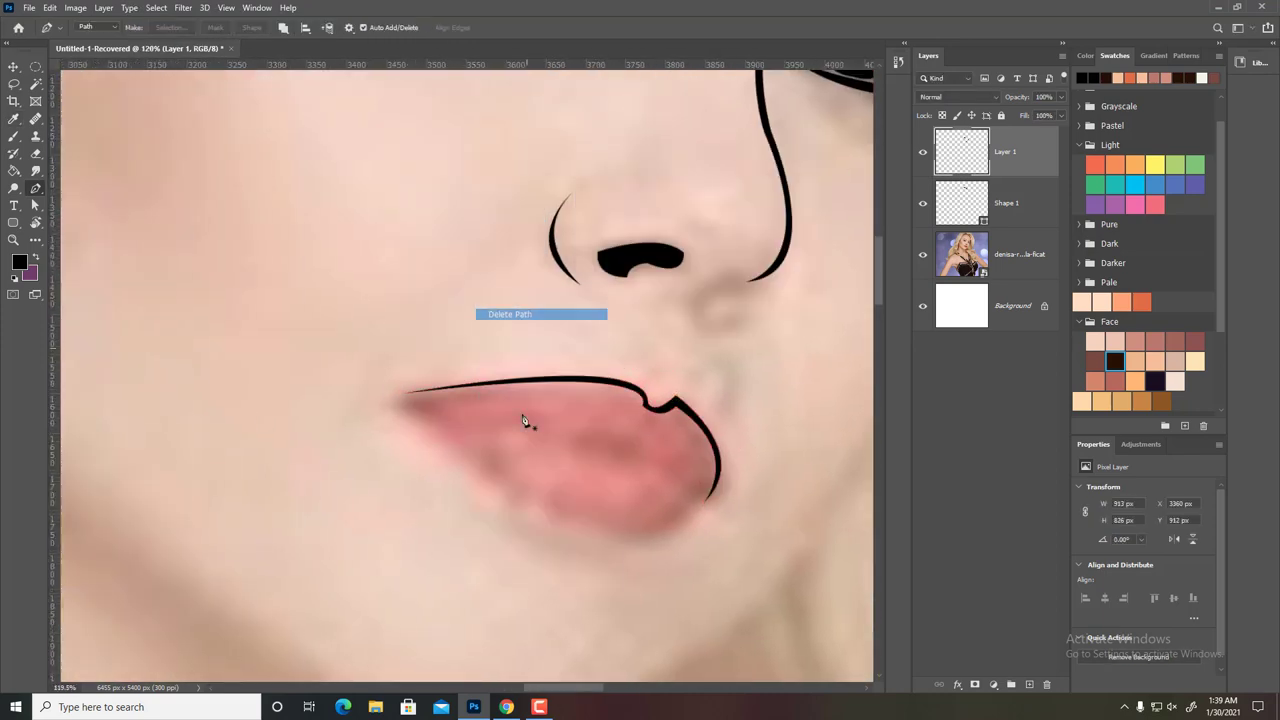
- Stroke the lower lip's bottom edge black and delete the path
click(401, 408)
drag(592, 525, 689, 535)
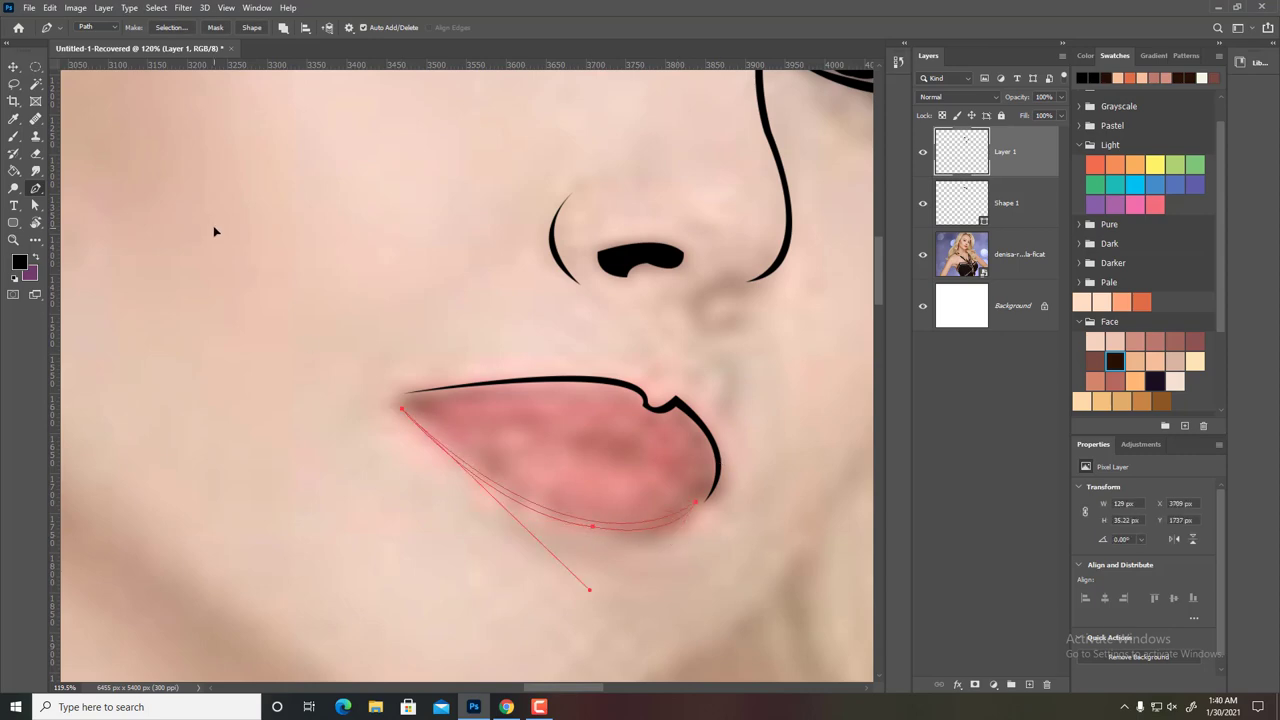
right_click(503, 140)
click(560, 232)
right_click(508, 300)
click(550, 326)
- Draw the black line where the upper and lower lips meet
click(415, 410)
drag(692, 490, 727, 547)
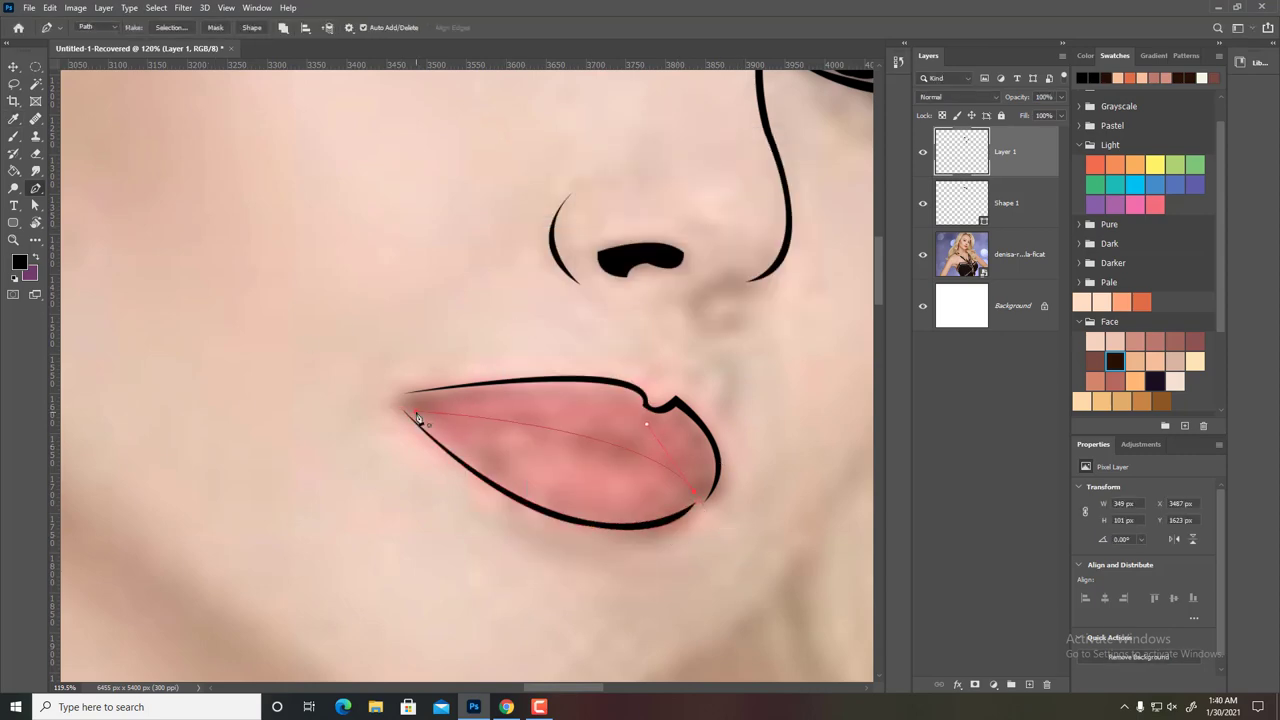
right_click(503, 157)
click(560, 233)
scroll(571, 286, down, 2)
scroll(520, 313, down, 3)
- Stroke a black contour down the right side of the face from the temple
scroll(716, 230, up, 2)
click(667, 181)
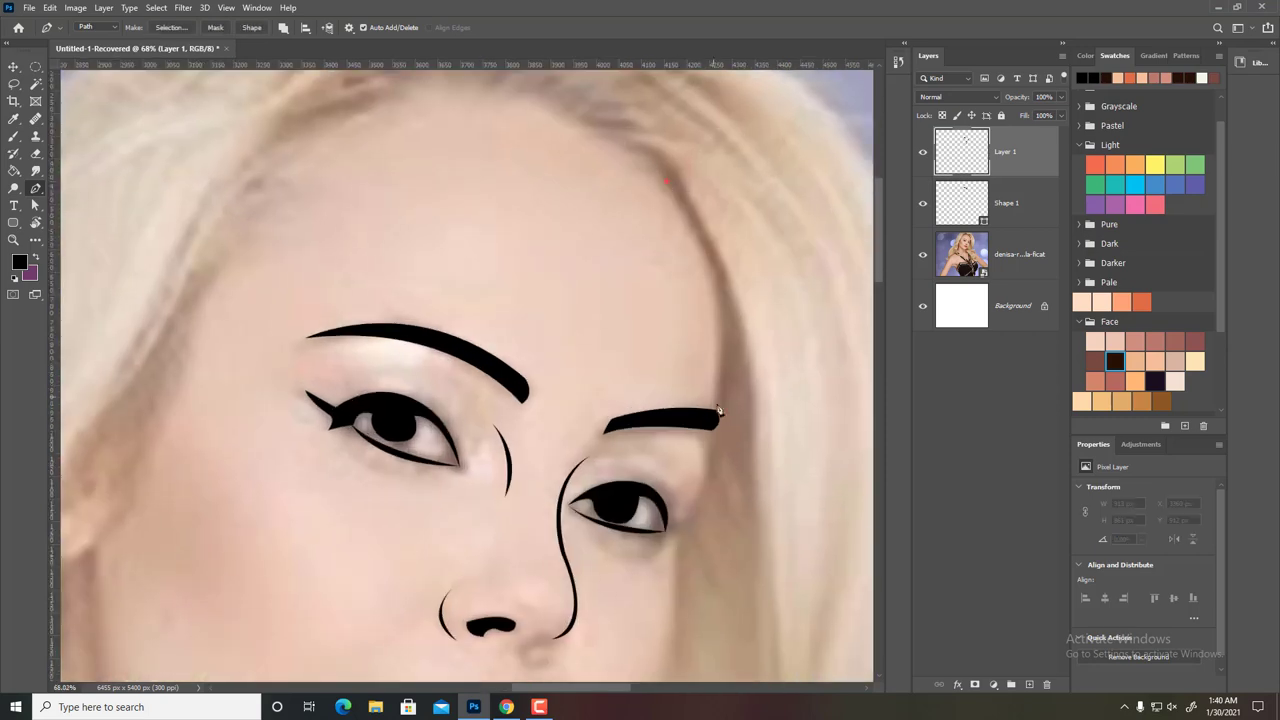
drag(716, 412, 689, 550)
right_click(628, 288)
click(685, 362)
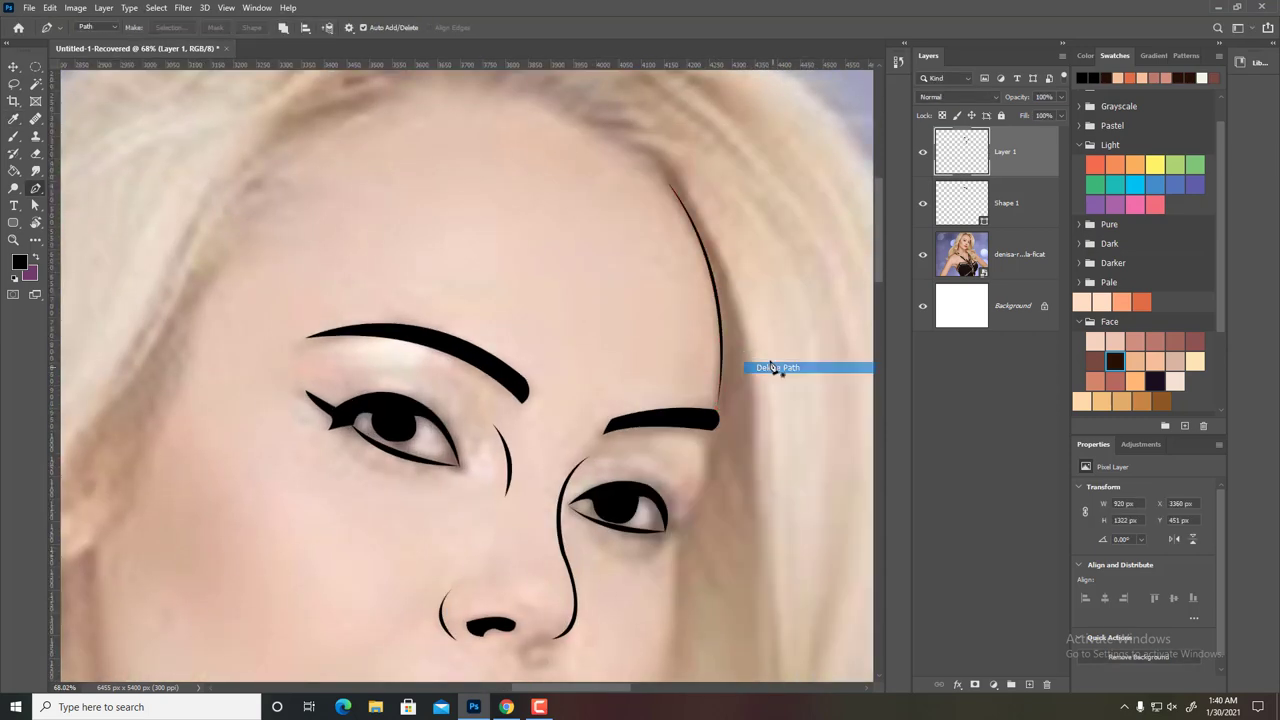
scroll(708, 308, down, 3)
- Extend the black face contour down the cheek
click(667, 444)
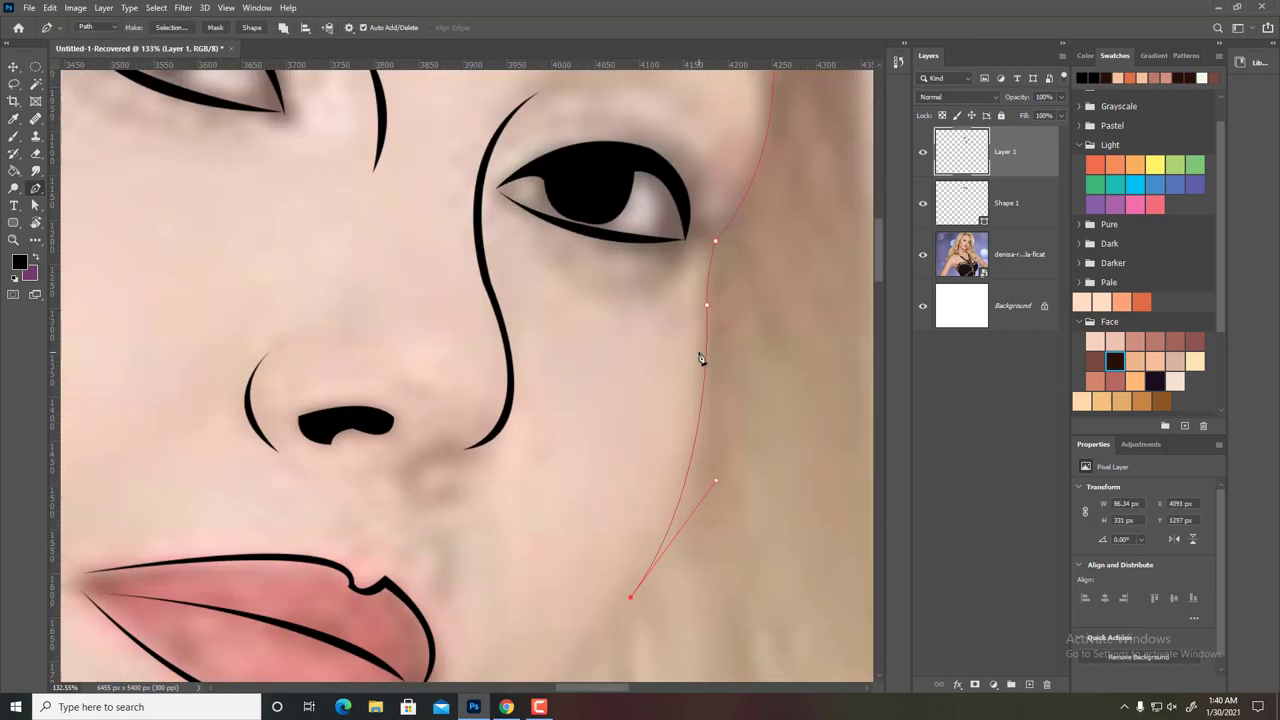
scroll(705, 291, up, 4)
scroll(716, 236, down, 2)
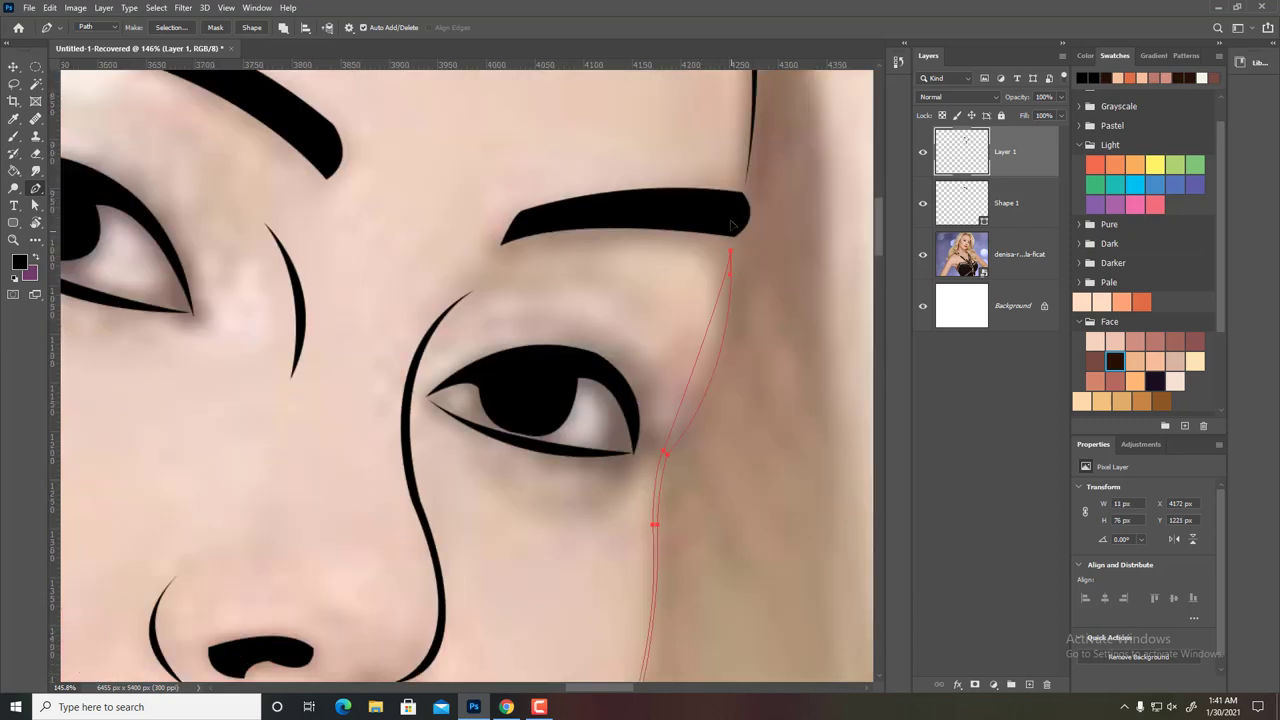
right_click(752, 435)
click(790, 209)
scroll(656, 298, down, 2)
- Trace the jawline around the chin, joining it to the cheek contour
drag(656, 298, 693, 398)
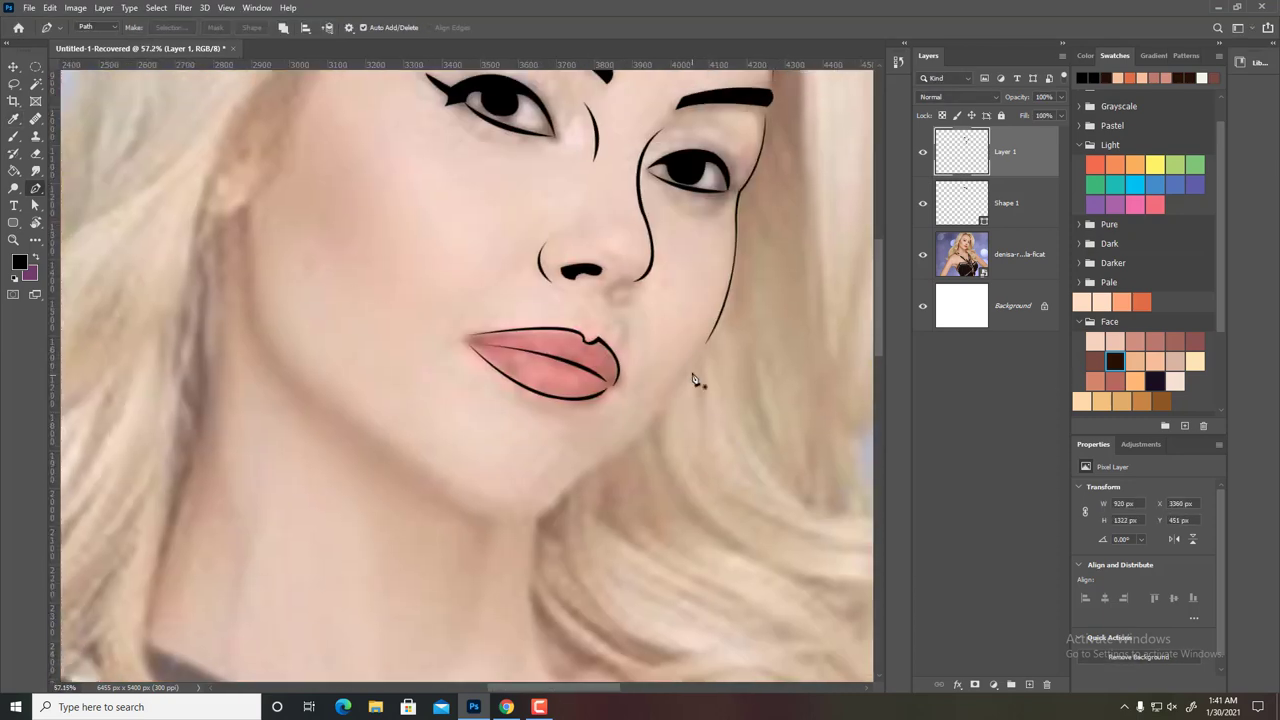
click(705, 344)
drag(261, 313, 240, 281)
scroll(252, 230, up, 2)
scroll(334, 517, down, 3)
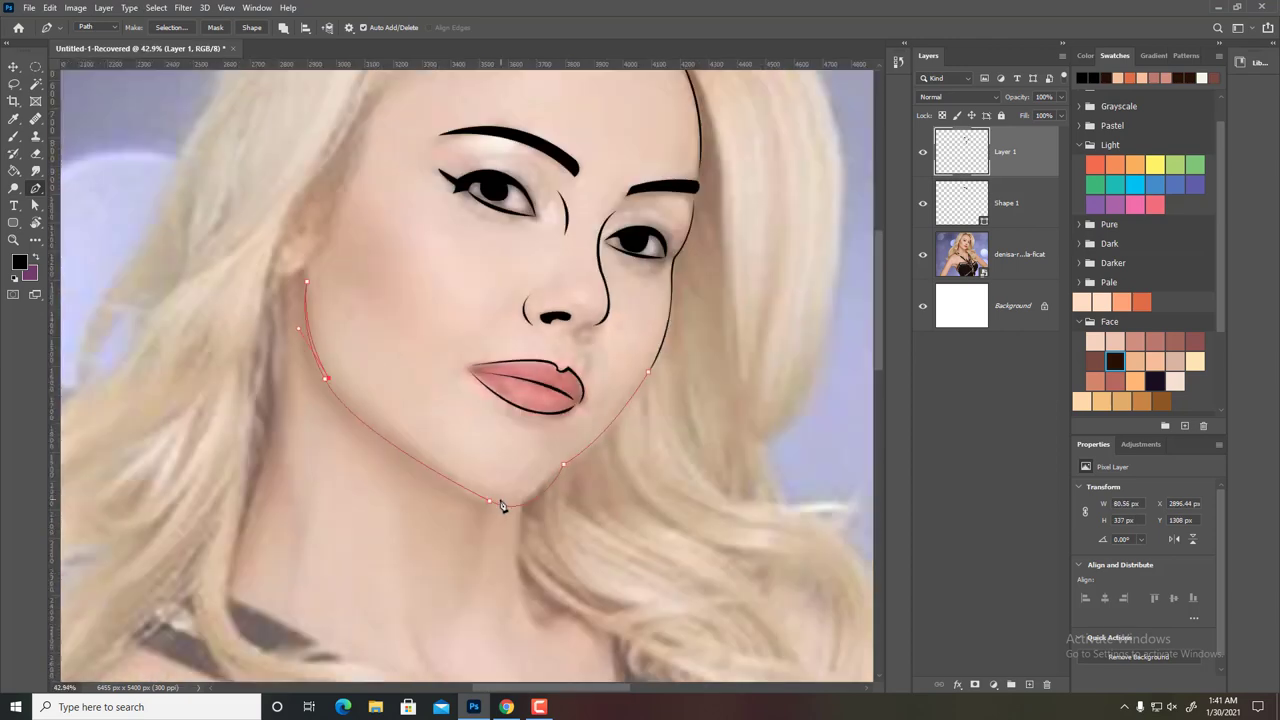
drag(489, 499, 625, 568)
scroll(575, 420, up, 3)
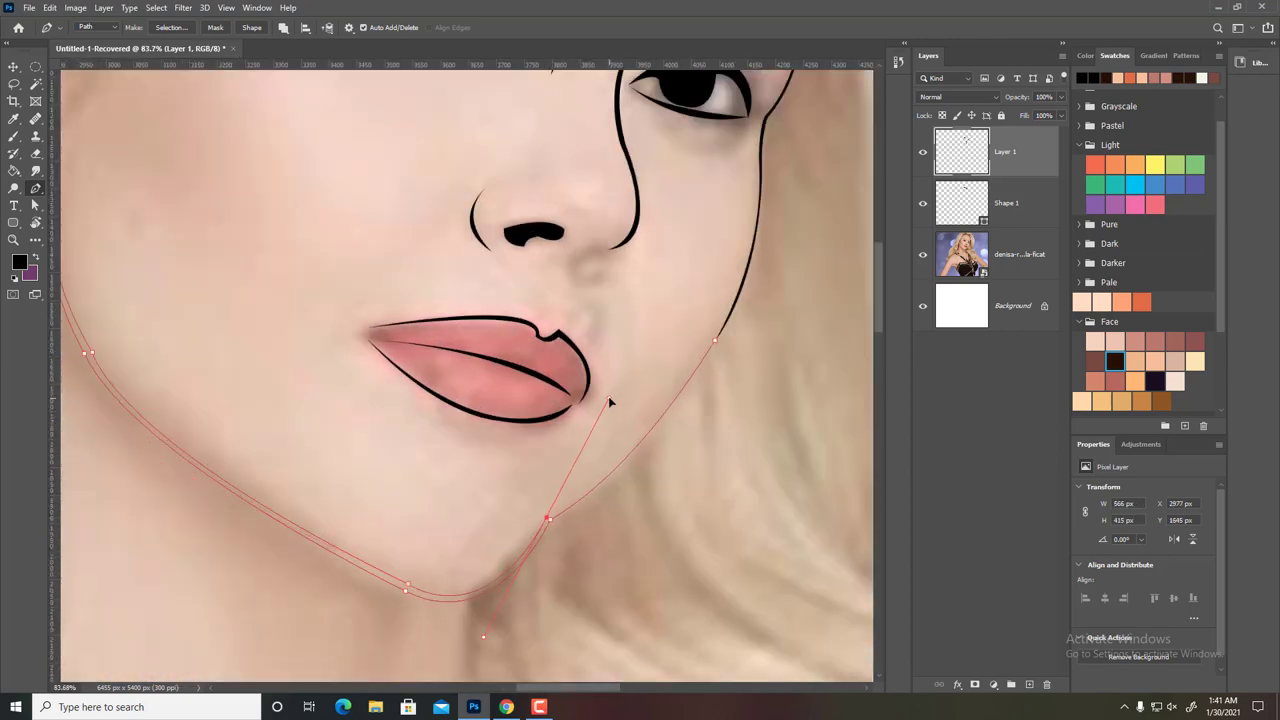
click(718, 345)
right_click(774, 238)
click(770, 400)
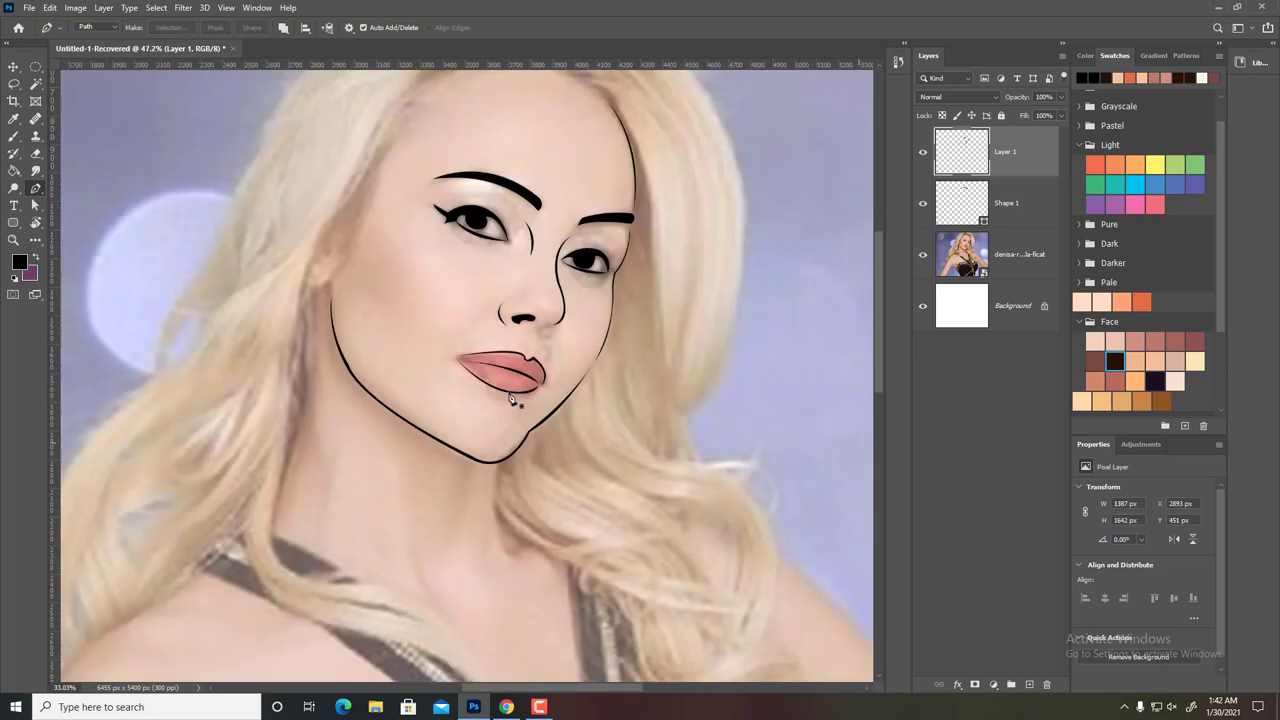
scroll(634, 290, down, 3)
scroll(634, 290, up, 1)
scroll(500, 330, up, 2)
- Fill the spiky forehead hair-strand path with black, then delete the path
drag(500, 314, 537, 299)
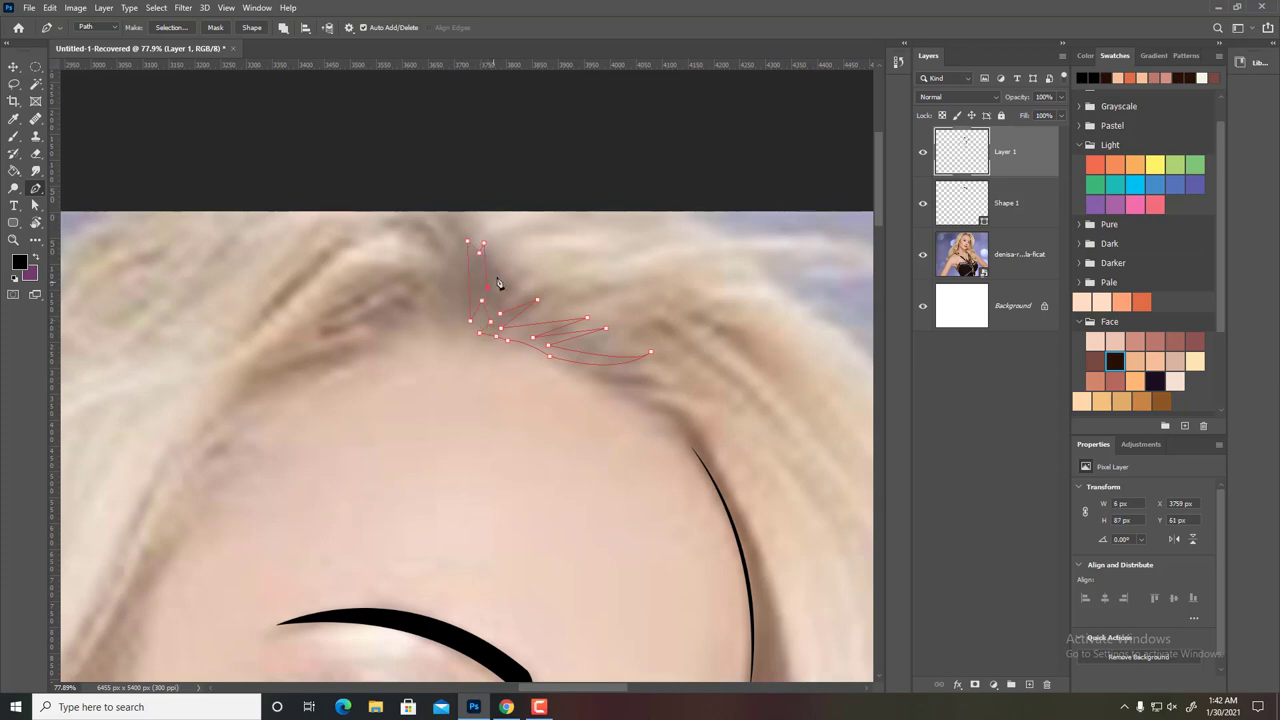
right_click(604, 292)
click(657, 366)
right_click(662, 104)
click(700, 128)
- Trace a pen path along the hair edge down toward the shoulder
scroll(500, 420, down, 2)
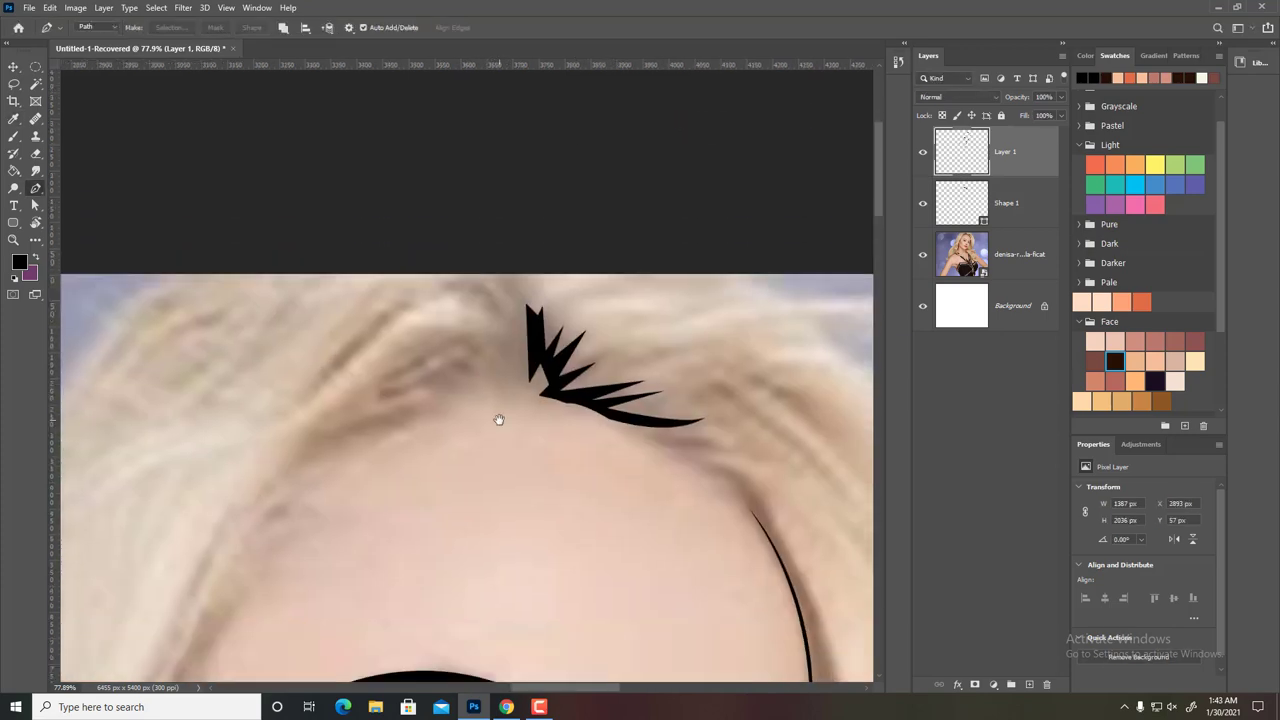
scroll(470, 472, down, 2)
click(541, 369)
click(575, 577)
scroll(575, 577, up, 2)
scroll(570, 560, up, 2)
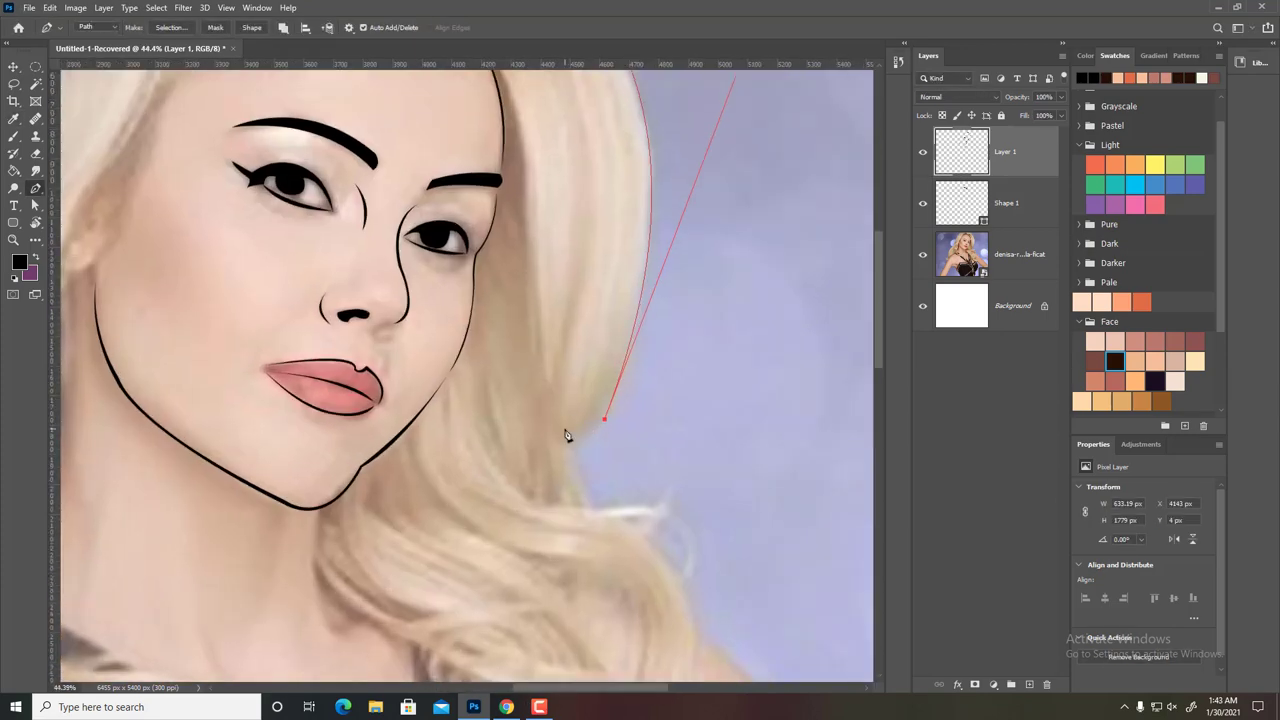
click(591, 511)
scroll(591, 511, down, 3)
mouse_move(670, 383)
mouse_down()
mouse_move(632, 519)
mouse_move(607, 517)
mouse_up()
scroll(692, 553, down, 2)
scroll(692, 553, right, 1)
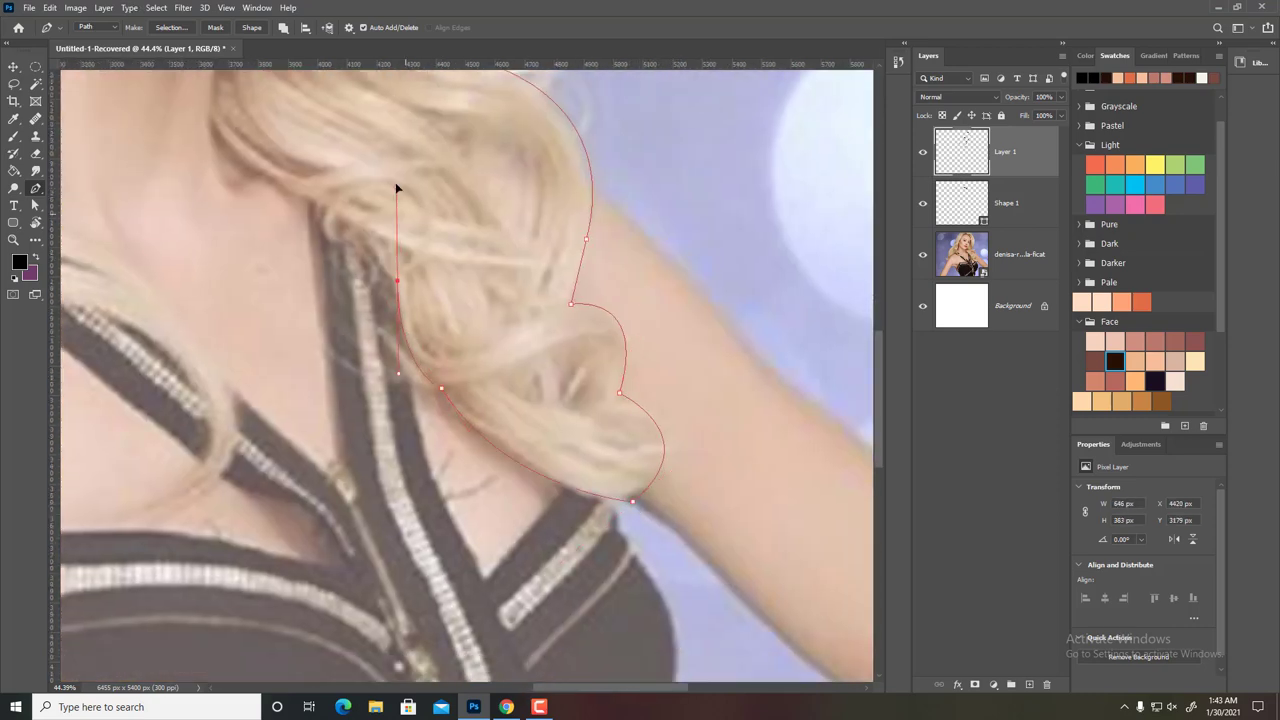
scroll(395, 182, up, 2)
scroll(481, 440, left, 2)
scroll(481, 440, up, 3)
- Stroke the hair-edge path in black using the Brush tool
key(b)
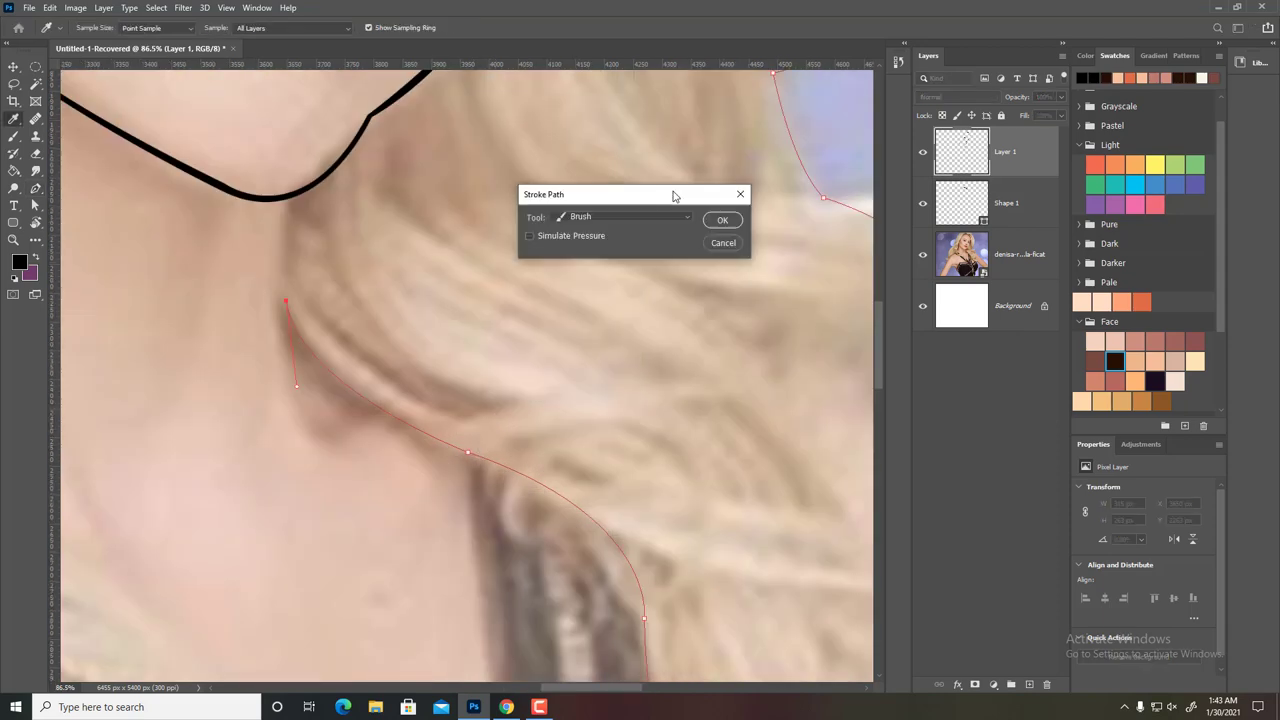
key(Return)
click(36, 190)
key(Return)
- Trace a curved pen path along the left outer edge of the hair
scroll(514, 243, down, 3)
scroll(399, 351, up, 1)
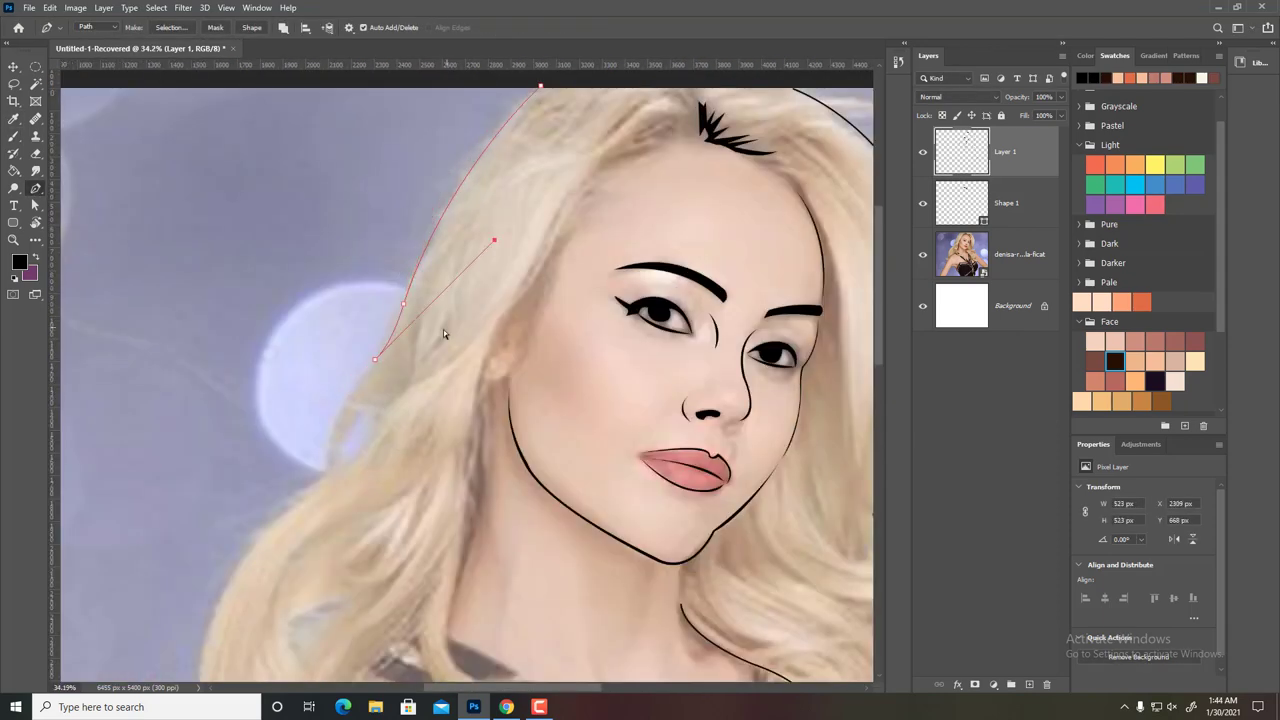
scroll(443, 333, down, 2)
scroll(448, 394, down, 3)
drag(397, 428, 421, 583)
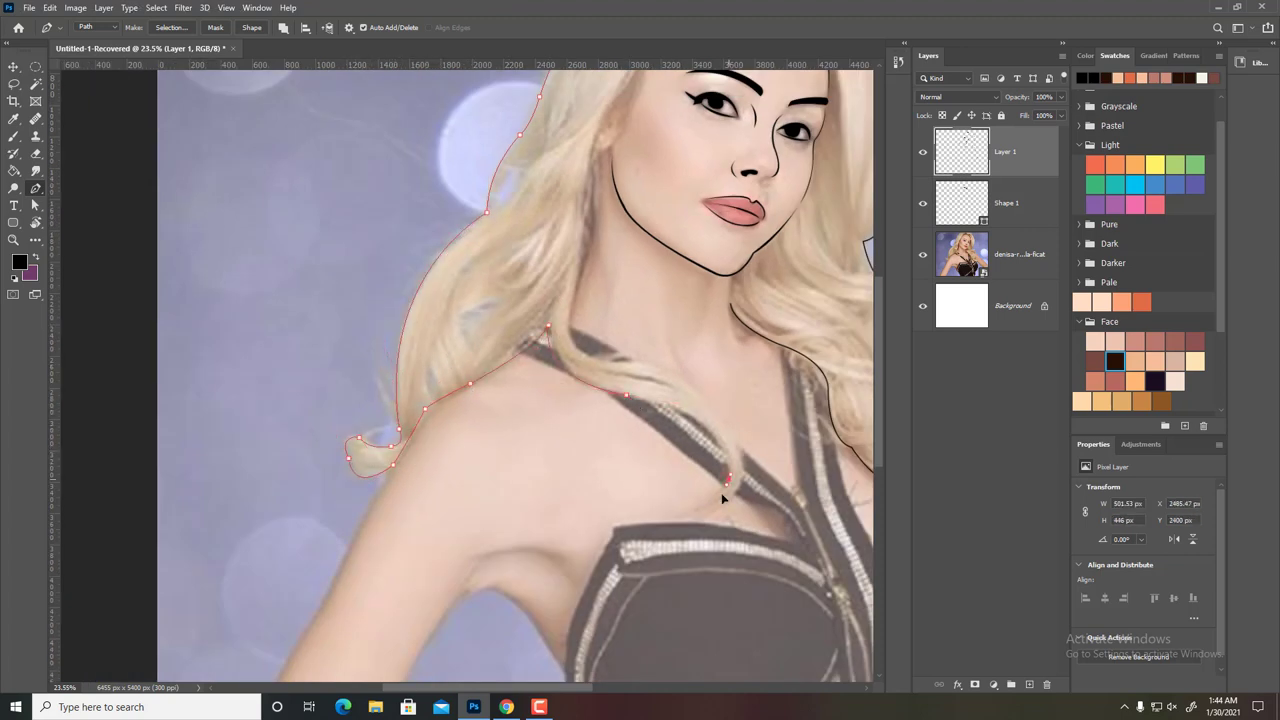
drag(691, 361, 667, 361)
scroll(578, 314, up, 3)
drag(587, 299, 590, 268)
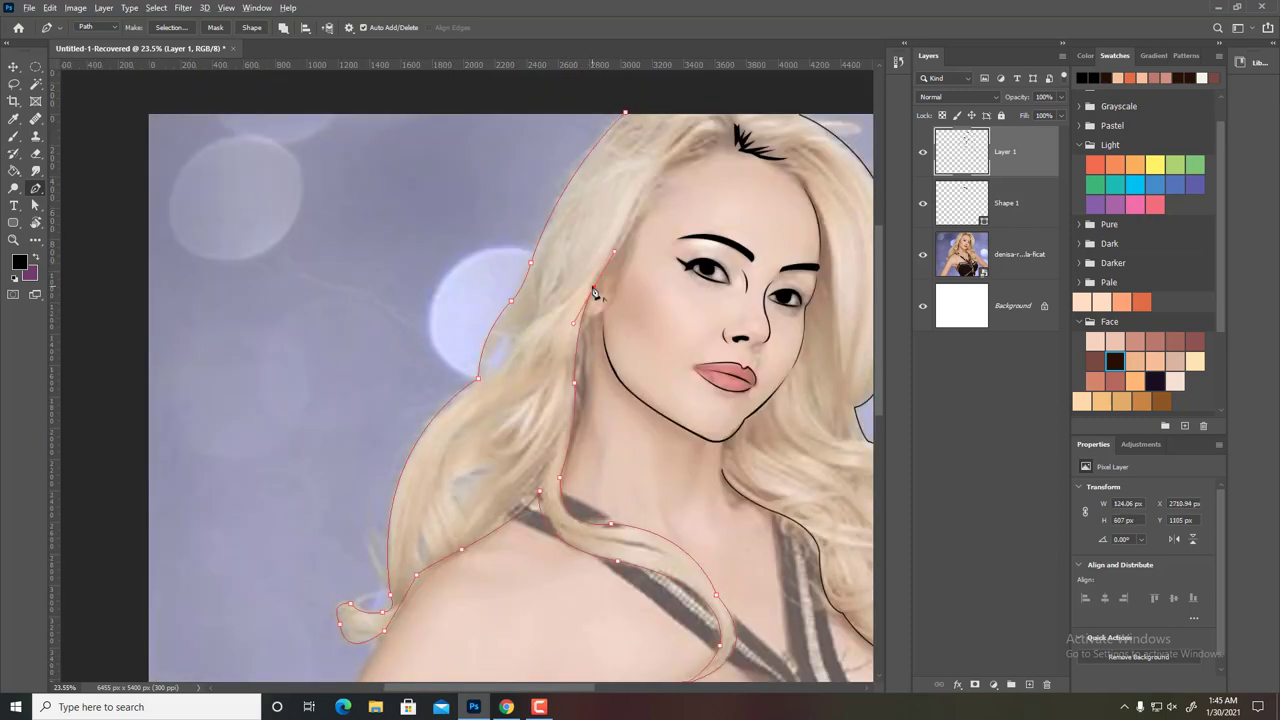
scroll(594, 293, up, 3)
scroll(594, 293, right, 2)
drag(540, 350, 548, 310)
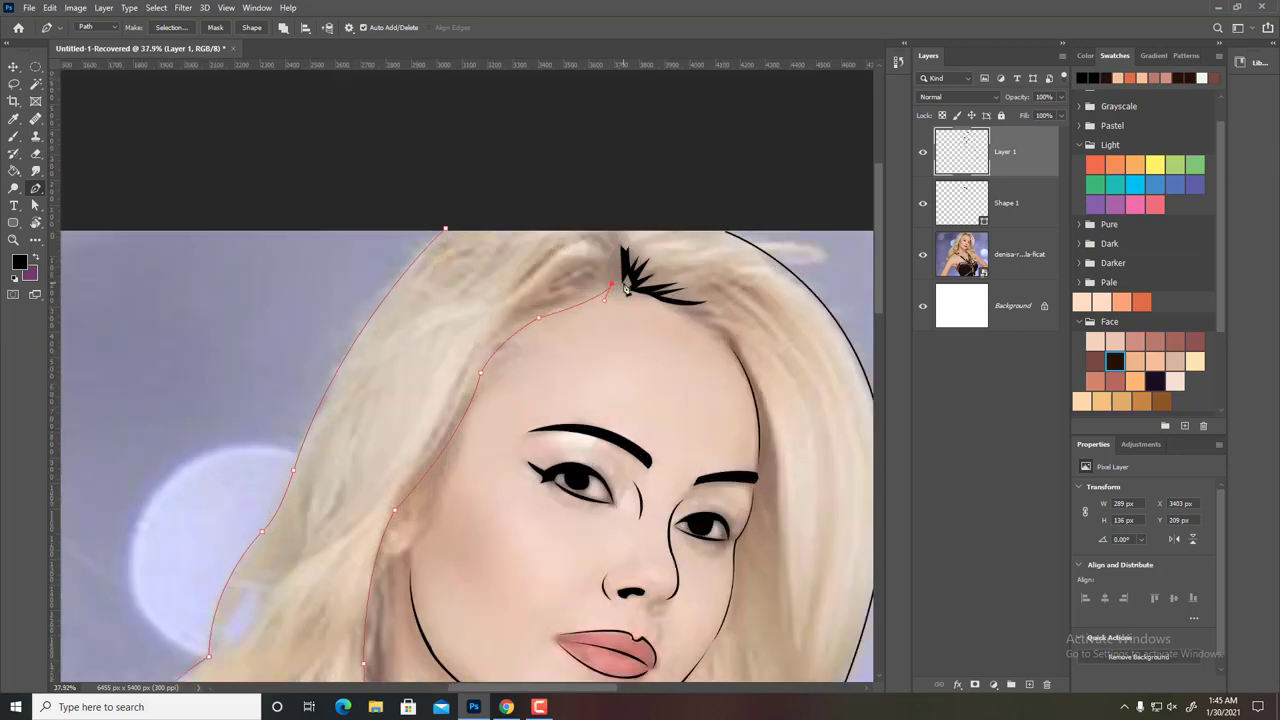
- Extend the path and ink the left hair outline in black with the brush
scroll(552, 320, down, 5)
scroll(503, 333, up, 5)
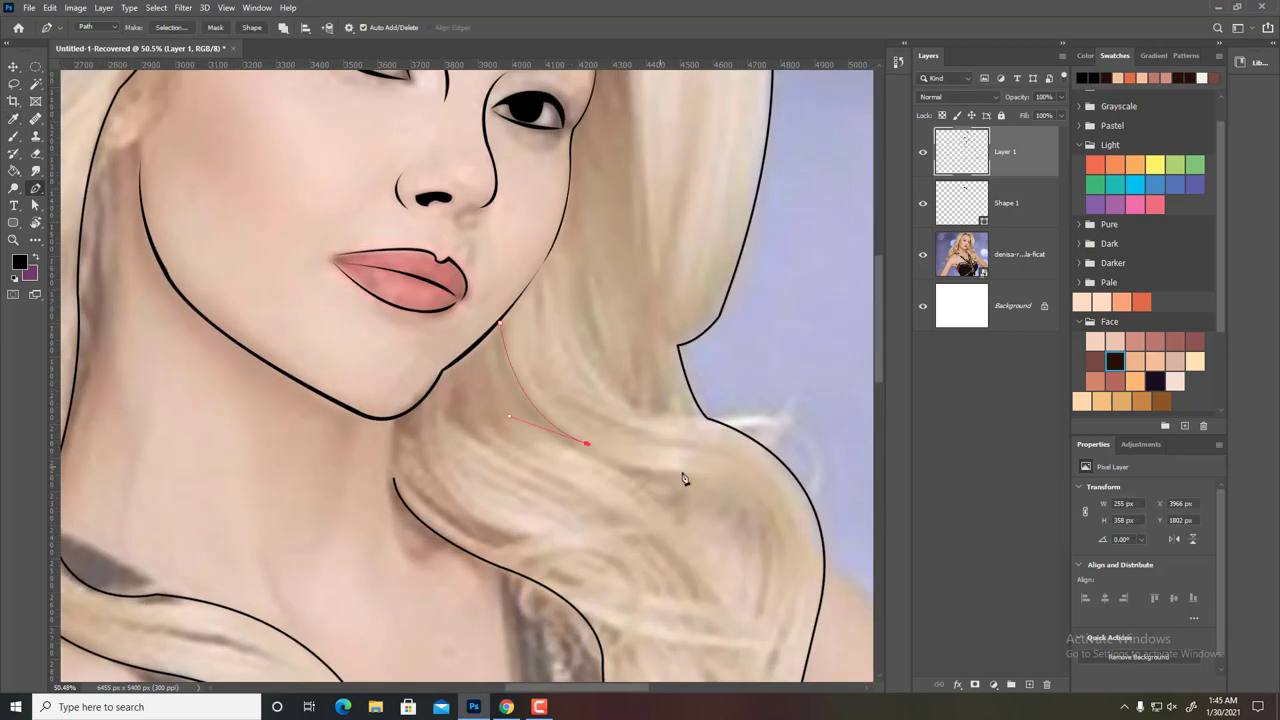
scroll(746, 673, down, 4)
drag(729, 491, 741, 516)
key(b)
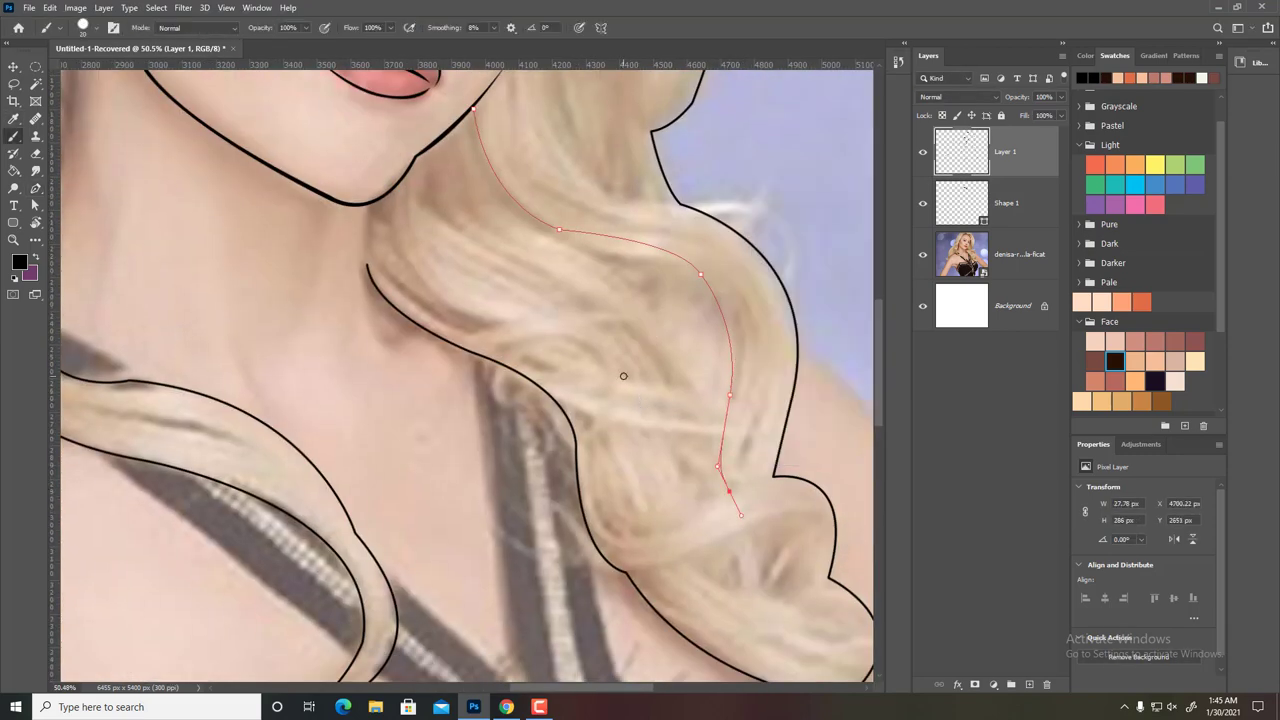
key(Return)
- Draw a curved strand path through the hair and stroke it black
key(p)
drag(671, 395, 689, 483)
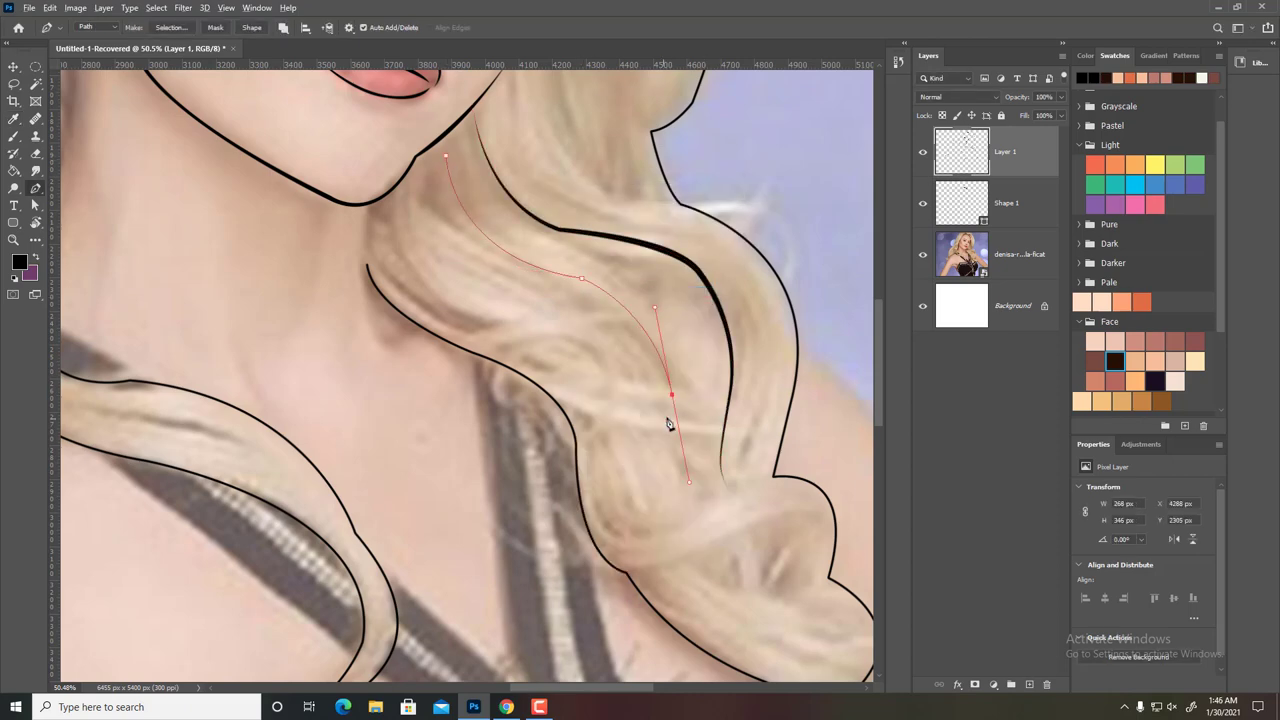
right_click(772, 454)
click(800, 240)
click(731, 219)
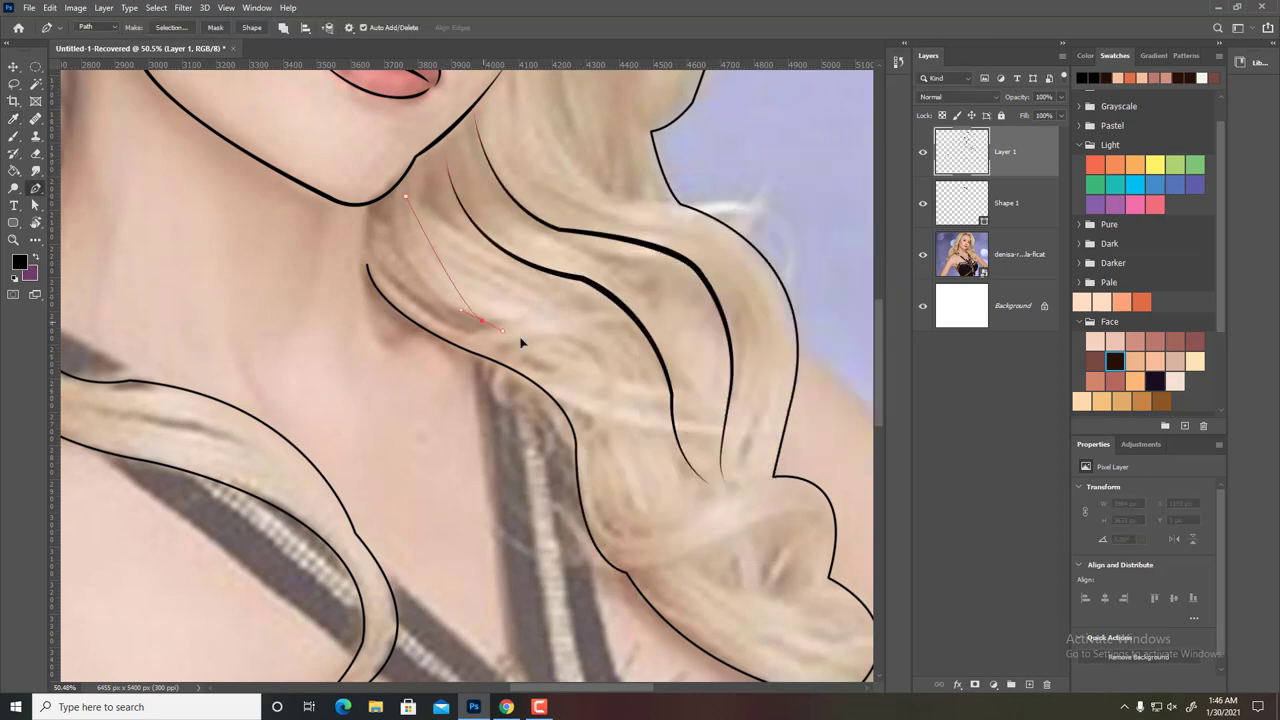
click(406, 196)
- Draw a strand path down the neck and stroke it black
drag(637, 521, 692, 512)
right_click(669, 477)
right_click(598, 352)
click(630, 442)
scroll(601, 310, down, 4)
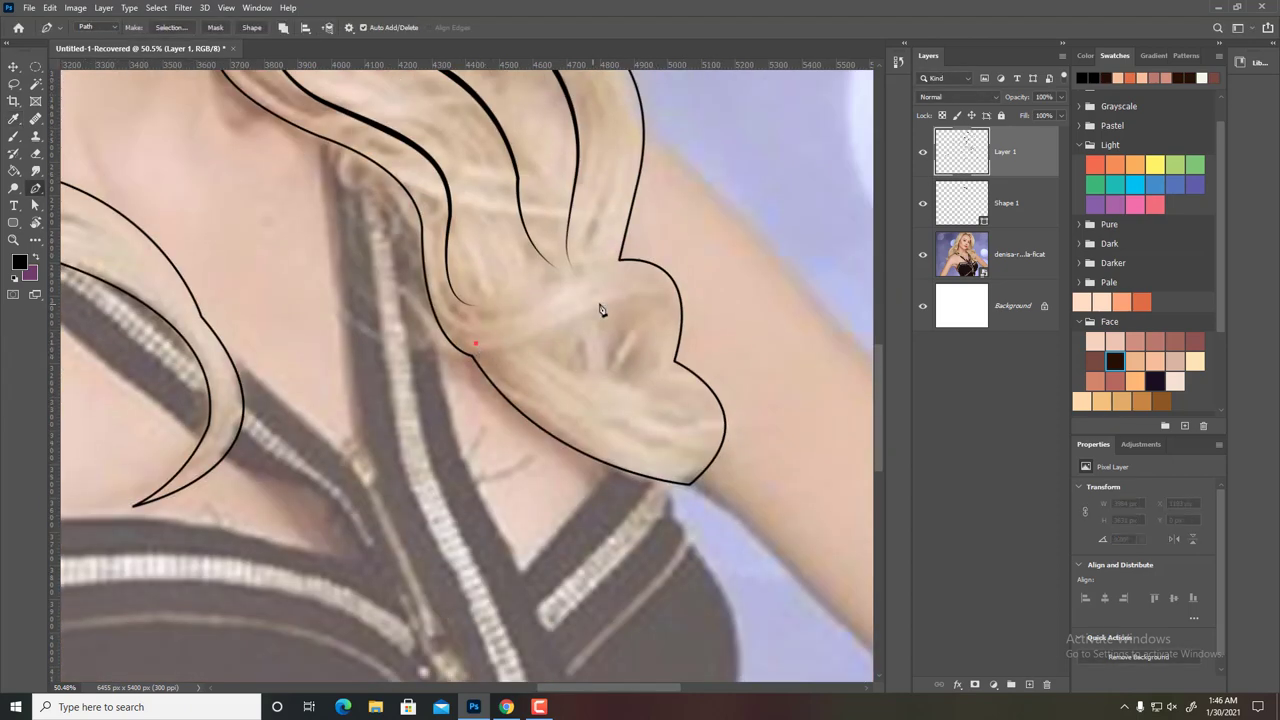
- Stroke the upper shoulder-curl strand paths in black
right_click(676, 312)
click(760, 386)
key(Return)
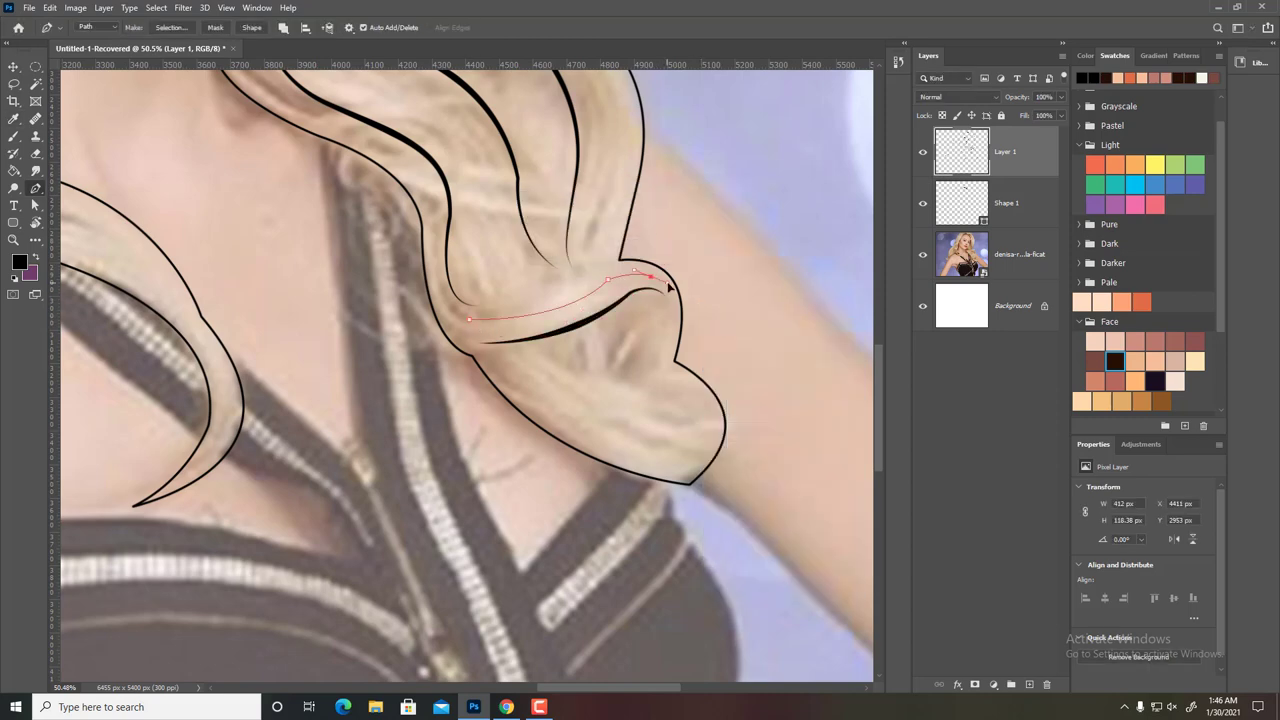
right_click(669, 287)
click(780, 307)
key(Return)
- Stroke the lower strand paths on the shoulder curl in black
right_click(697, 408)
click(800, 351)
key(Return)
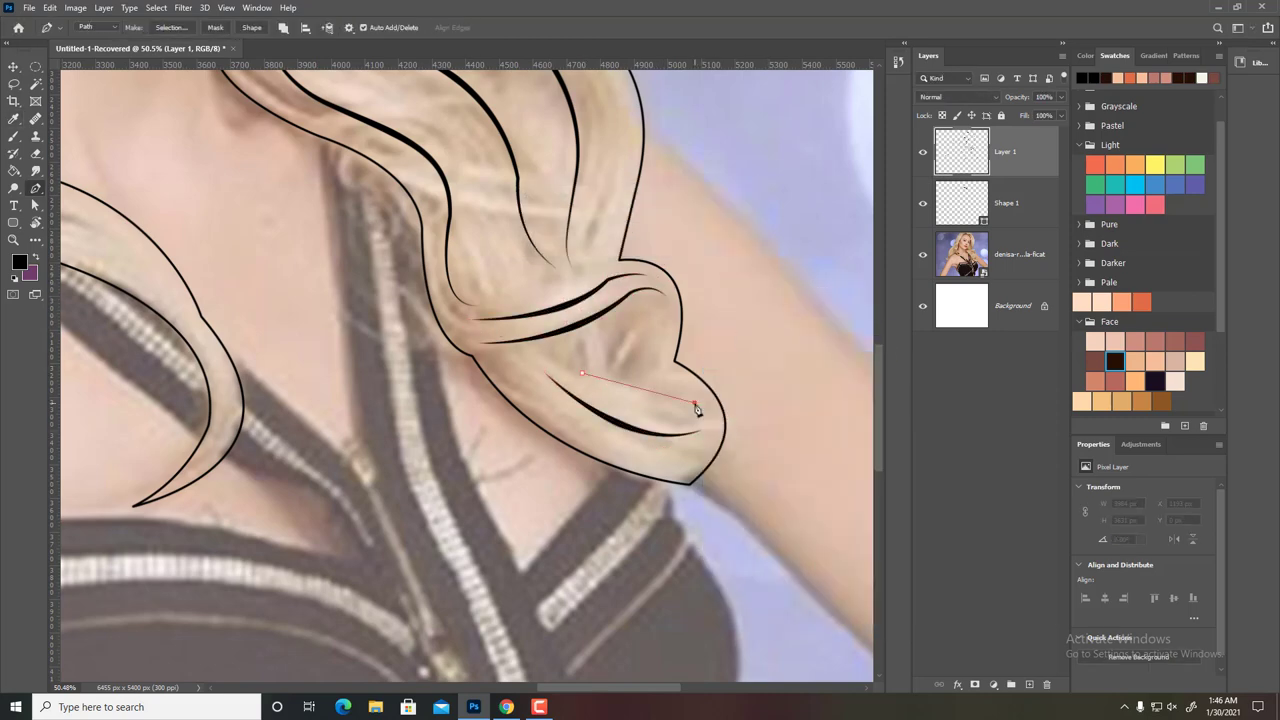
right_click(697, 408)
click(800, 351)
key(Return)
scroll(563, 323, down, 4)
- Draw a curved strand down the right hair and stroke it black
click(565, 188)
drag(655, 353, 643, 480)
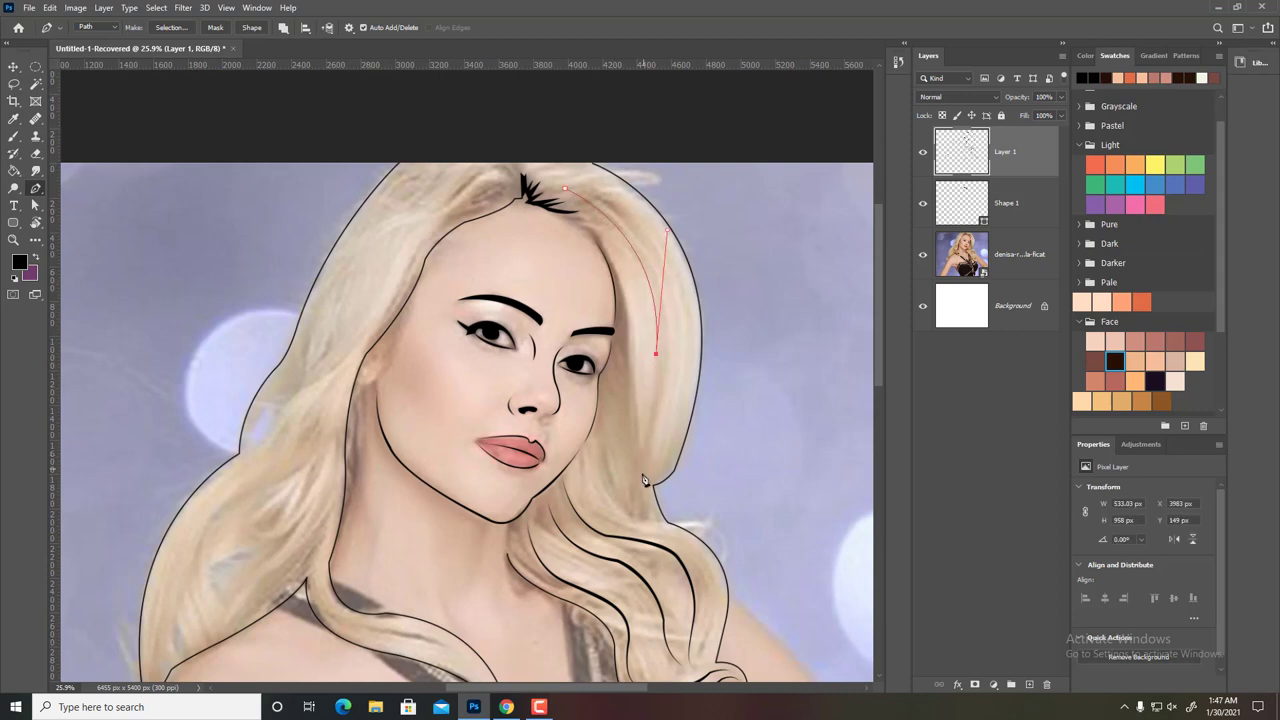
right_click(676, 404)
click(710, 194)
key(Return)
- Add another hair strand path, stroke it black, and clear it from view
click(593, 187)
click(643, 513)
right_click(751, 432)
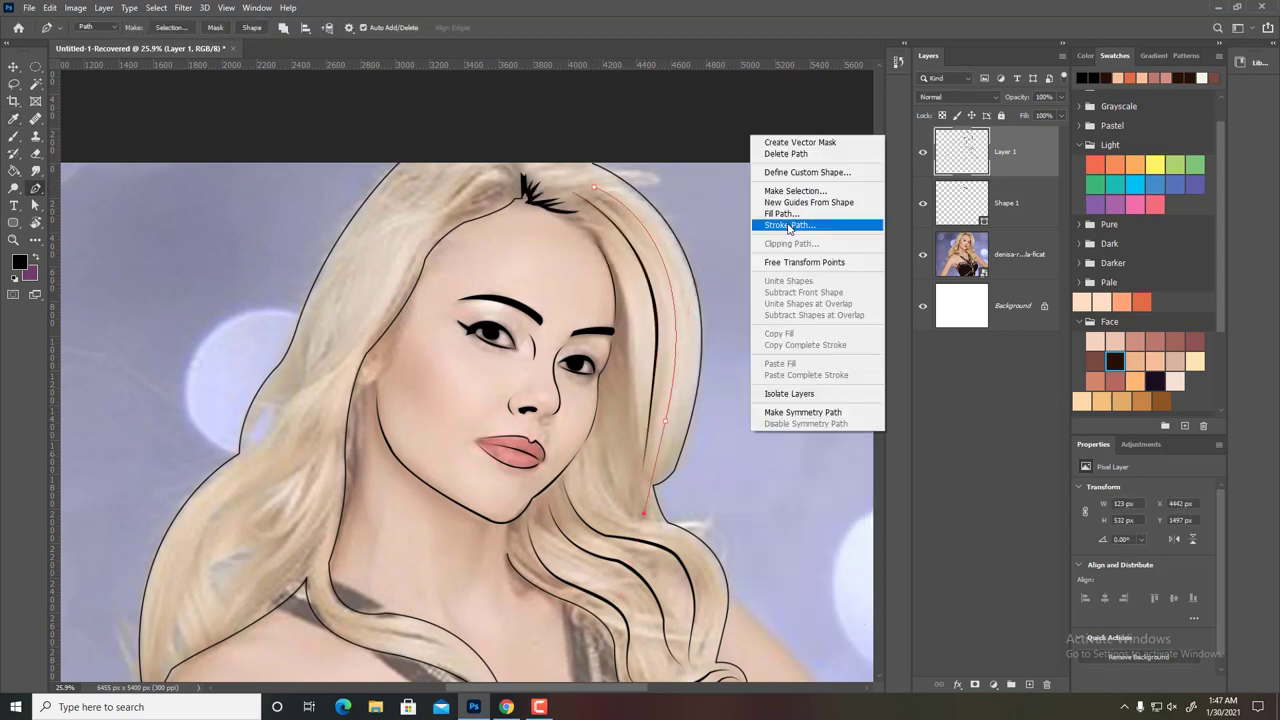
click(789, 225)
key(Return)
right_click(623, 178)
right_click(748, 286)
key(Escape)
- Stroke the next hair path in black
scroll(573, 282, up, 2)
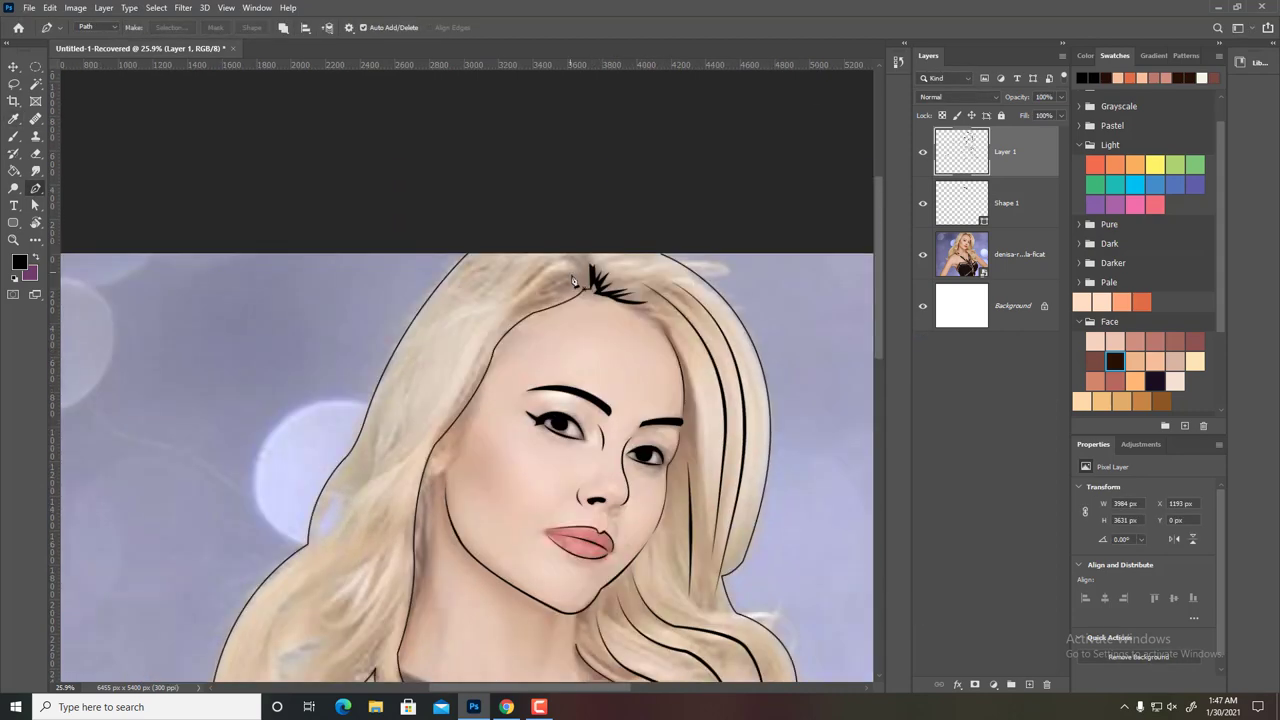
right_click(547, 326)
click(614, 420)
key(Return)
- Draw a curved strand along the left hair and stroke it black
click(555, 255)
drag(441, 333, 406, 420)
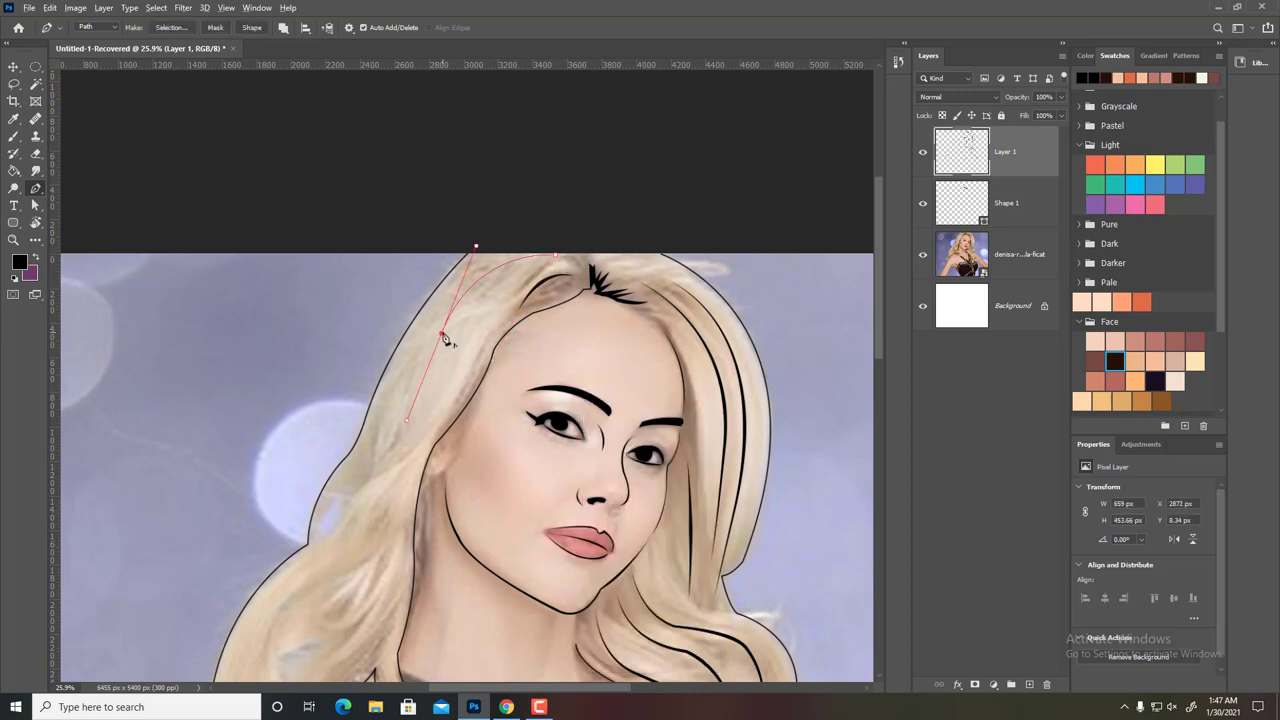
right_click(379, 482)
click(420, 566)
key(Return)
scroll(379, 482, down, 5)
- Extend the left strand toward the shoulder curl, stroke it black, then delete the path
drag(365, 557, 363, 618)
right_click(448, 447)
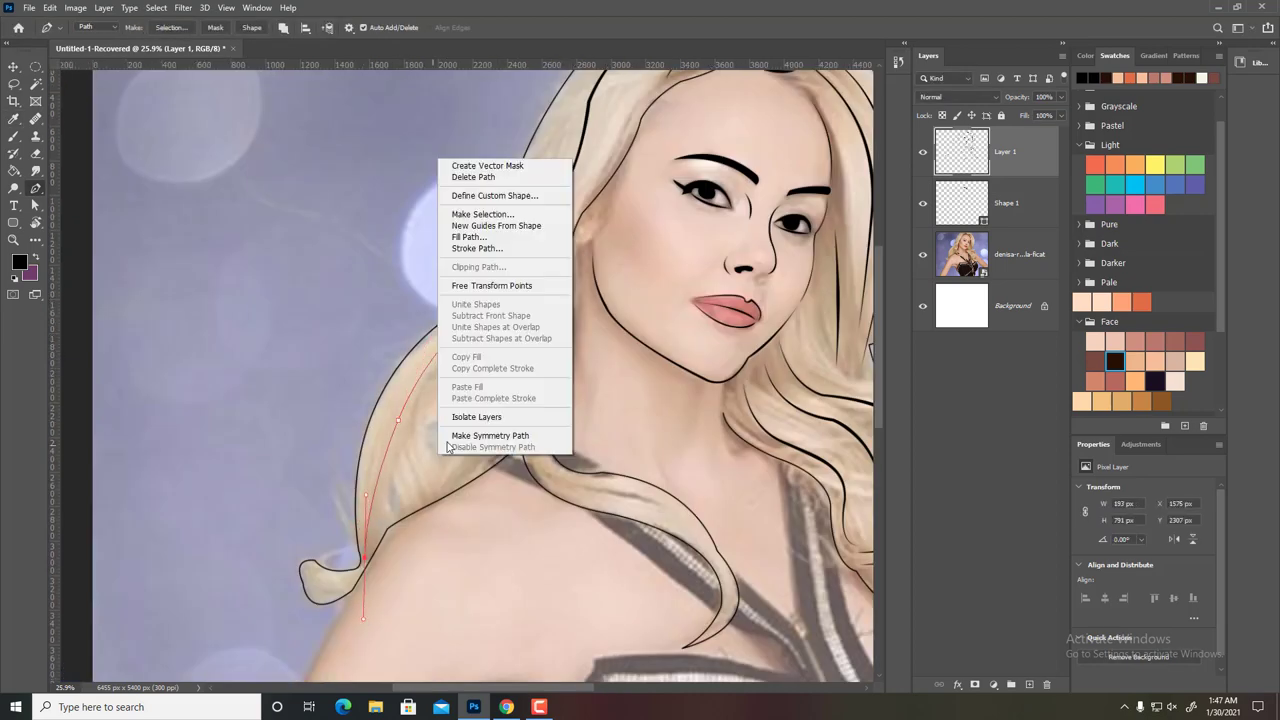
click(477, 248)
key(Return)
right_click(618, 326)
click(648, 345)
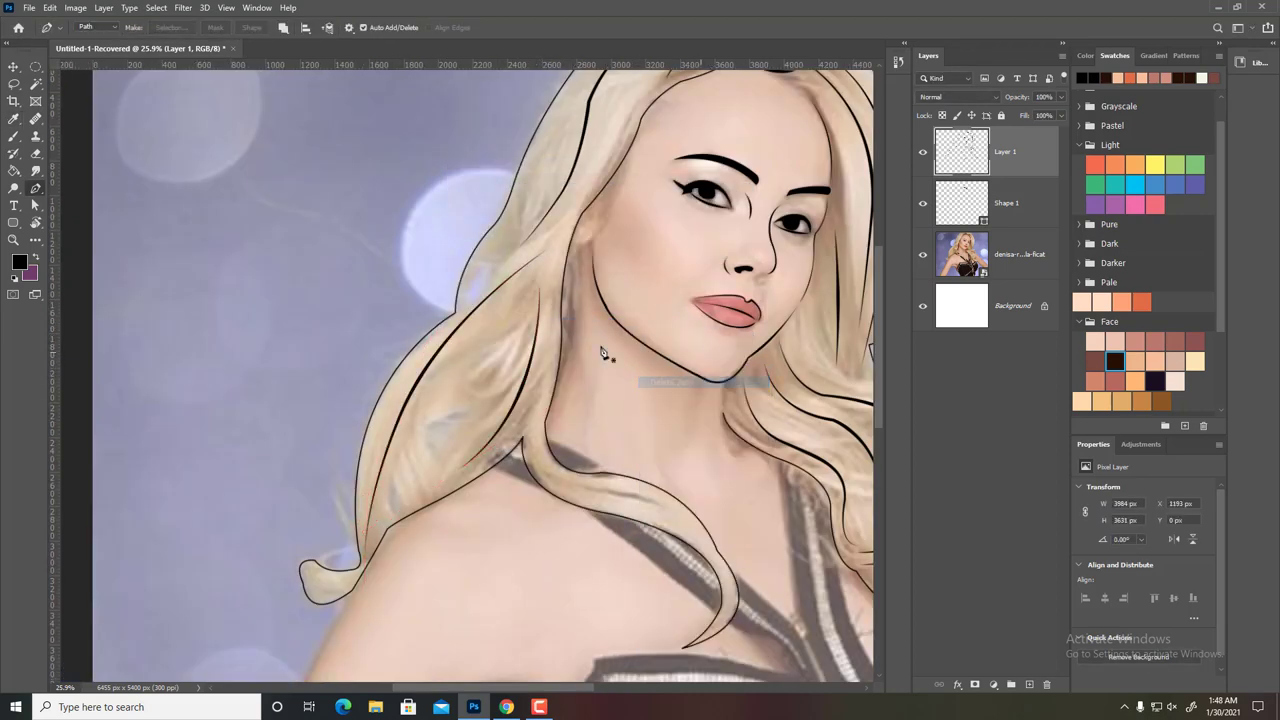
- Ink a curved strand at the top of the head near the parting, then delete its path
right_click(457, 178)
click(480, 189)
scroll(591, 266, up, 5)
click(596, 293)
drag(521, 323, 474, 393)
right_click(570, 343)
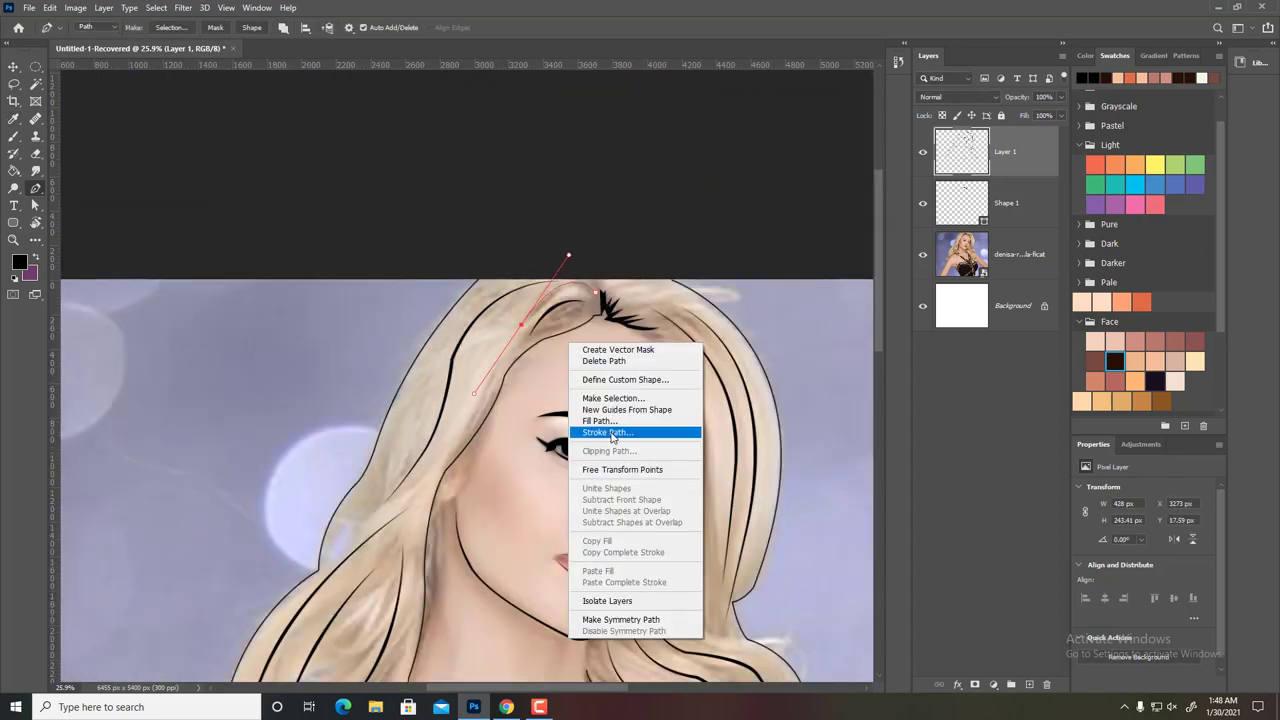
click(612, 432)
key(Return)
right_click(780, 322)
click(805, 339)
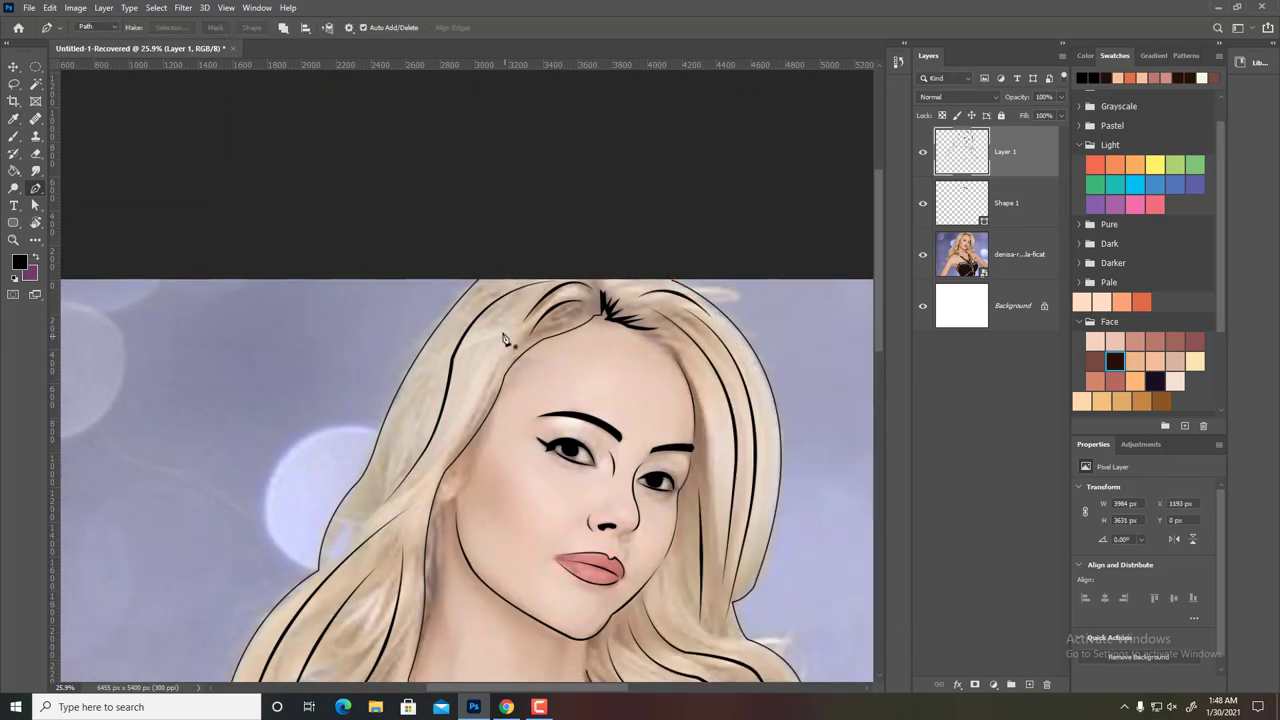
- Start a new strand path along the left hair
right_click(517, 455)
key(Escape)
click(430, 358)
click(396, 467)
right_click(436, 440)
key(Escape)
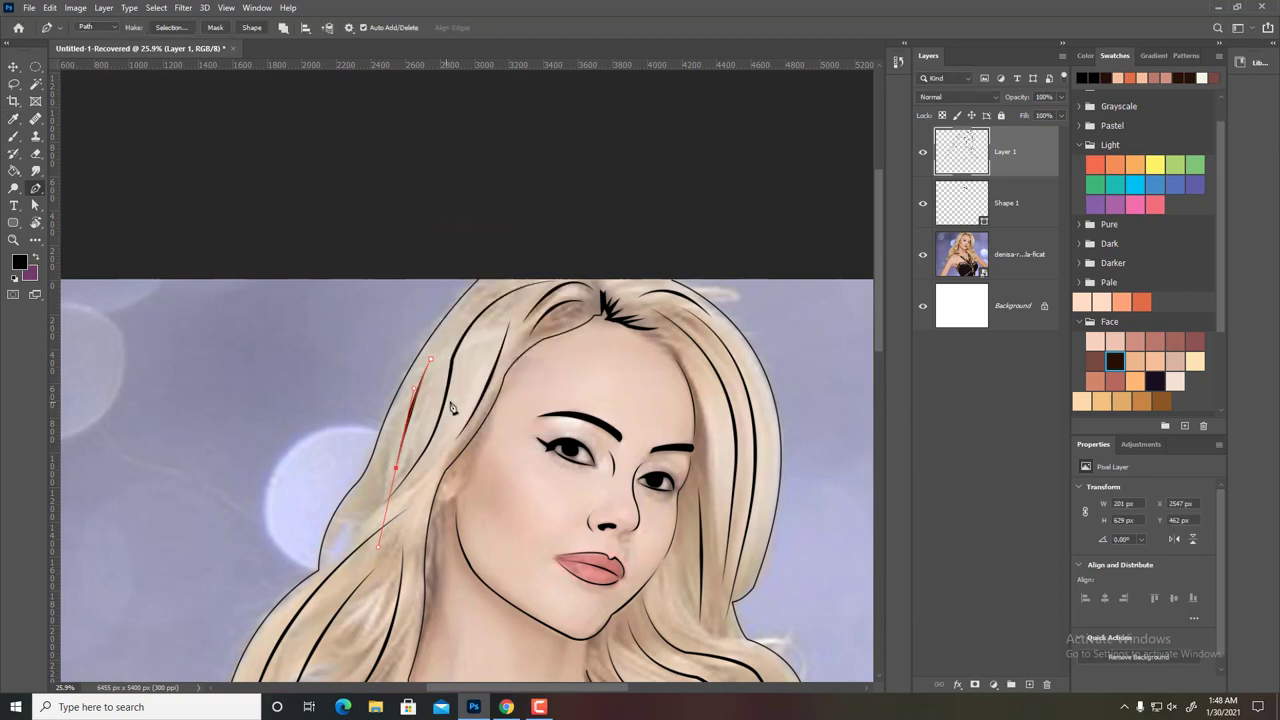
scroll(452, 408, down, 5)
scroll(507, 316, up, 2)
- Stroke the neck line paths in black
right_click(465, 311)
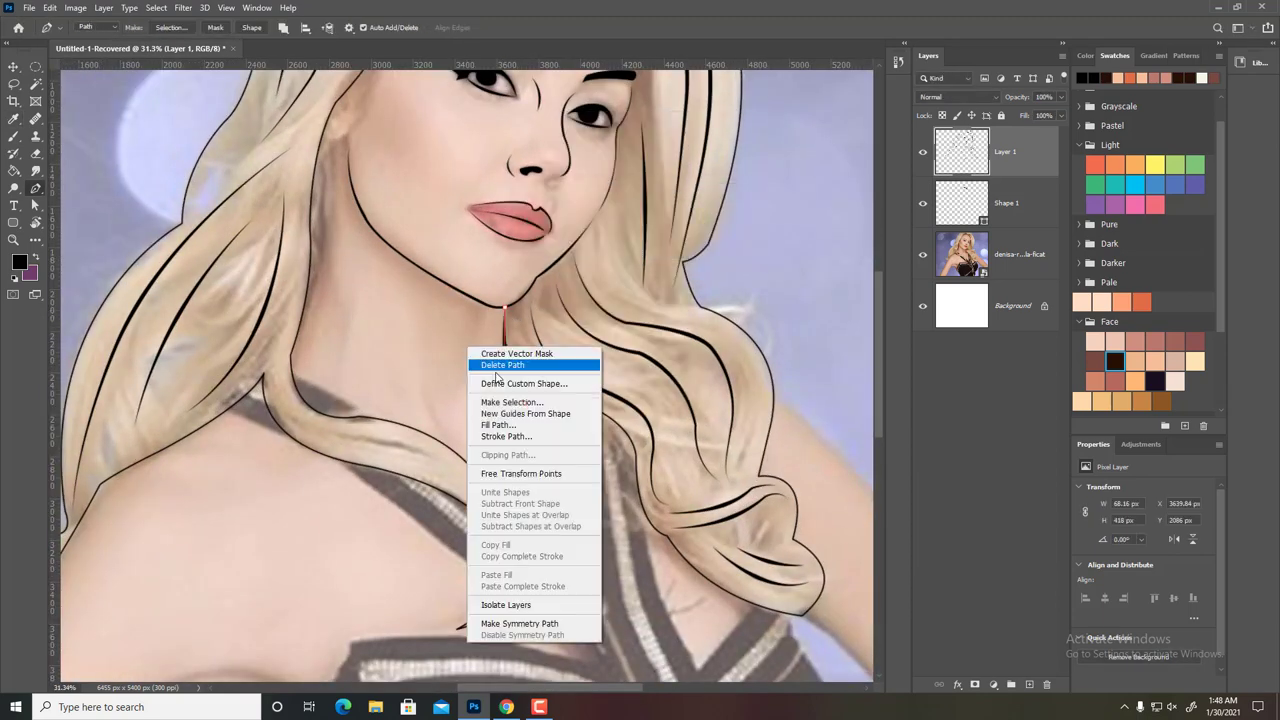
click(515, 429)
key(Return)
right_click(331, 363)
click(381, 481)
key(Return)
scroll(450, 380, down, 3)
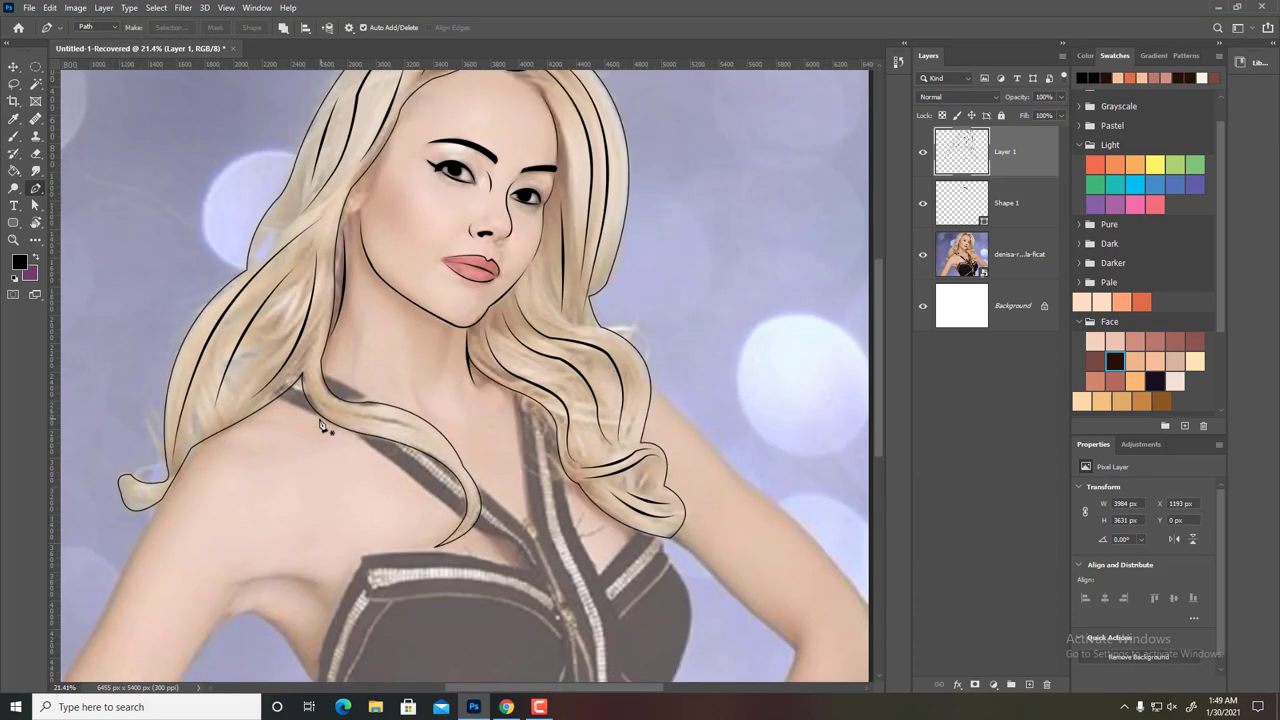
scroll(357, 463, up, 2)
- Stroke the outer arm outline in black
click(366, 228)
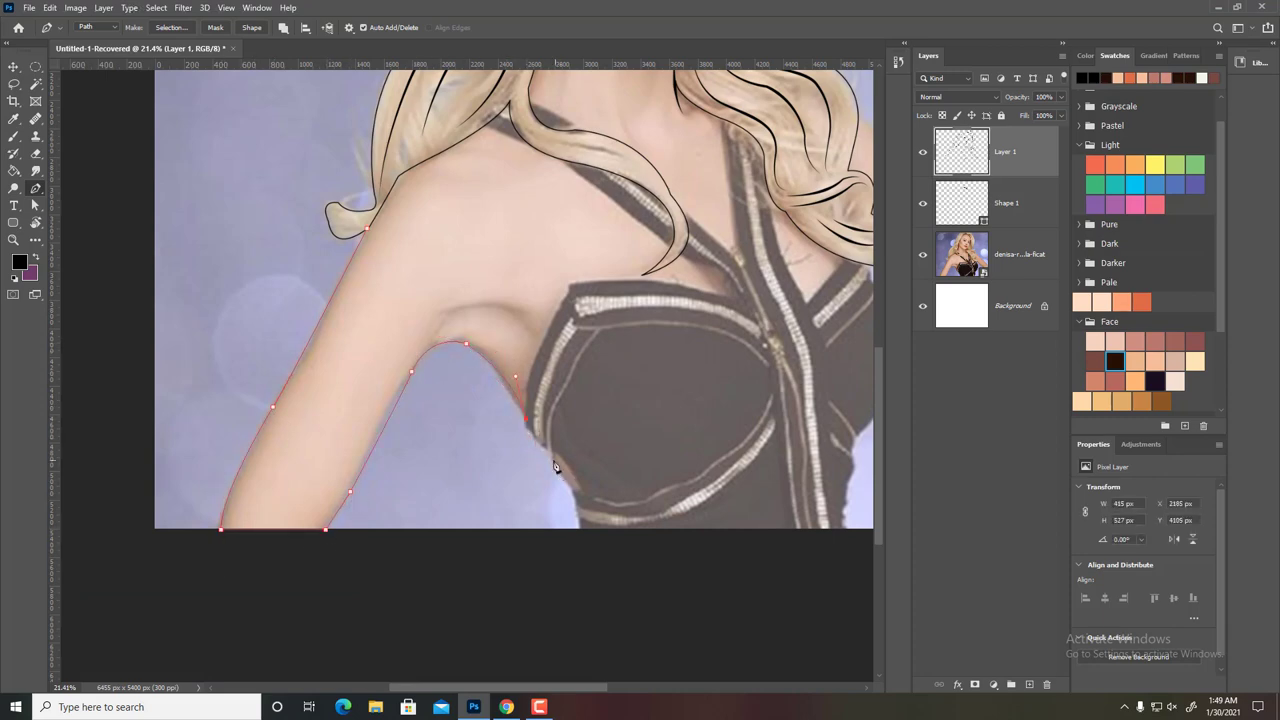
right_click(572, 548)
click(670, 326)
key(Return)
scroll(400, 400, up, 3)
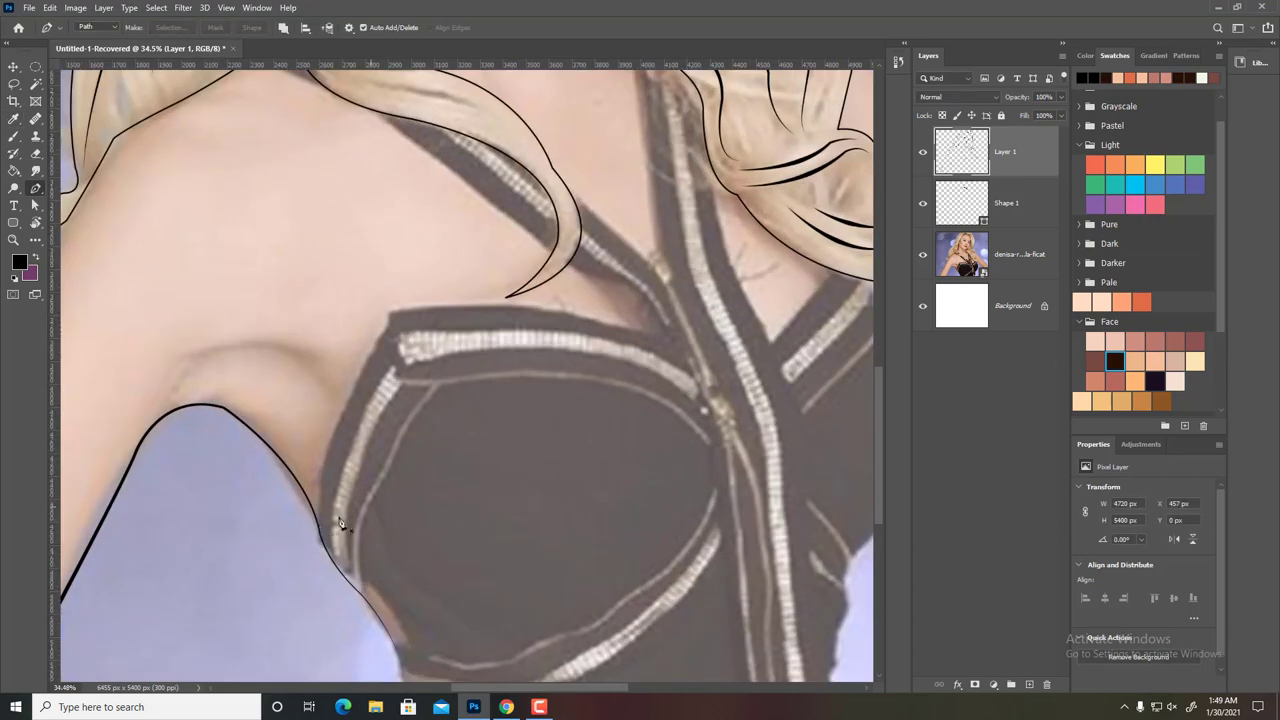
- Trace the top of the bra cup with a black line and remove its path
click(320, 527)
mouse_move(390, 311)
mouse_down()
mouse_move(453, 250)
mouse_move(421, 319)
mouse_up()
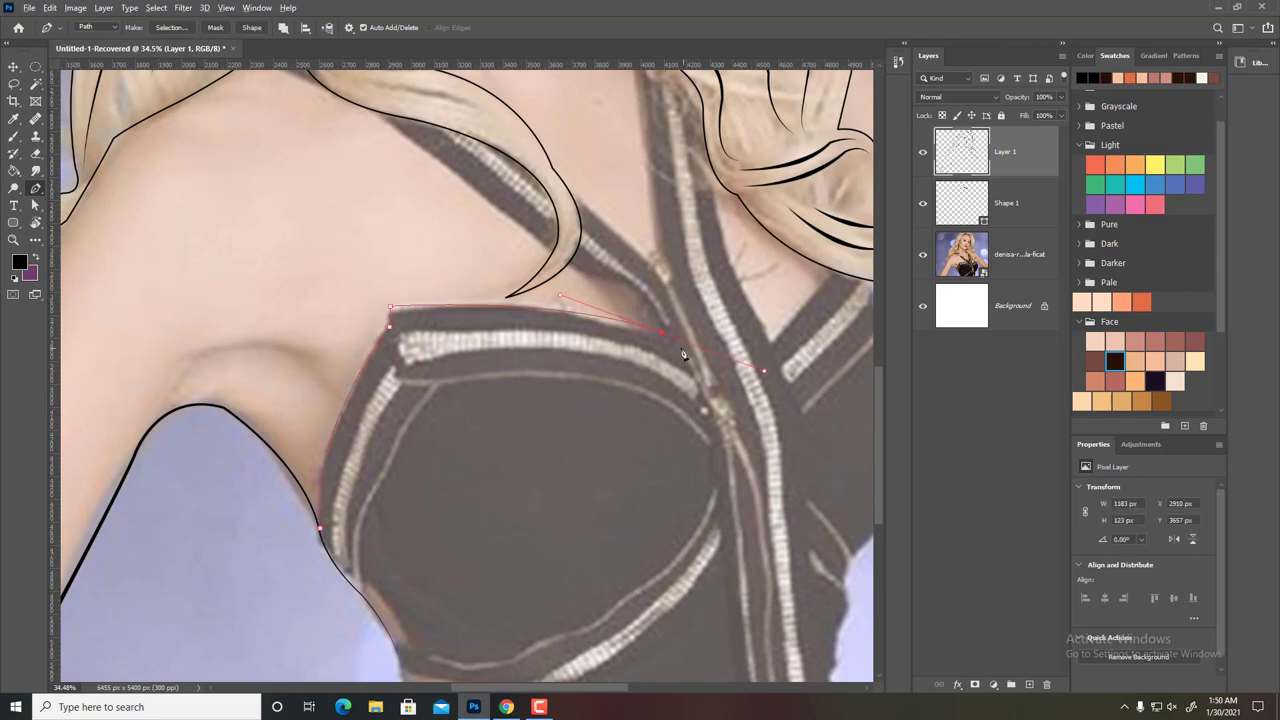
right_click(597, 287)
click(650, 383)
key(Return)
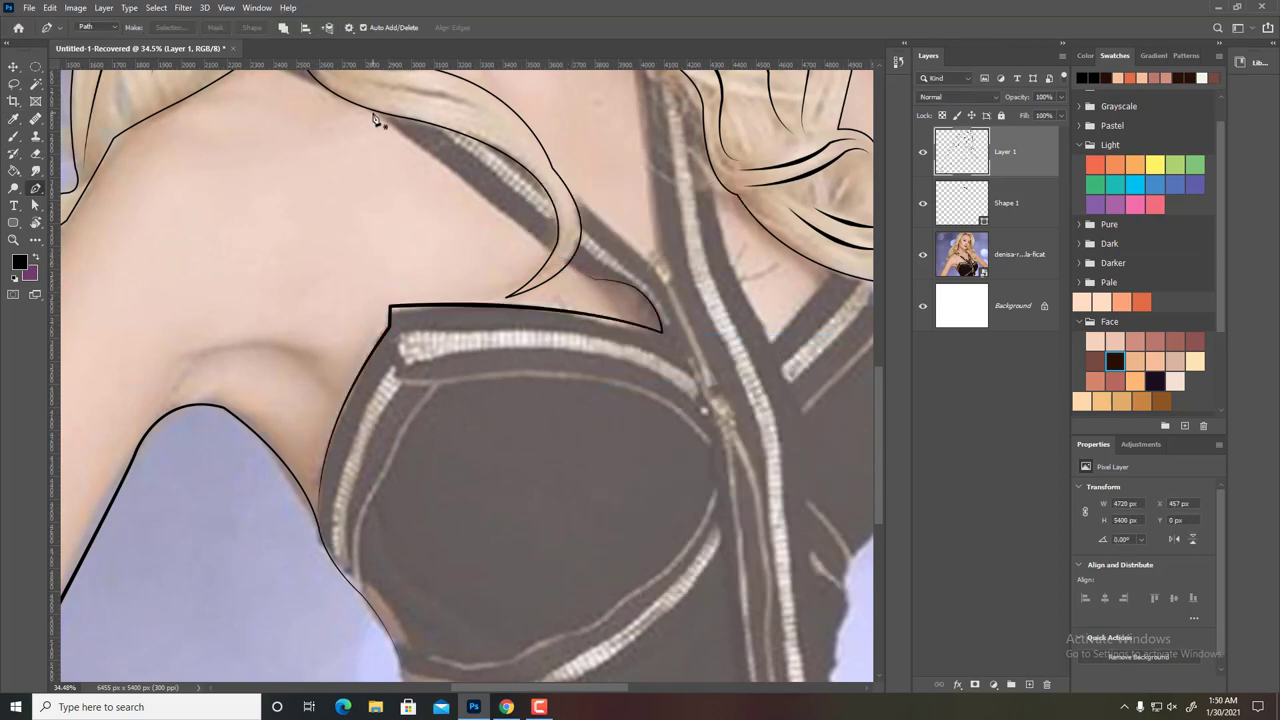
click(550, 248)
- Outline the shoulder strap with a black stroke
right_click(440, 240)
click(490, 331)
scroll(391, 210, right, 3)
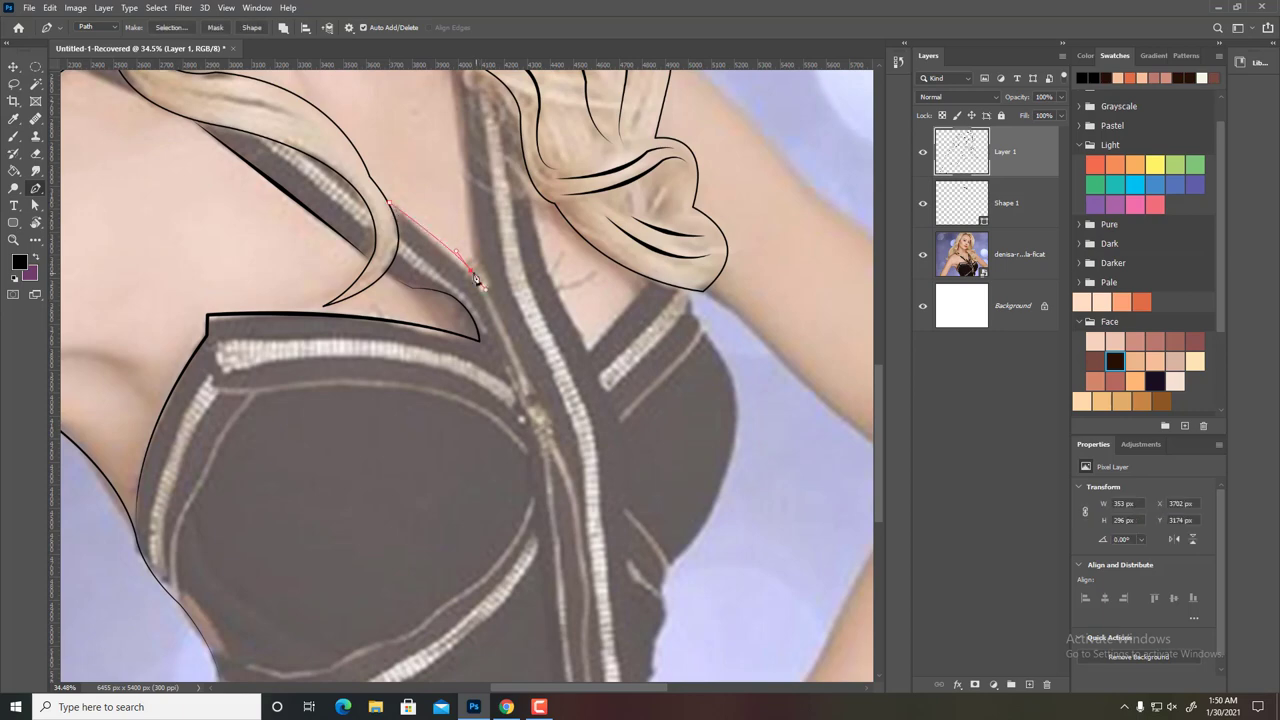
scroll(476, 281, up, 2)
right_click(550, 316)
right_click(505, 118)
click(586, 206)
key(Return)
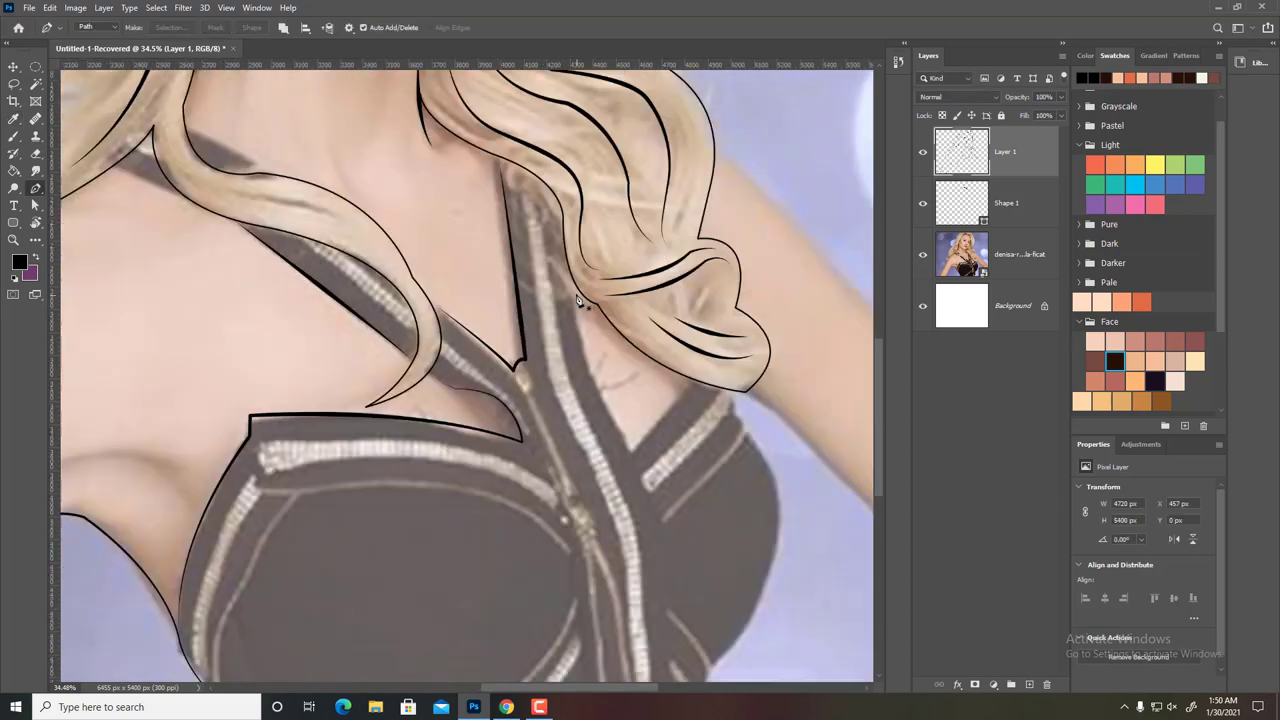
- Stroke the next traced outline segment in black
right_click(696, 387)
click(745, 275)
key(Return)
scroll(669, 354, down, 4)
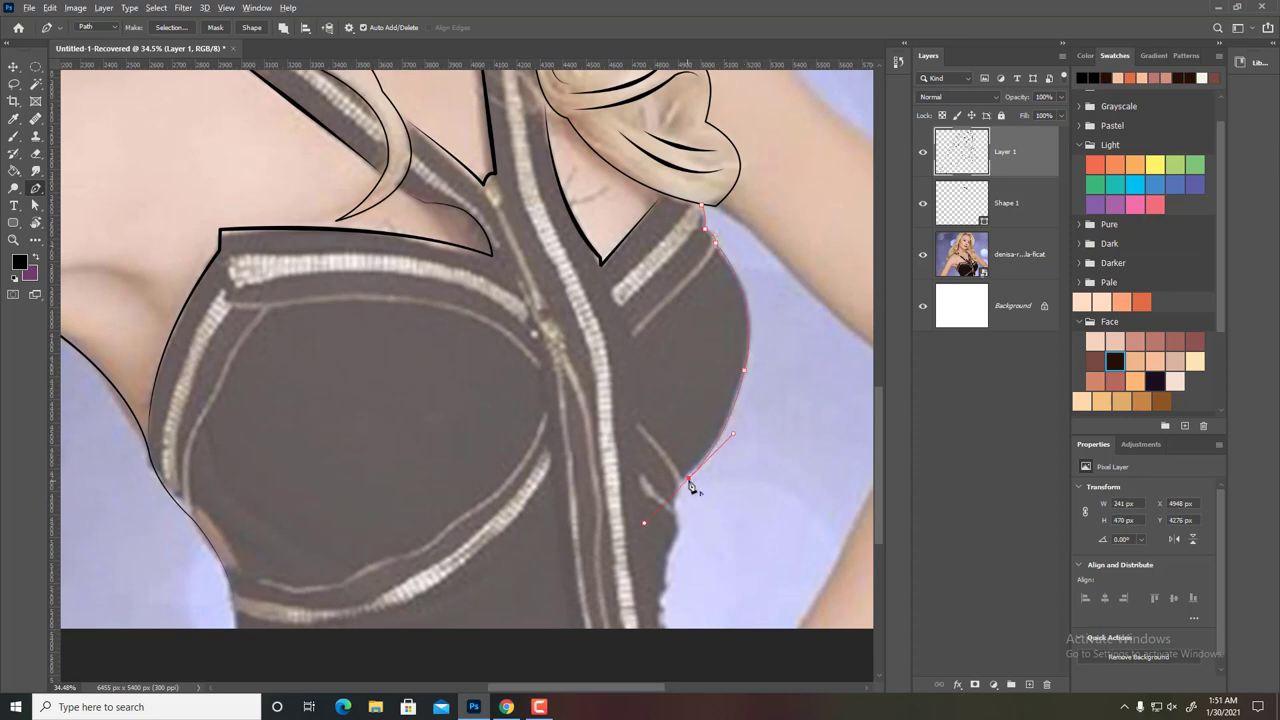
scroll(690, 487, down, 4)
- Trace the bra's right edge with a black stroke
click(687, 320)
right_click(680, 398)
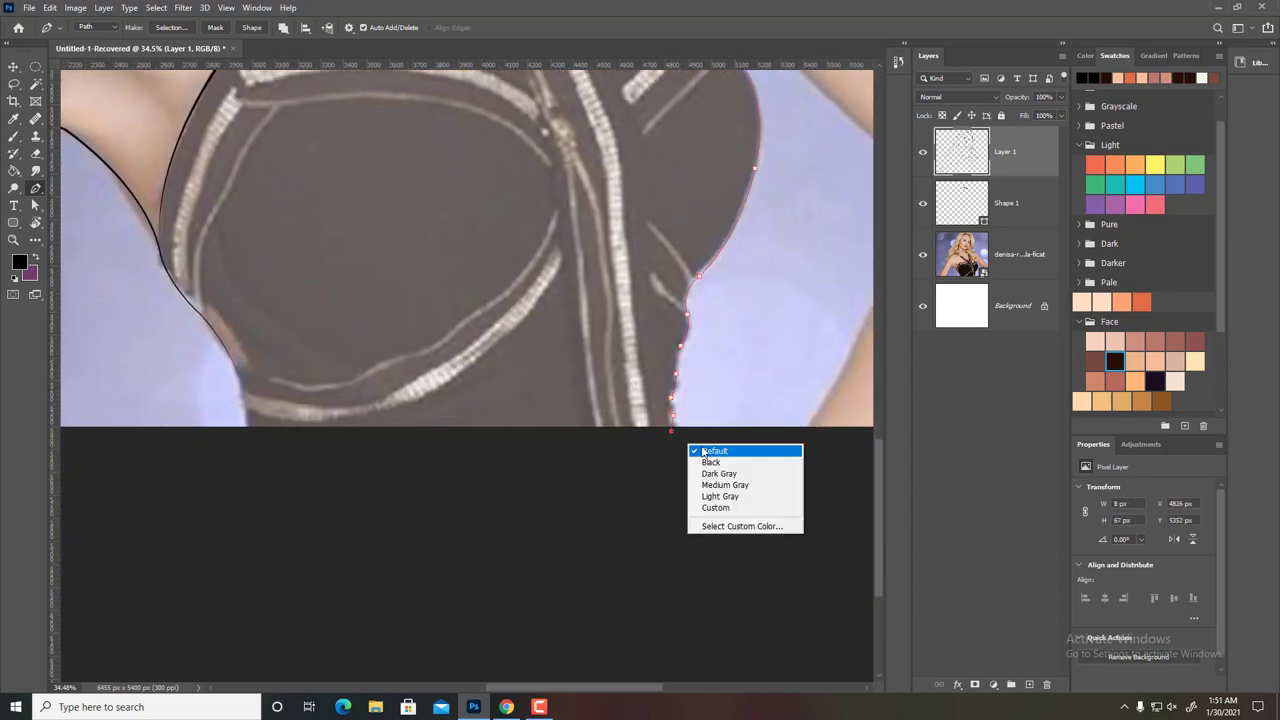
click(745, 580)
key(Return)
scroll(397, 207, up, 4)
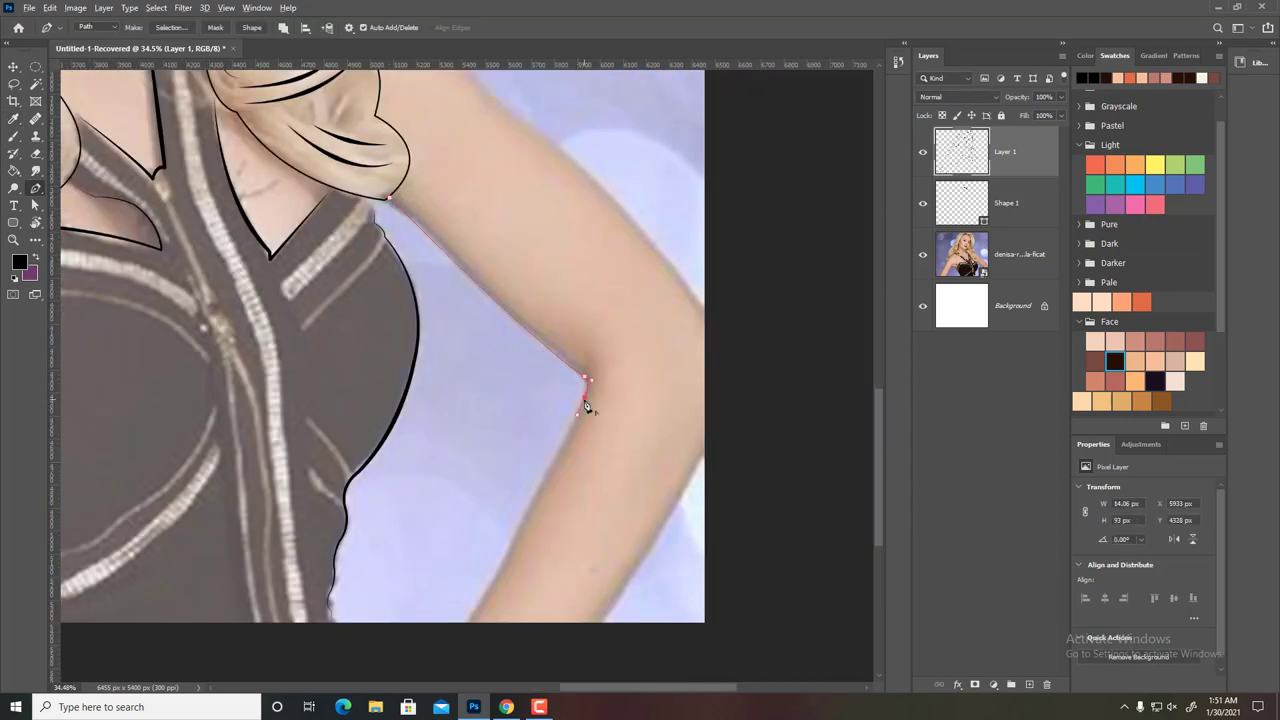
- Stroke the underside of the arm in black
right_click(587, 405)
click(720, 400)
key(Return)
scroll(573, 235, up, 3)
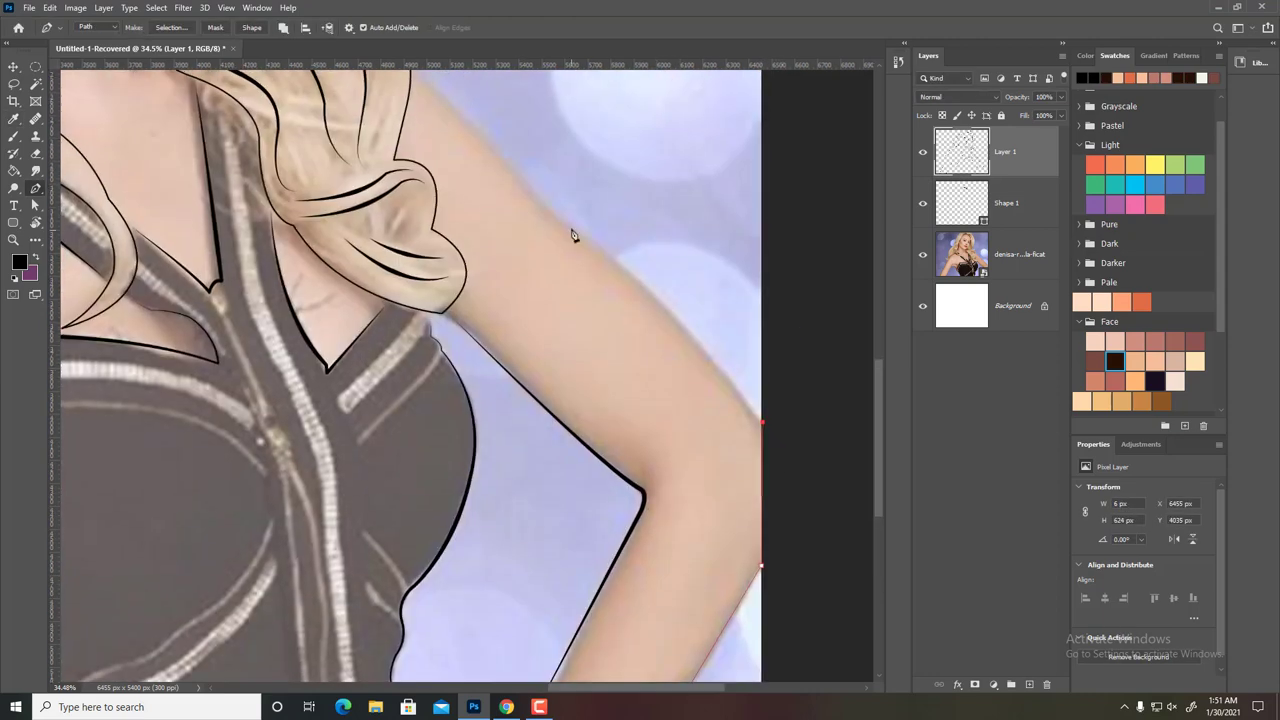
scroll(594, 209, up, 4)
- Curve a new path along the arm edge and delete the finished arm path
click(605, 428)
drag(513, 341, 486, 332)
right_click(600, 343)
right_click(637, 301)
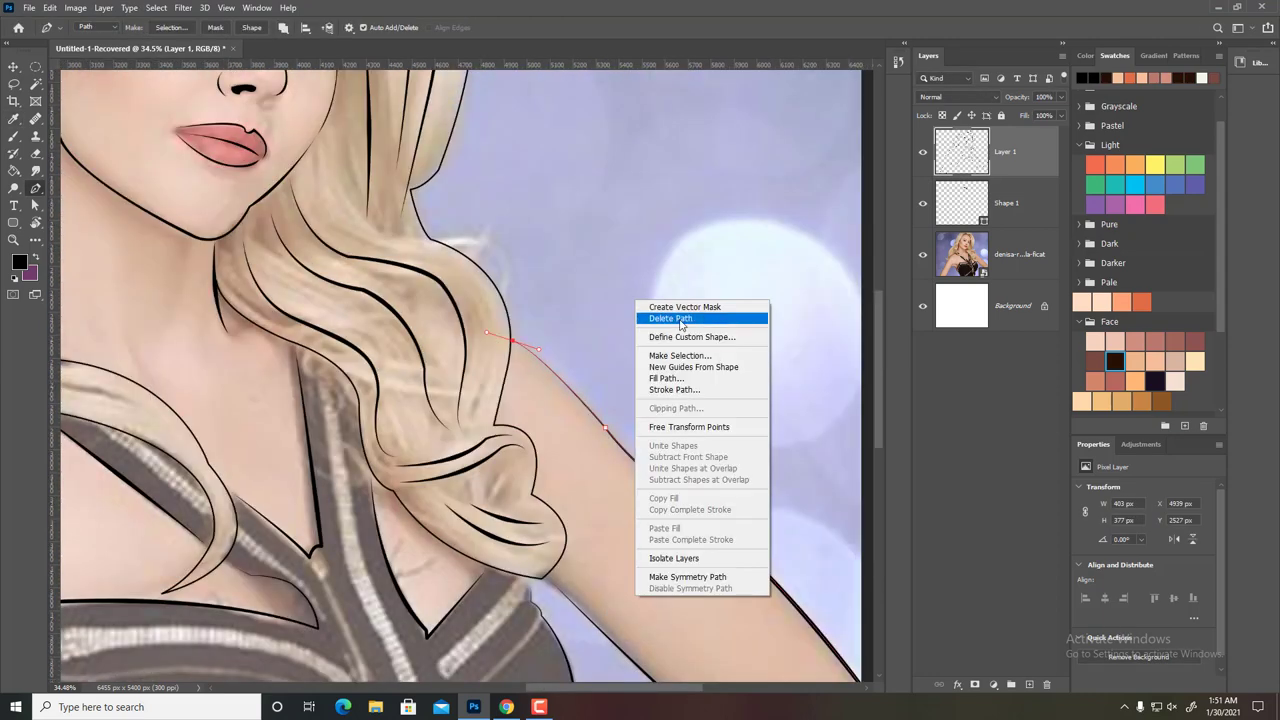
click(680, 318)
scroll(500, 450, down, 3)
scroll(327, 563, up, 3)
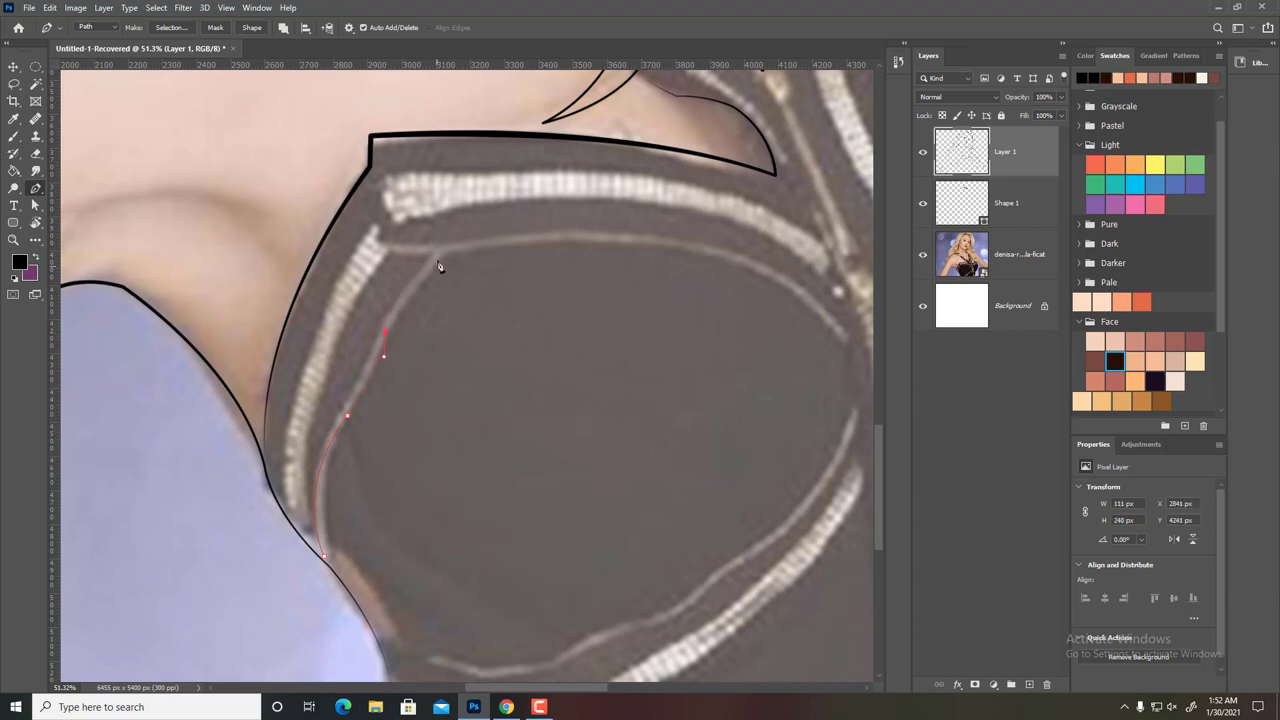
- Choose light yellow and stroke the inner oval trim with it
scroll(671, 250, right, 3)
click(675, 300)
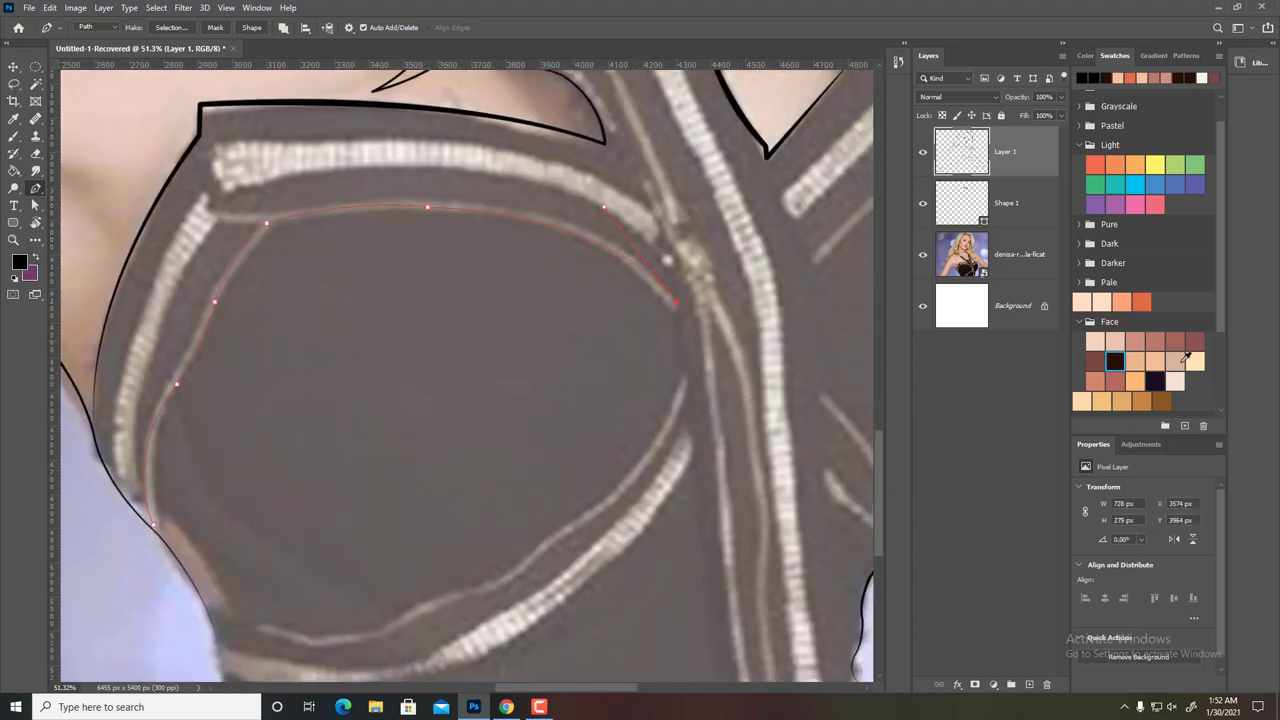
scroll(1186, 356, down, 3)
click(1195, 345)
right_click(674, 320)
click(540, 470)
click(726, 217)
scroll(240, 462, down, 3)
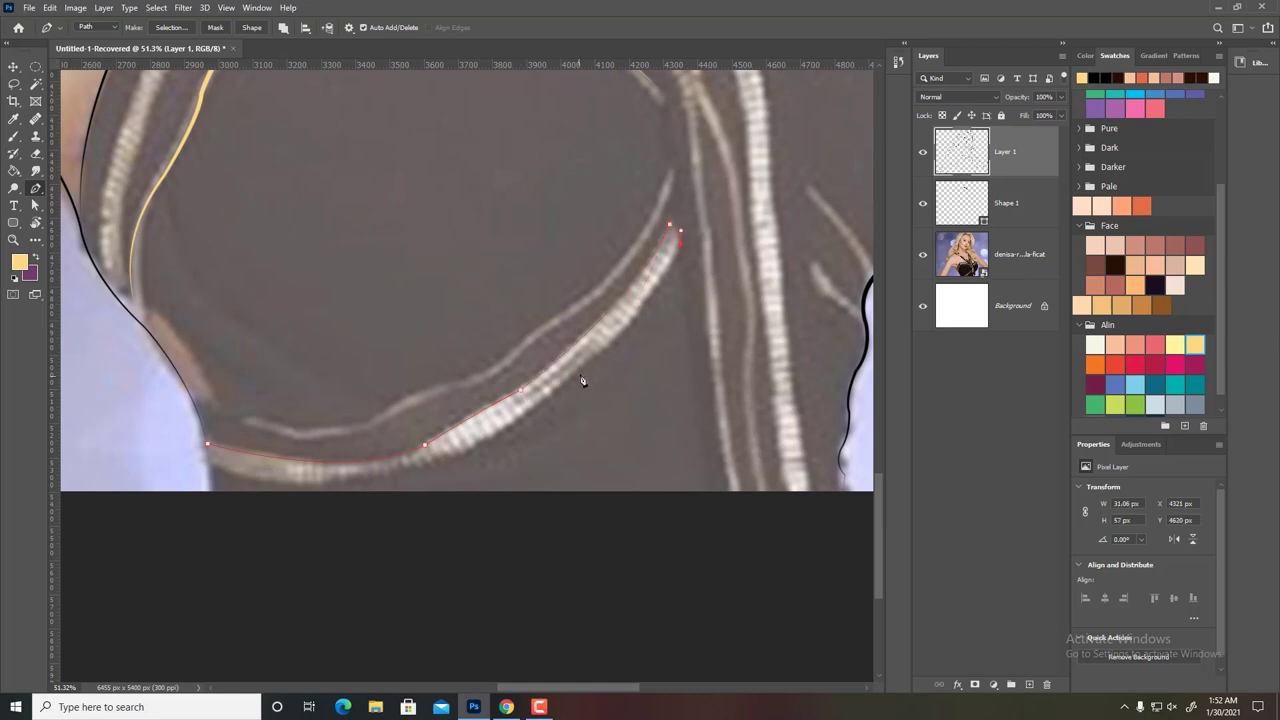
- Close a path around the lower trim band and fill it yellow
click(207, 453)
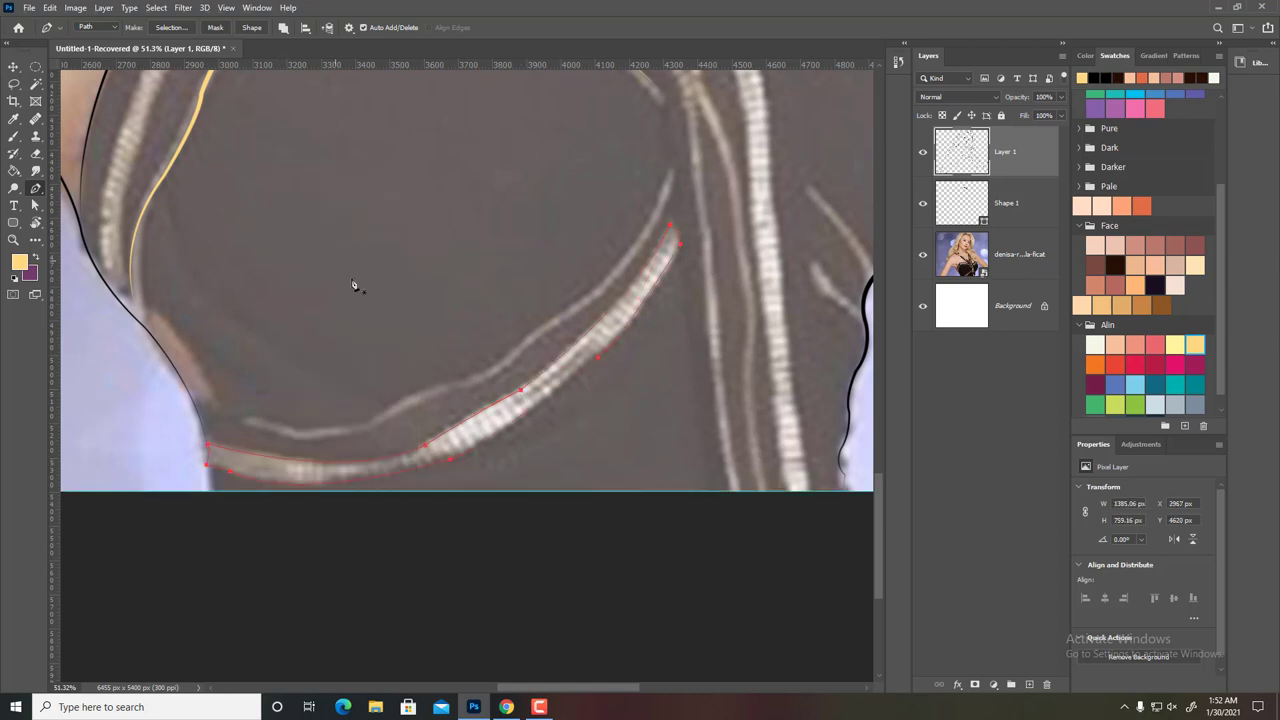
right_click(354, 283)
click(380, 361)
click(914, 425)
click(777, 163)
right_click(652, 115)
key(Escape)
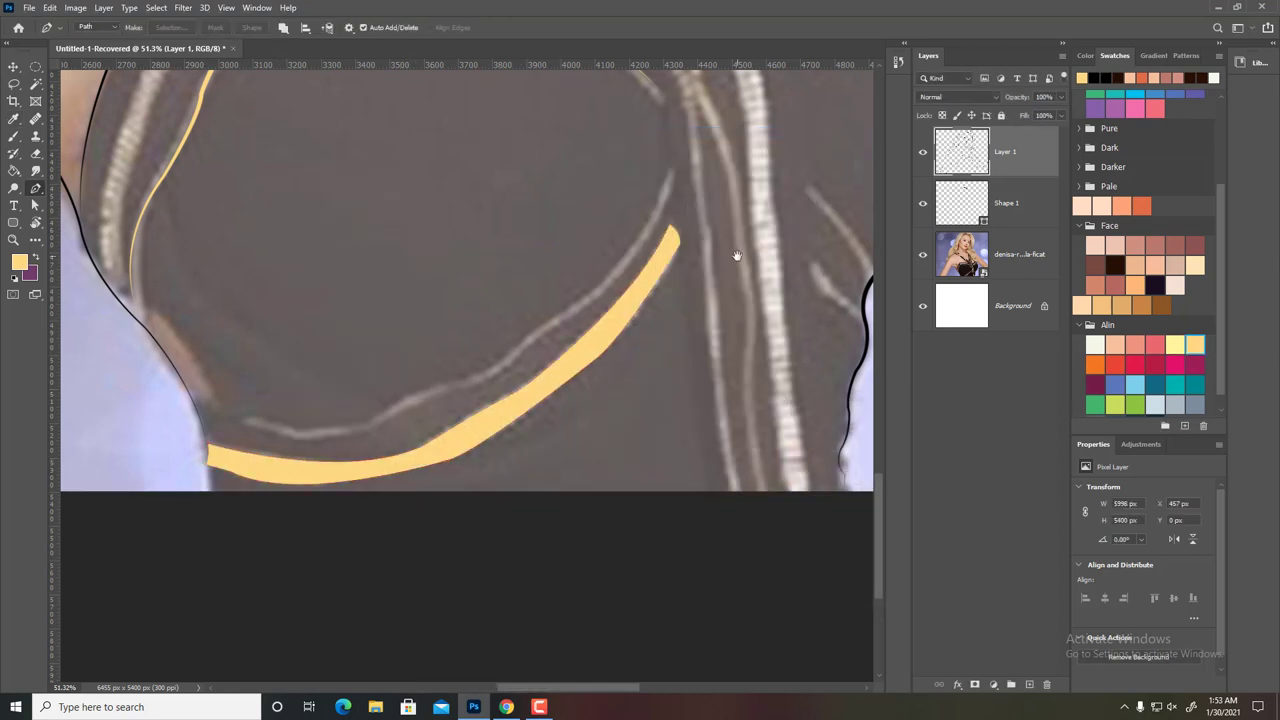
scroll(274, 157, up, 3)
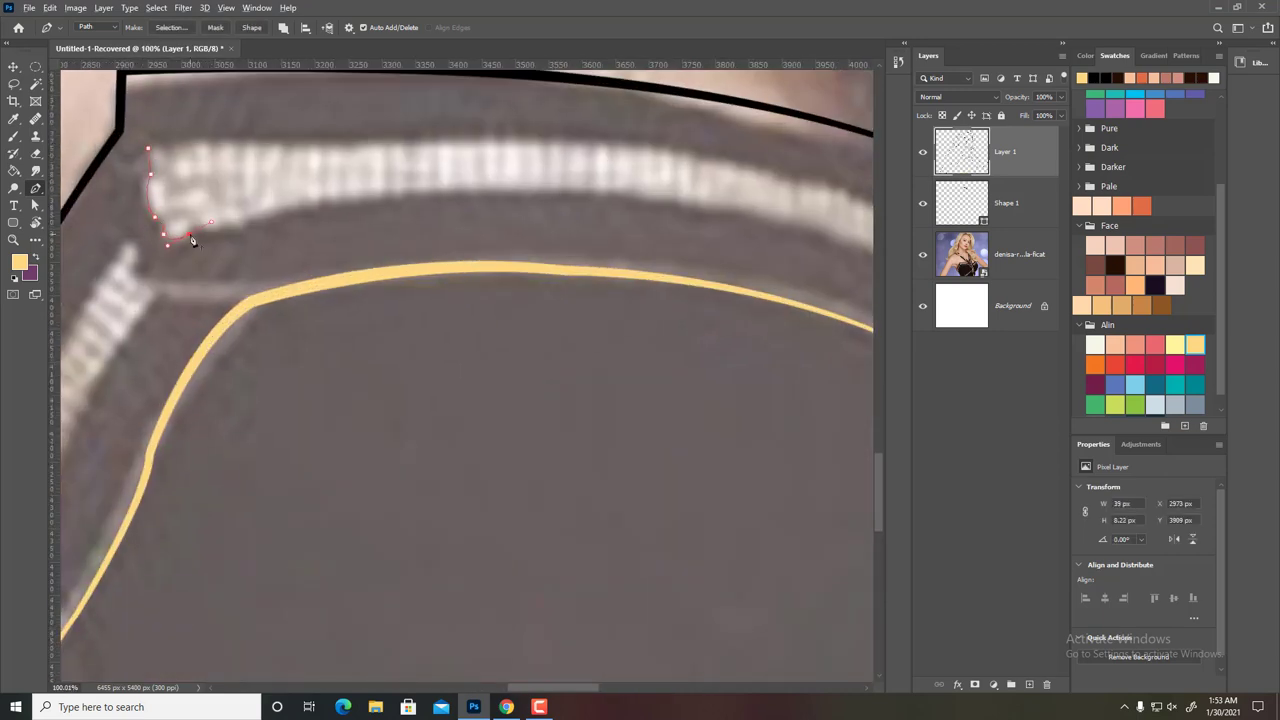
scroll(680, 246, down, 3)
scroll(680, 246, up, 1)
- Fill the top trim band yellow and delete its path
click(455, 215)
click(620, 228)
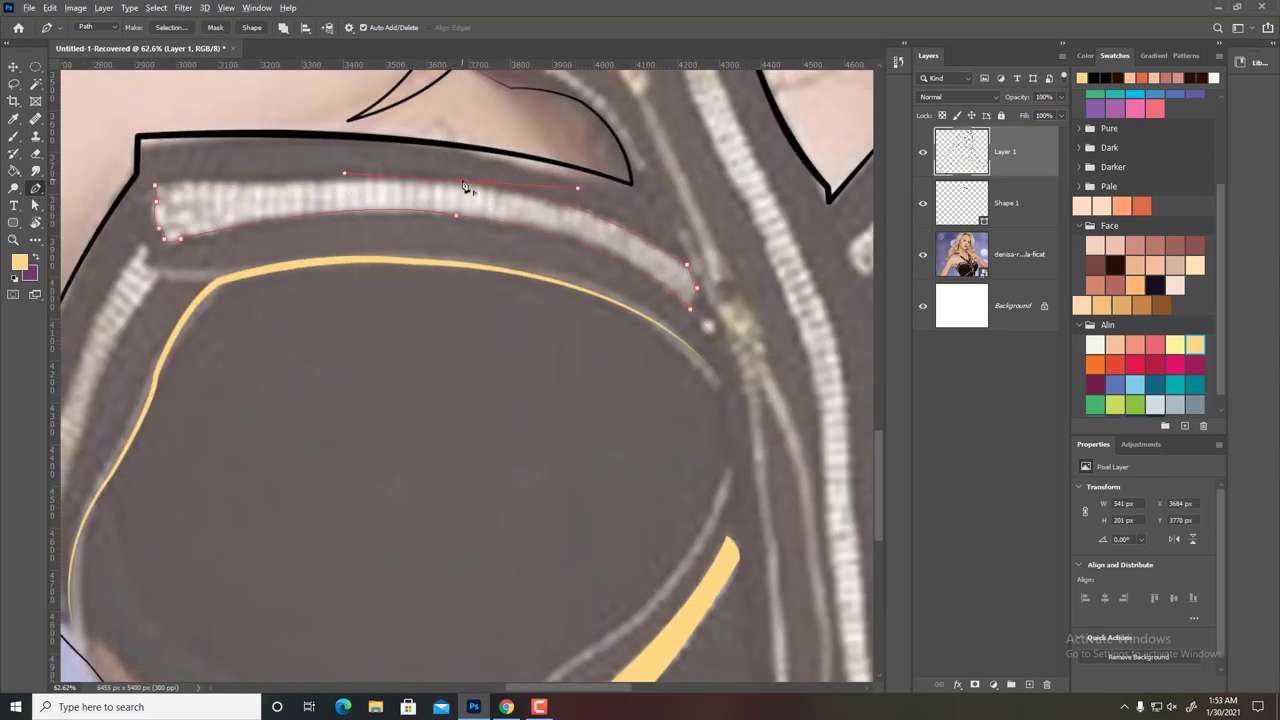
right_click(258, 186)
click(291, 329)
right_click(400, 337)
click(470, 371)
- Fill the left cup trim with yellow
drag(133, 241, 368, 155)
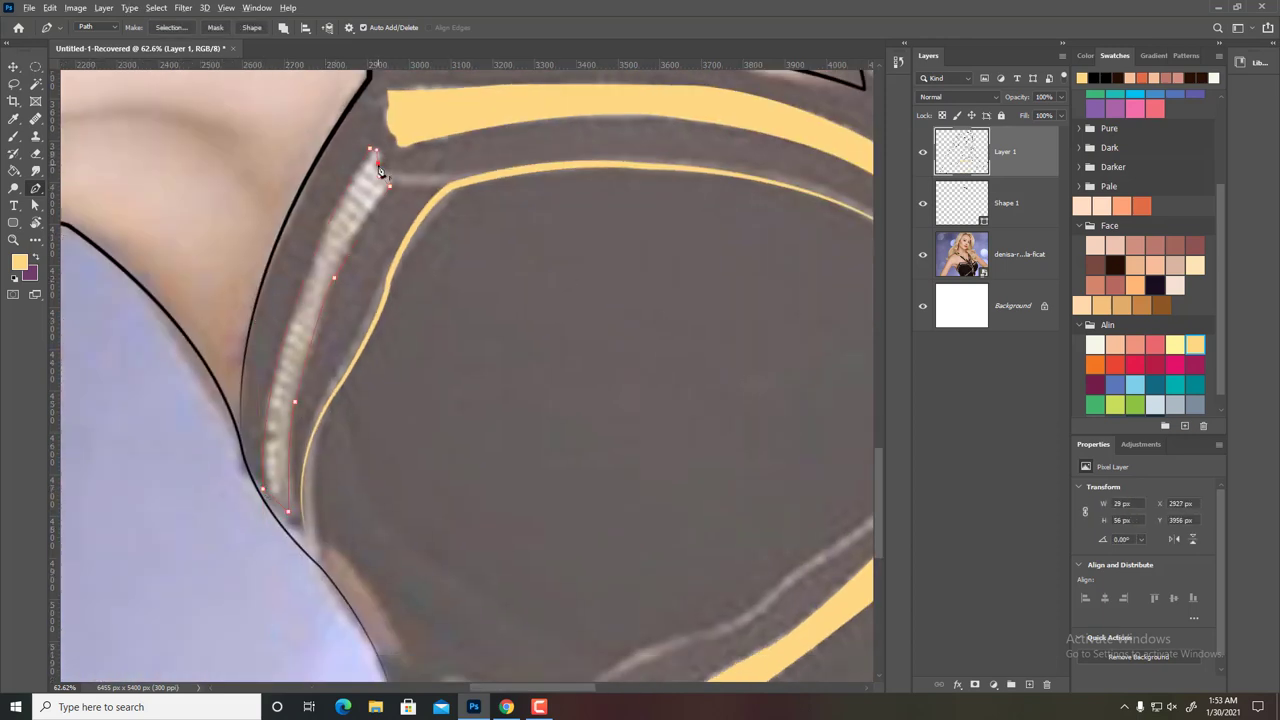
click(378, 170)
right_click(380, 172)
click(470, 238)
- Fill the right strap trim yellow and delete its path
drag(470, 238, 114, 420)
scroll(300, 400, up, 3)
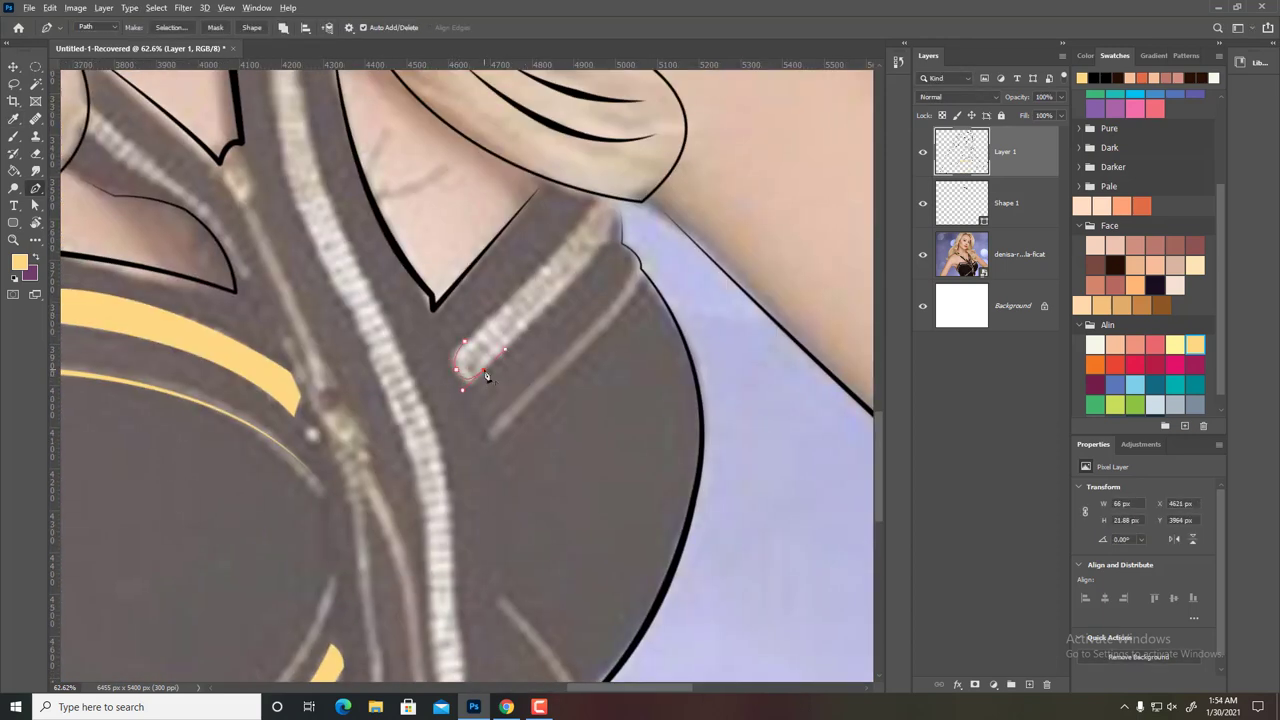
click(464, 348)
right_click(464, 348)
click(560, 371)
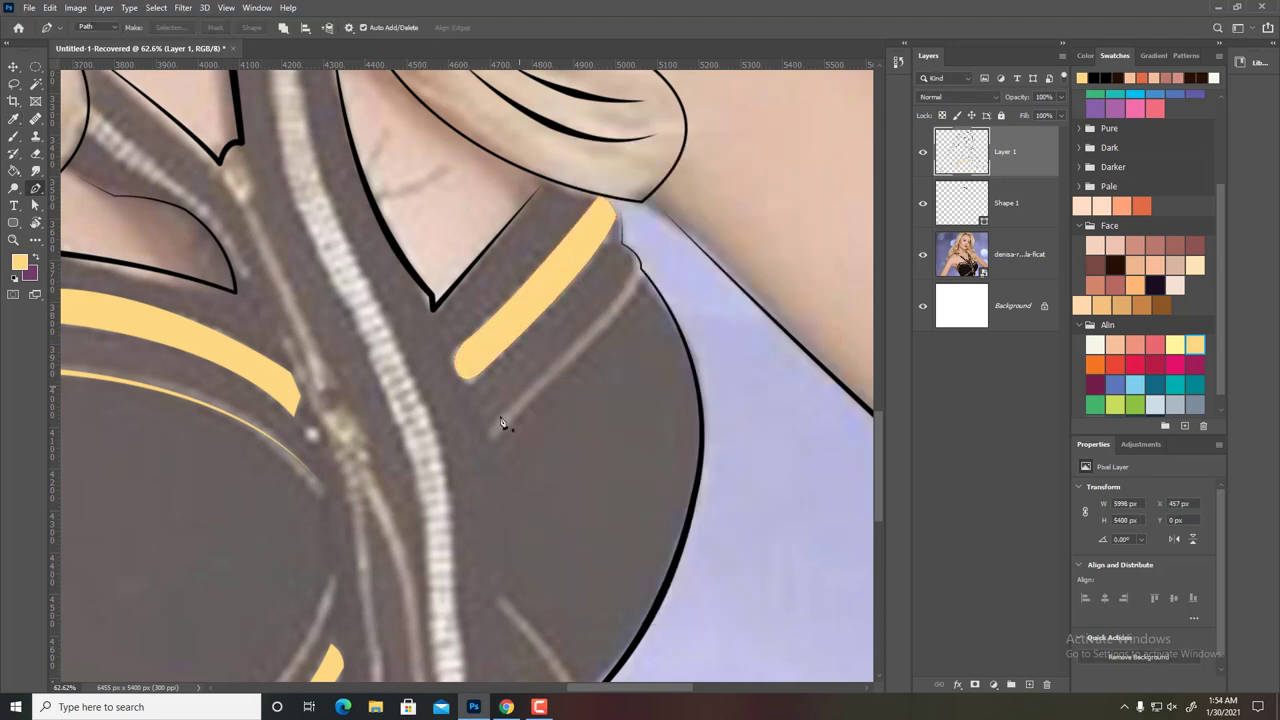
right_click(614, 435)
click(660, 330)
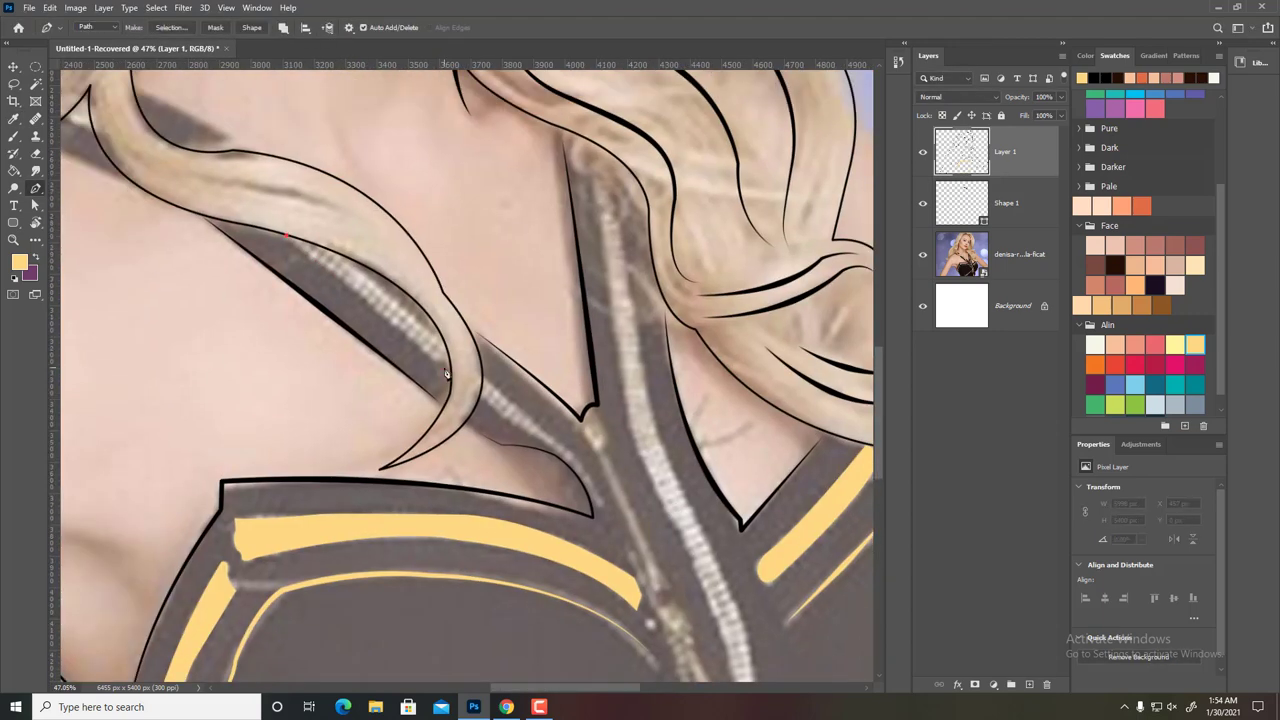
scroll(467, 375, up, 2)
- Fill the neck strap trim yellow and delete its path
click(160, 195)
right_click(264, 246)
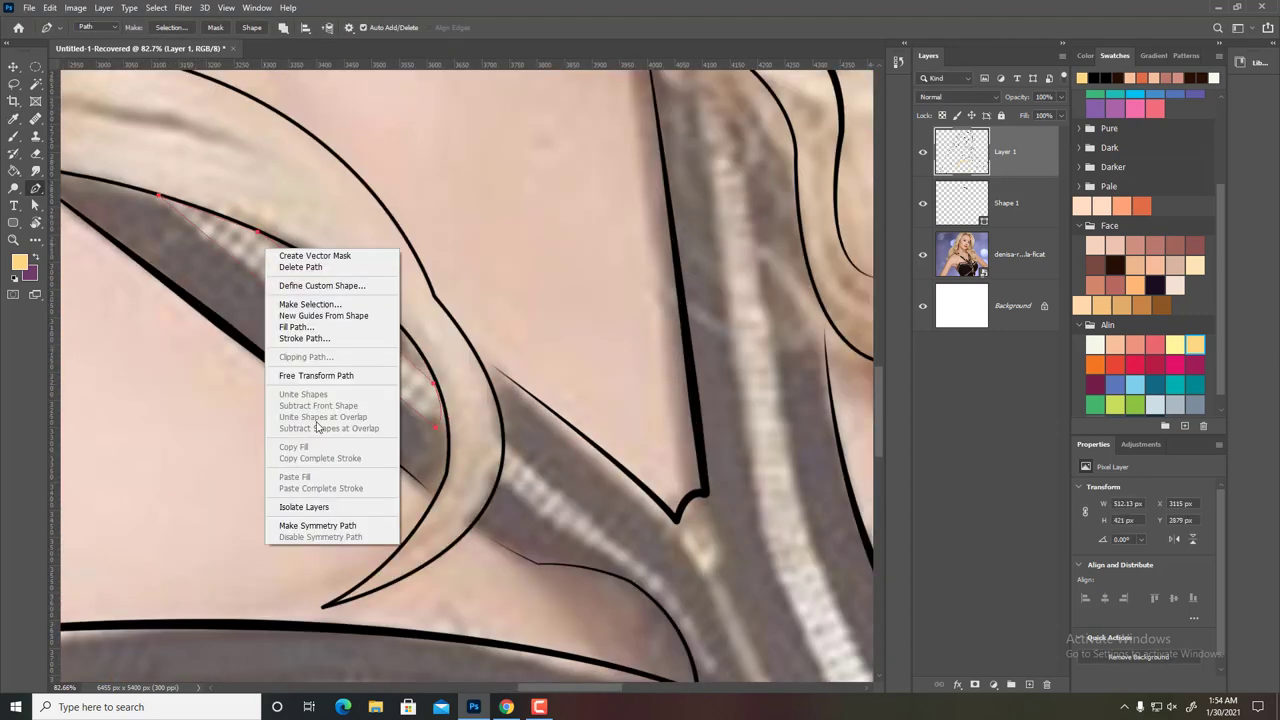
click(300, 338)
key(Return)
scroll(411, 309, down, 3)
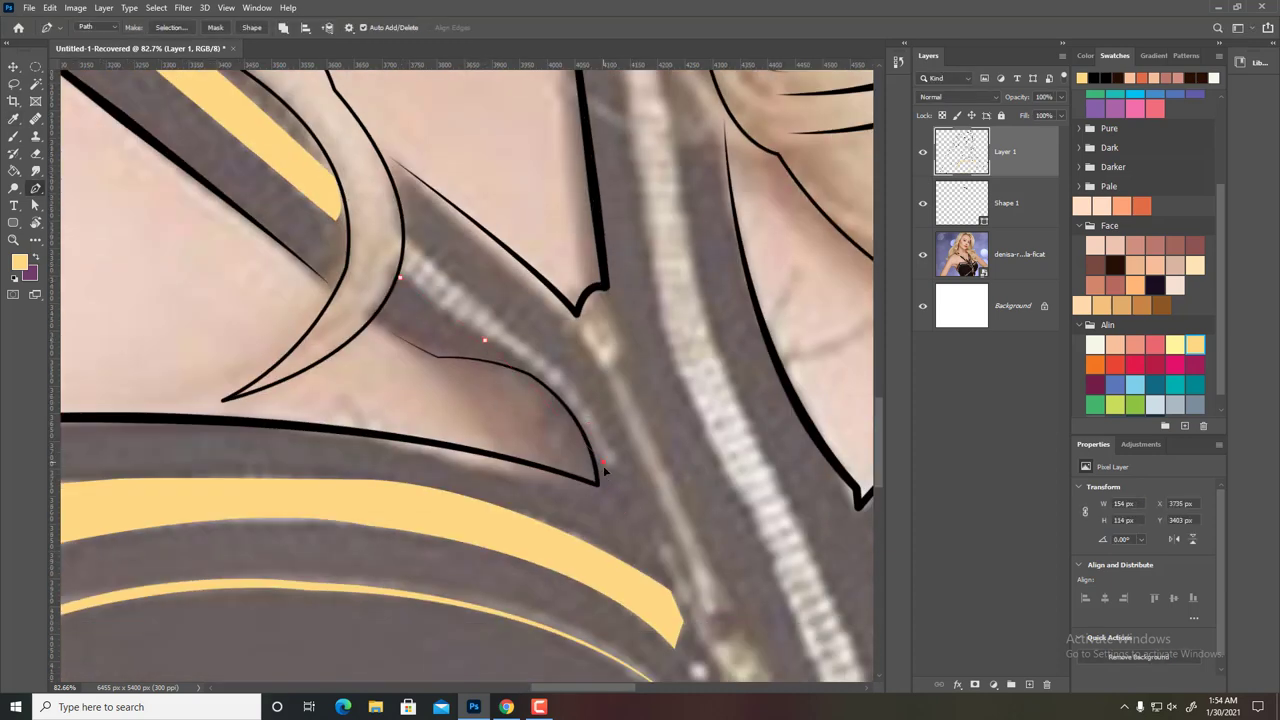
scroll(428, 262, up, 3)
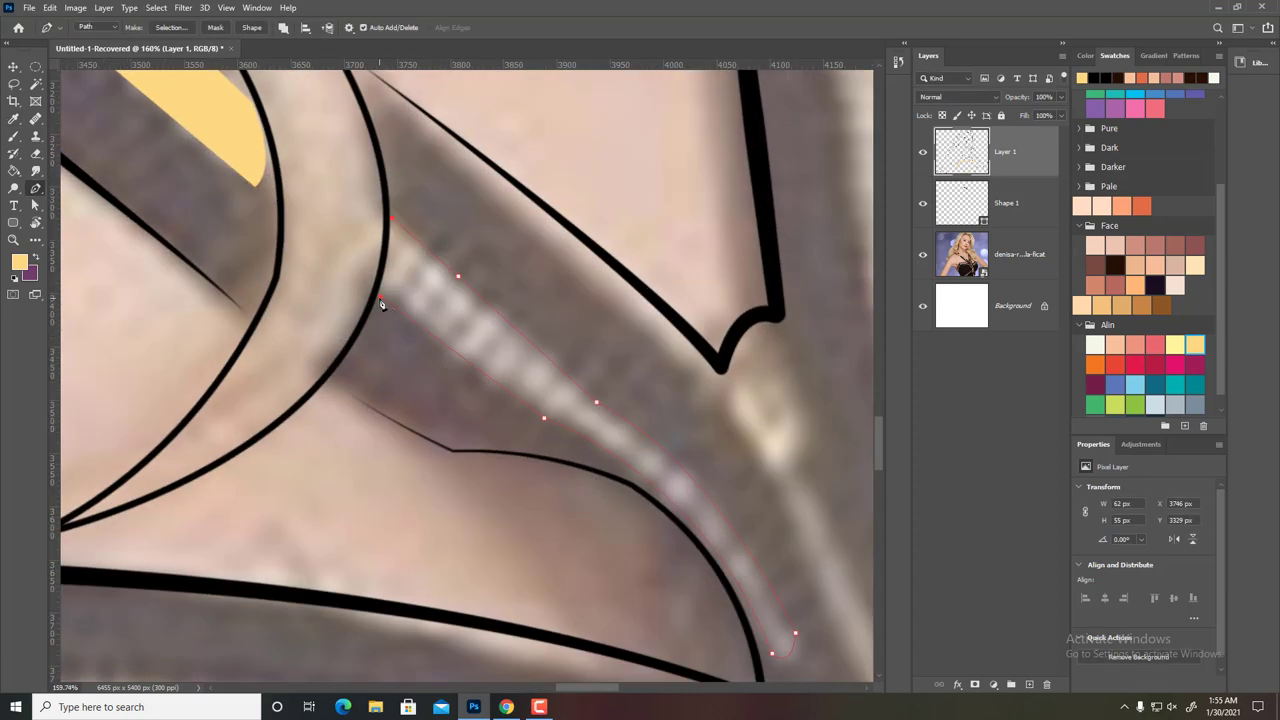
right_click(490, 303)
click(617, 320)
scroll(617, 320, down, 5)
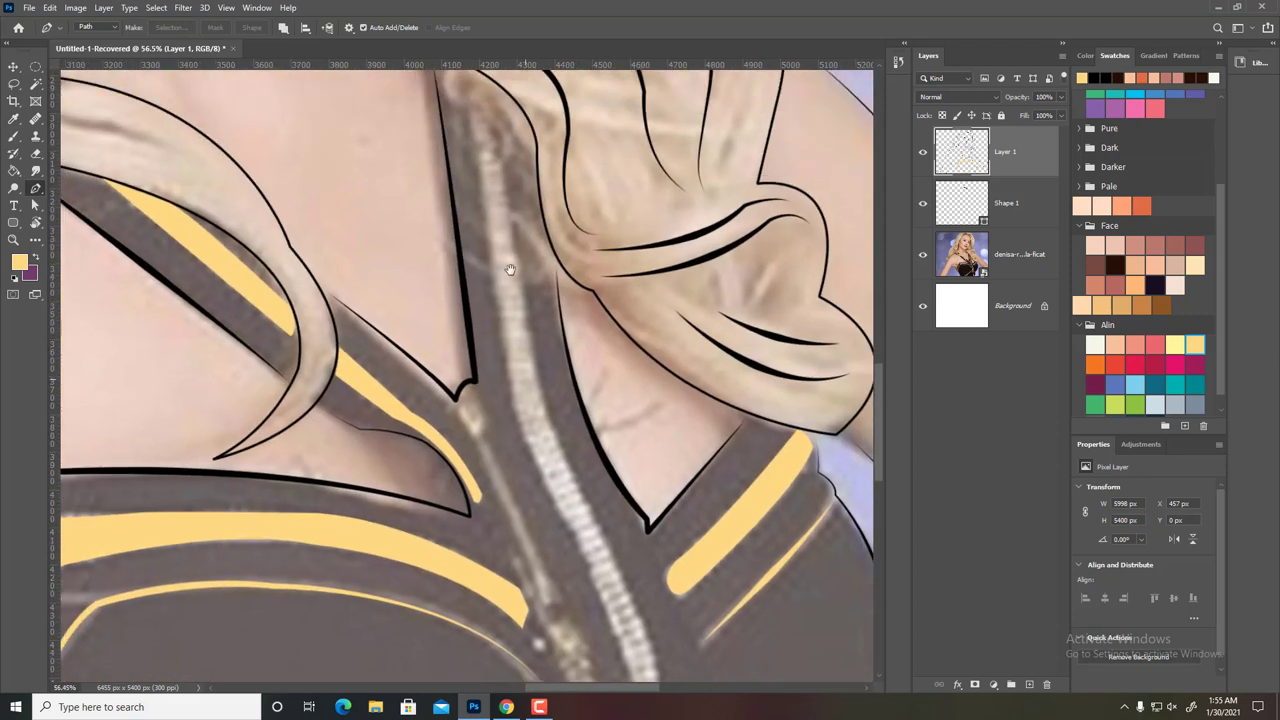
- Trace a curved path down the zipper seam, fill it, and delete the path
click(478, 133)
click(501, 288)
click(503, 333)
scroll(593, 537, down, 5)
drag(566, 320, 565, 375)
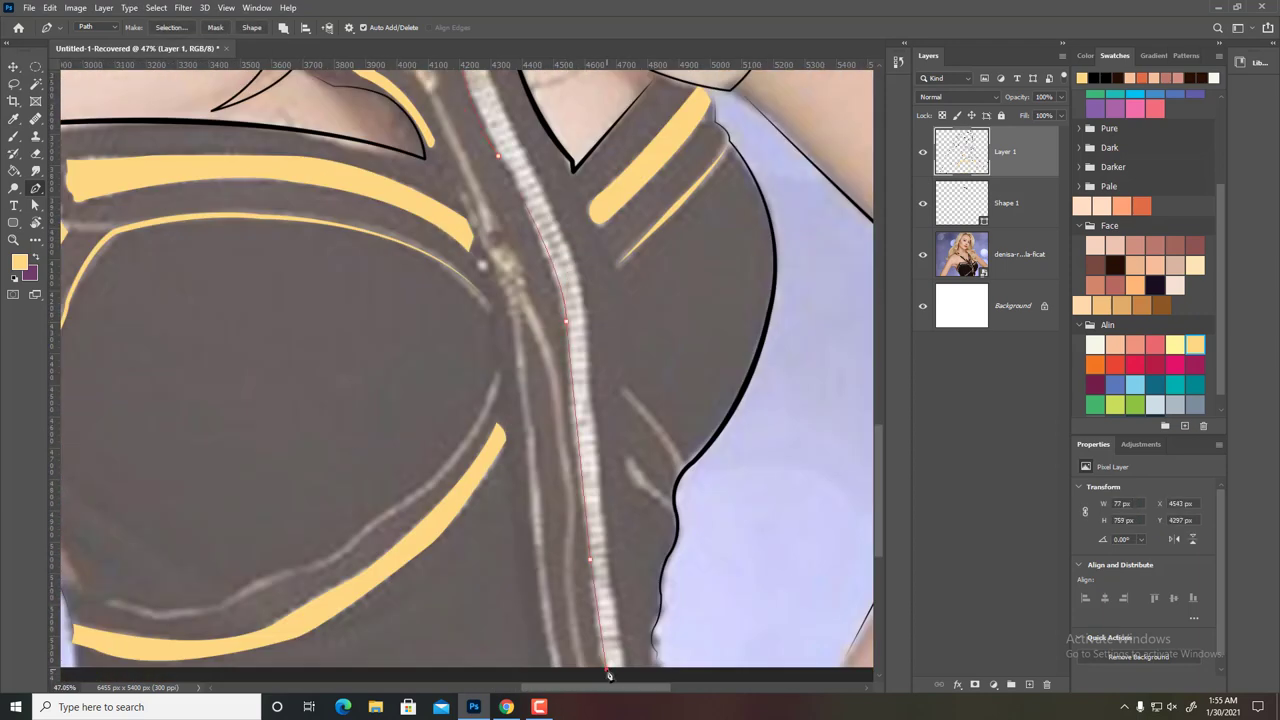
scroll(573, 251, up, 3)
scroll(573, 251, up, 1)
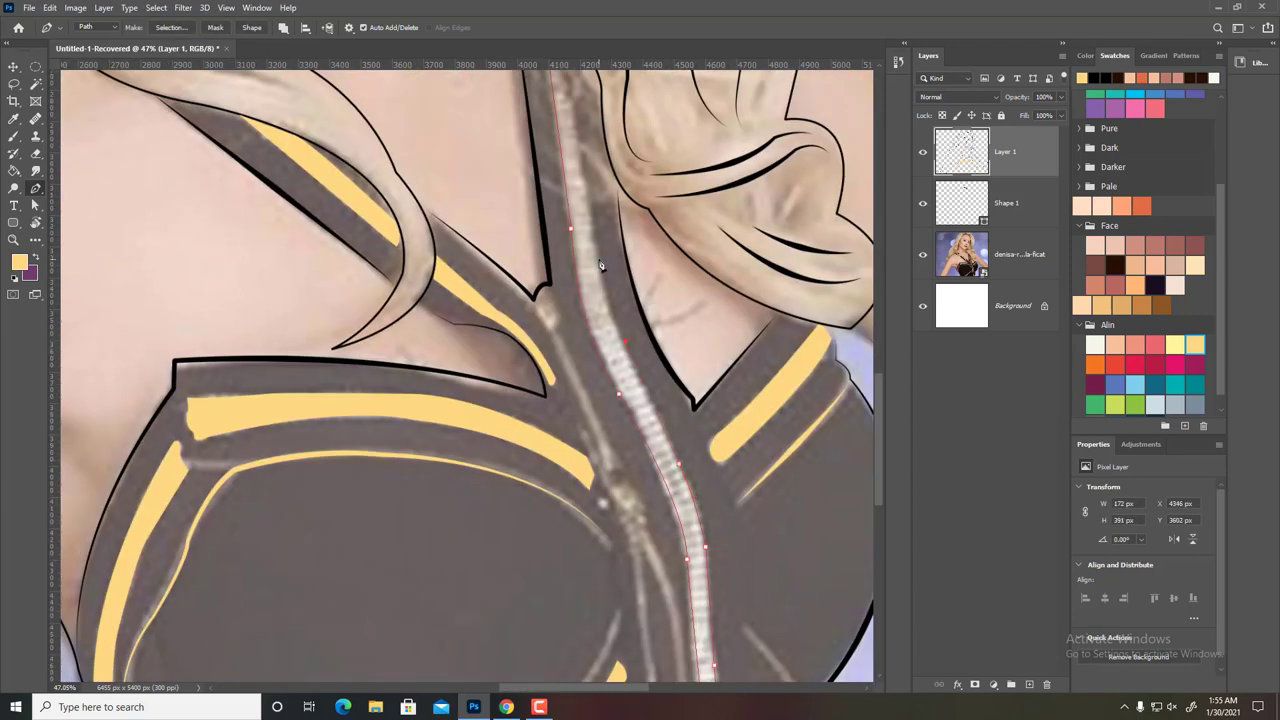
scroll(600, 270, up, 3)
right_click(624, 322)
right_click(628, 120)
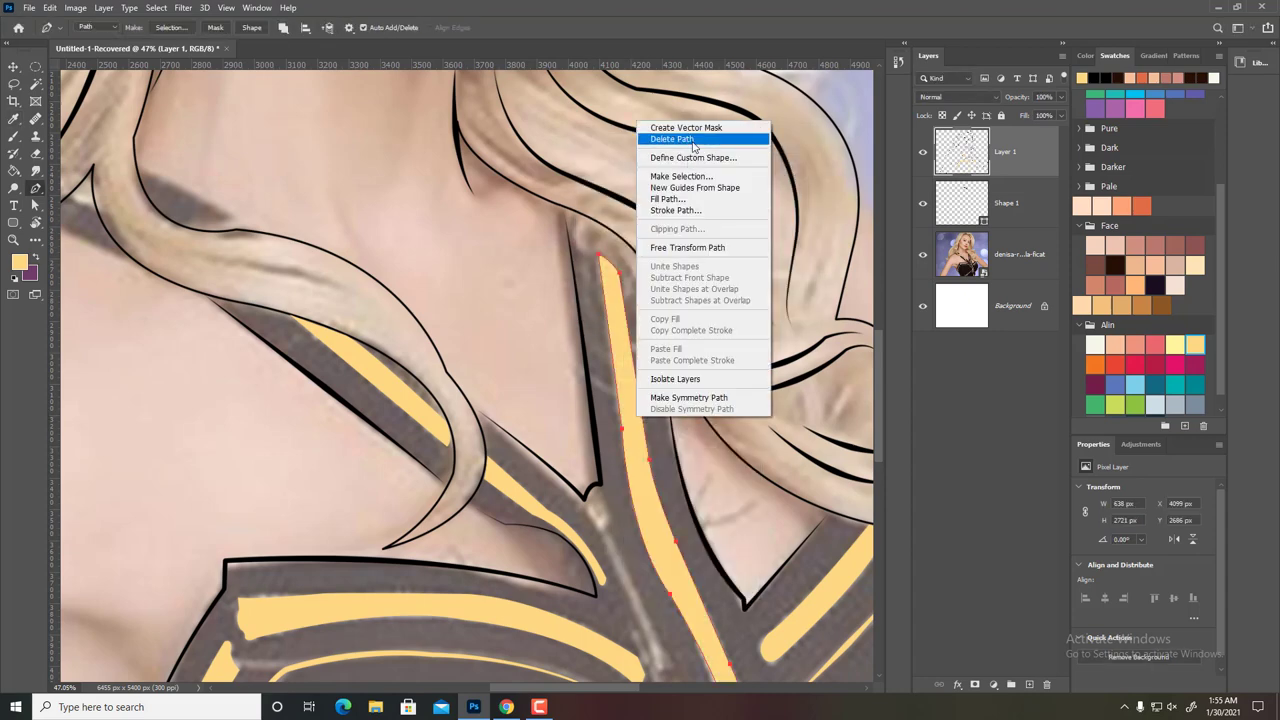
click(662, 209)
- Draw and close a small path at the zipper pull
click(661, 140)
scroll(592, 416, up, 2)
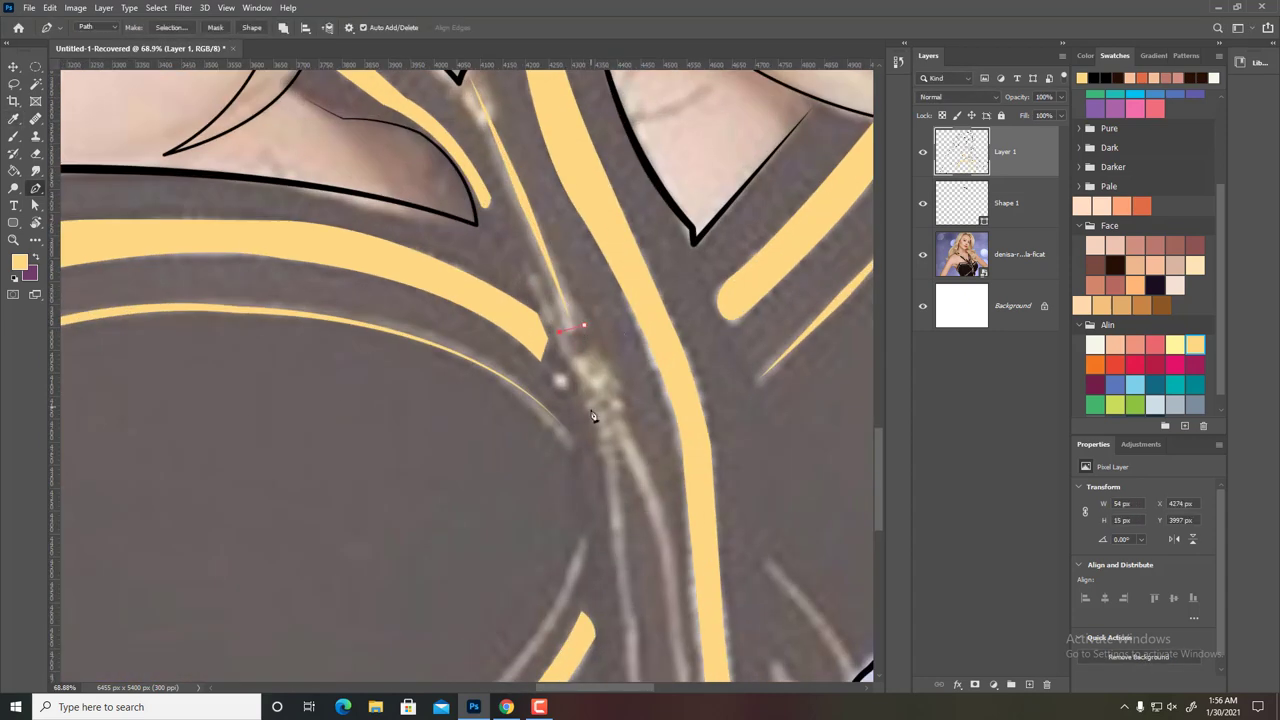
right_click(603, 353)
click(650, 440)
- Confirm the zipper-pull fill and delete the leftover path
key(Return)
scroll(660, 377, down, 3)
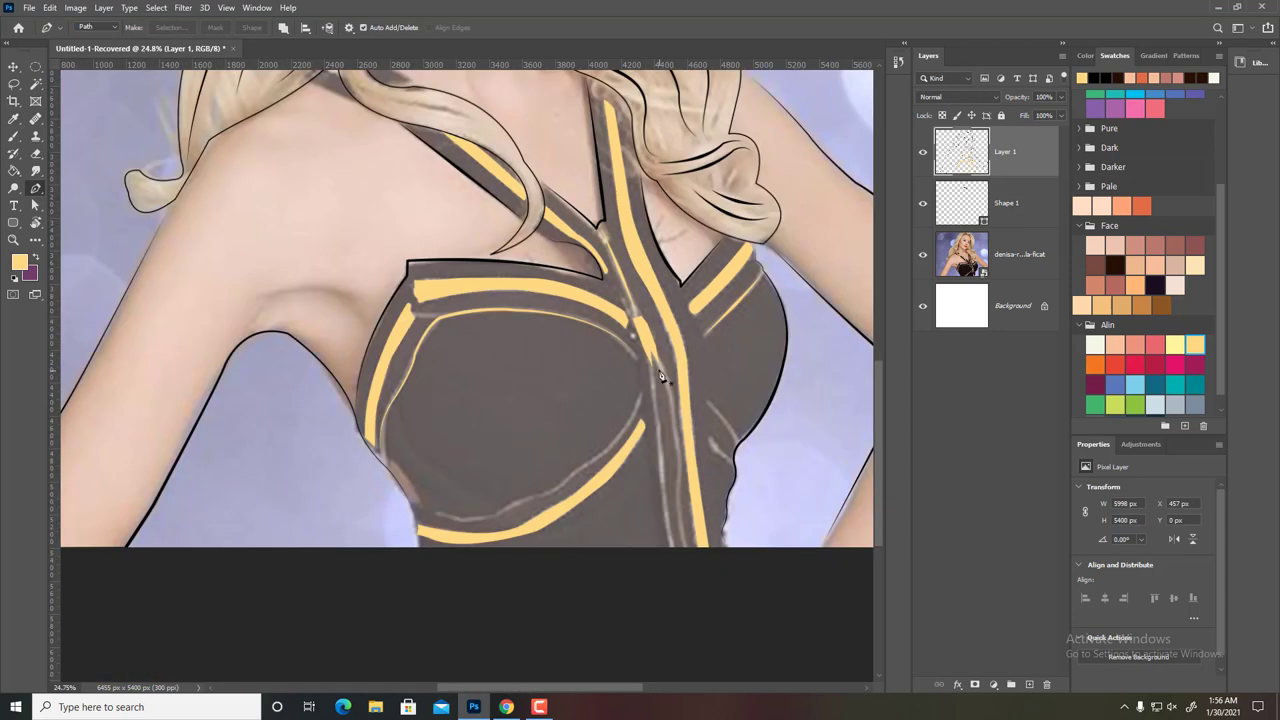
right_click(695, 562)
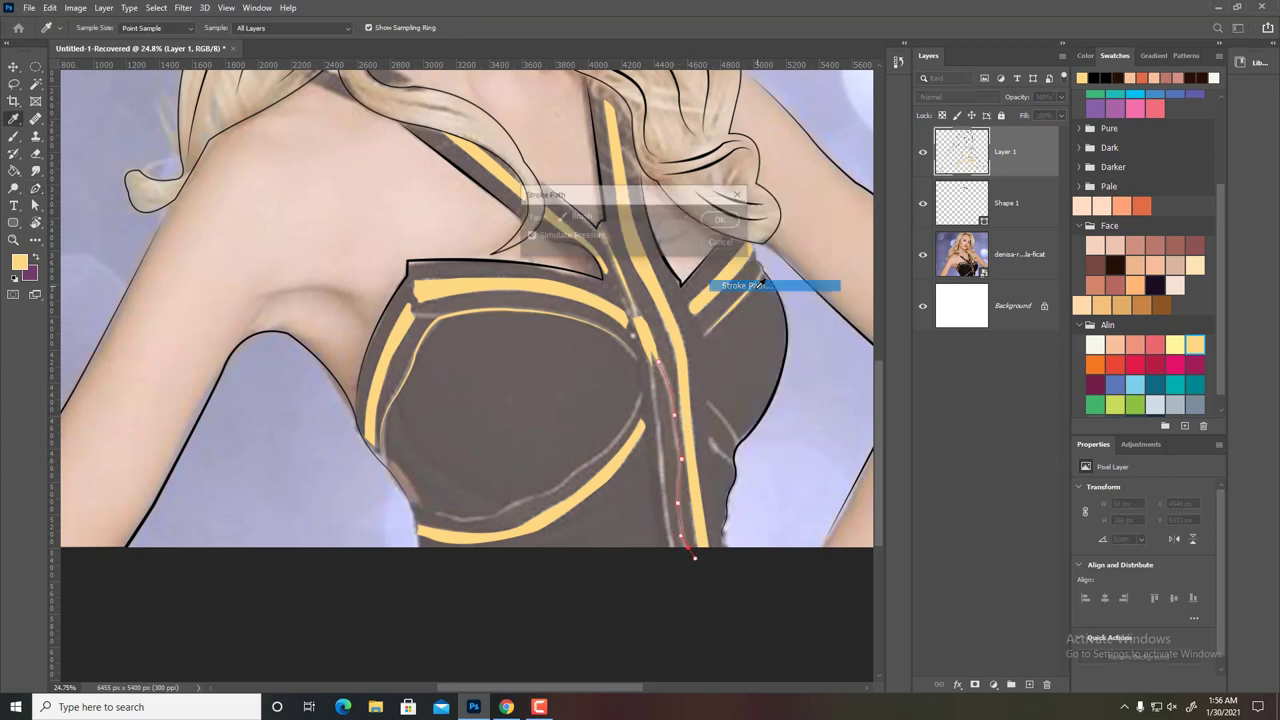
click(730, 286)
right_click(738, 198)
right_click(701, 113)
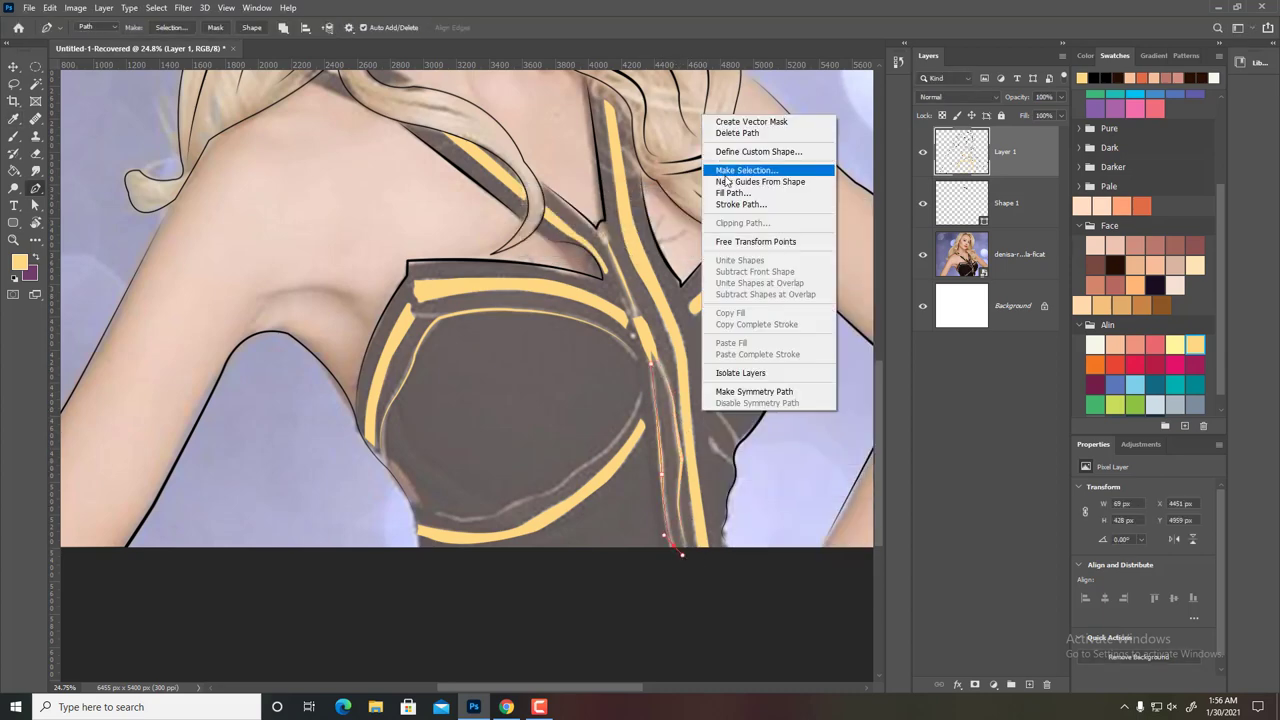
right_click(731, 369)
key(Escape)
- Delete the next used path and dismiss the path menu
right_click(734, 392)
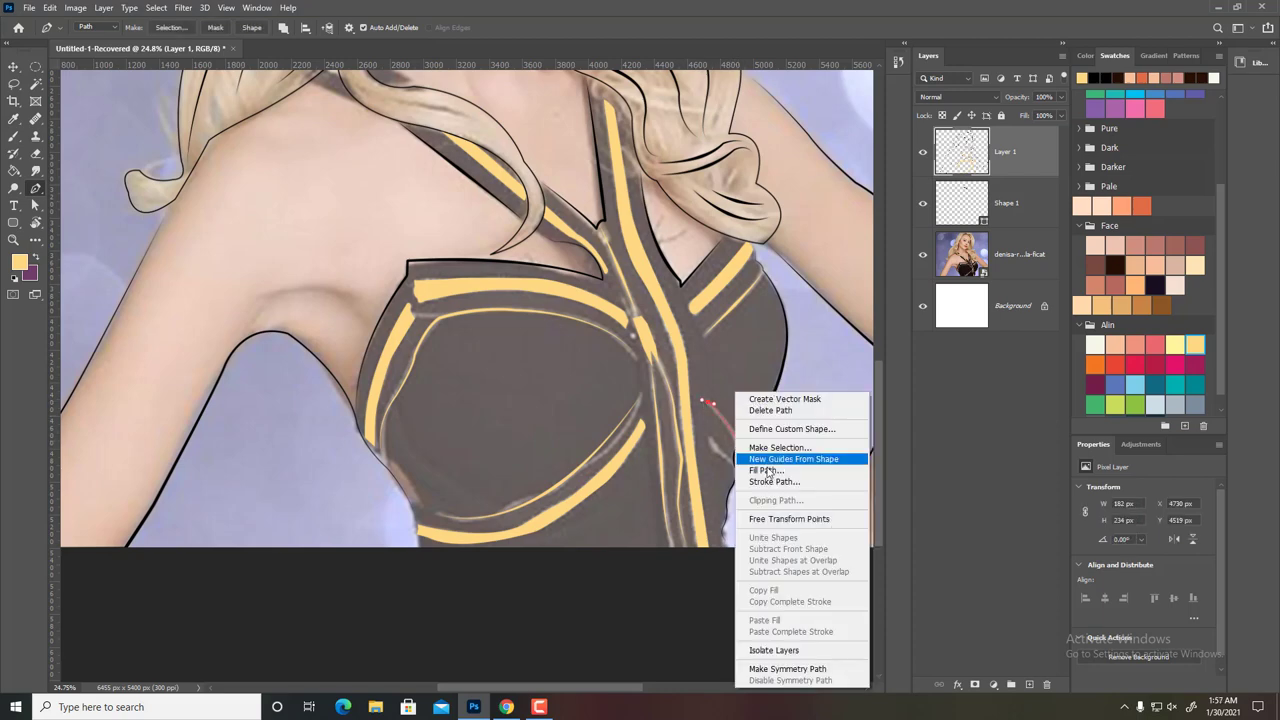
right_click(738, 104)
click(731, 465)
right_click(731, 460)
key(Escape)
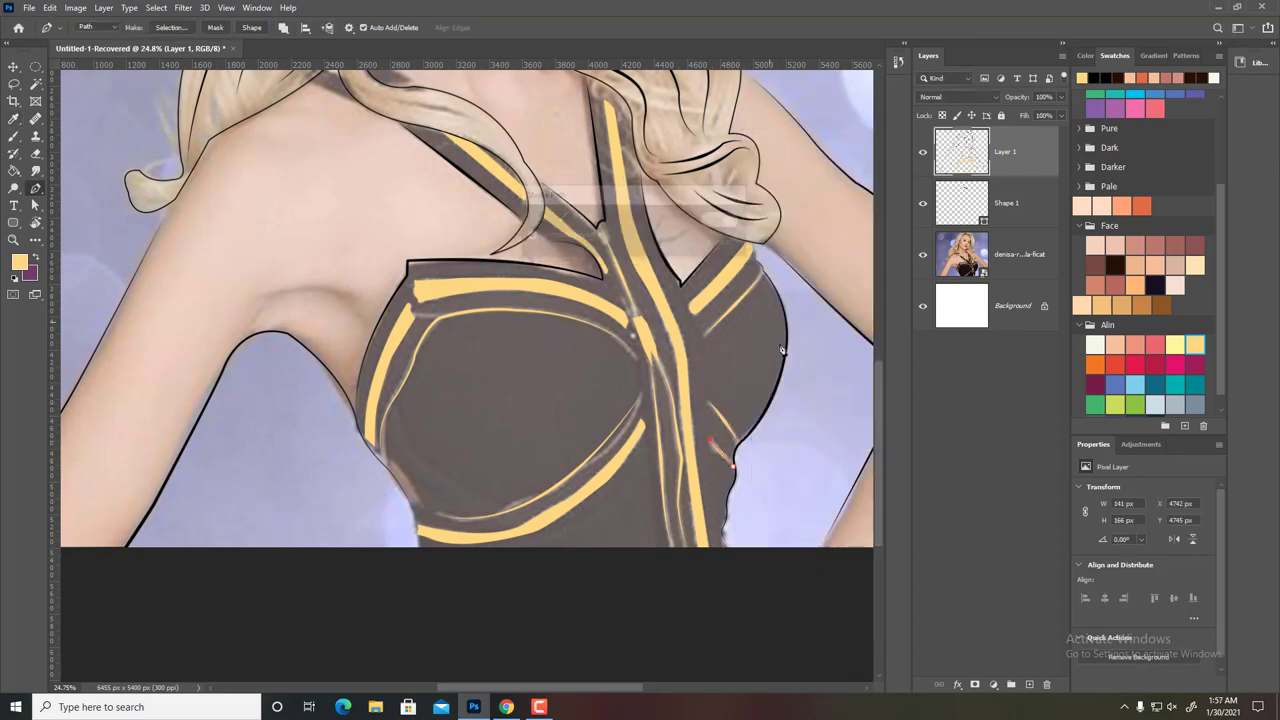
scroll(723, 457, down, 3)
scroll(392, 390, up, 5)
scroll(392, 390, up, 2)
- Fill the neck path and delete it afterwards
right_click(408, 390)
key(Escape)
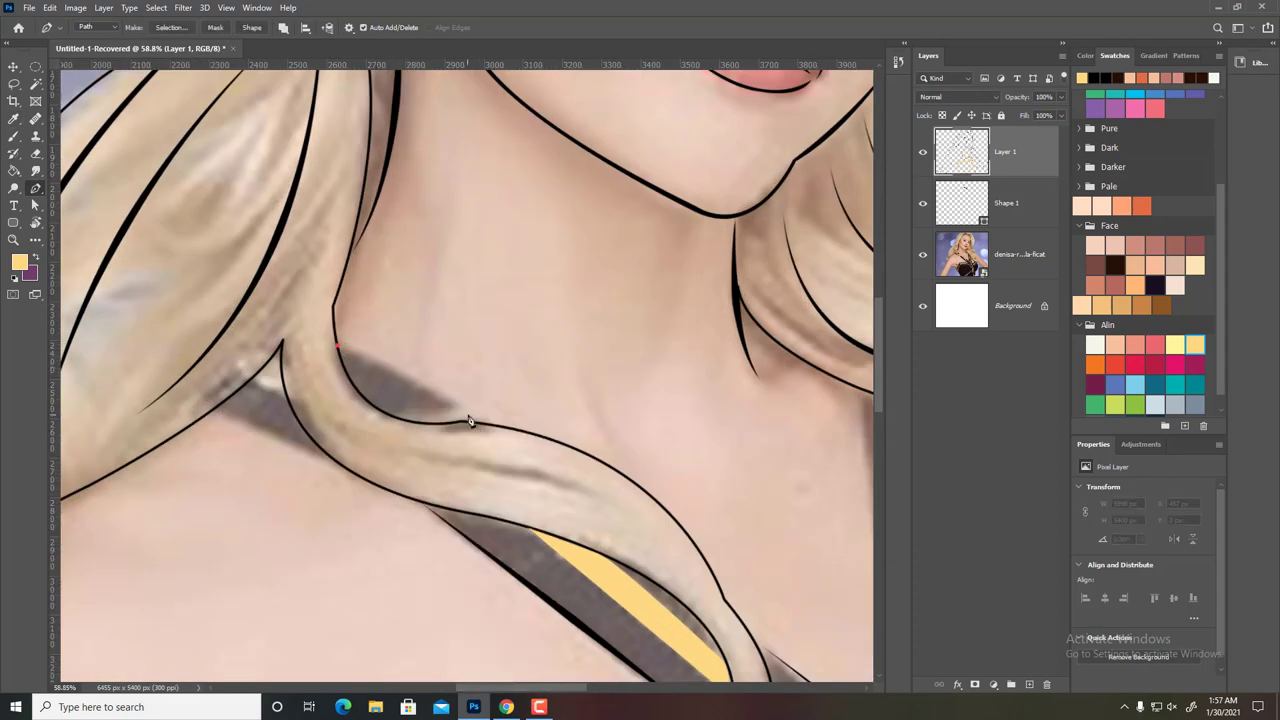
right_click(478, 352)
click(510, 391)
key(Escape)
key(Escape)
right_click(478, 352)
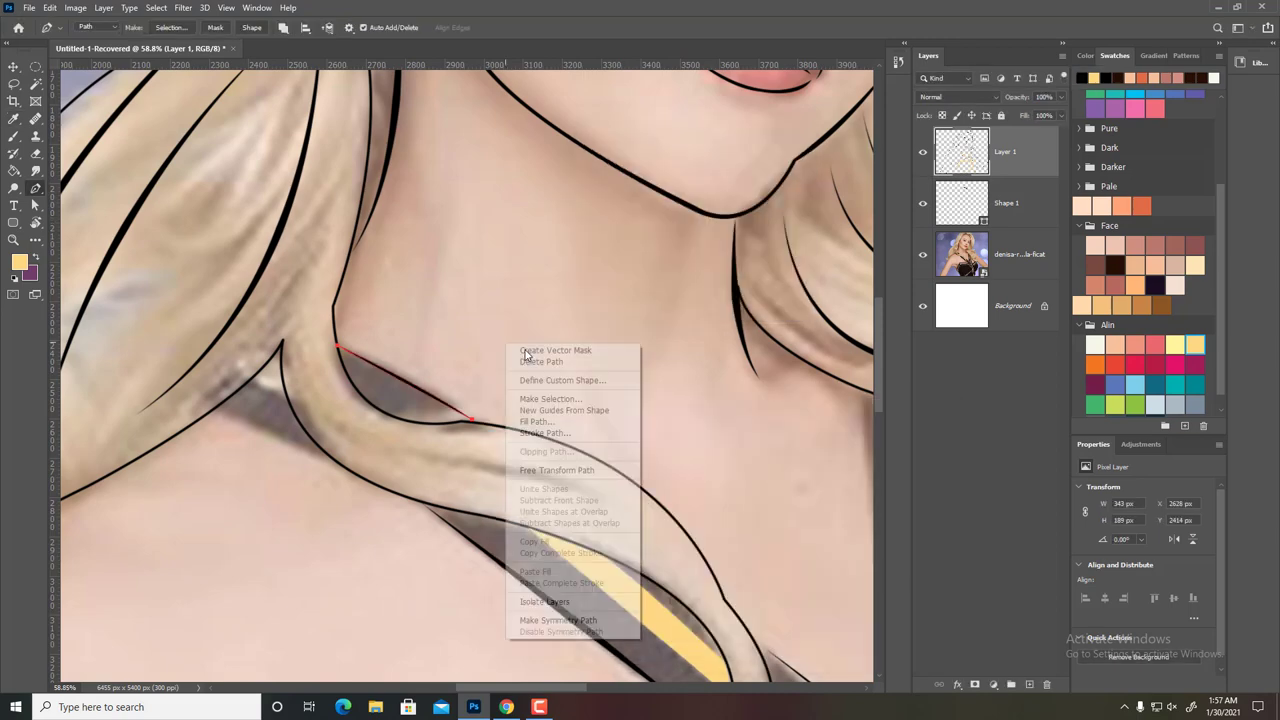
click(215, 408)
- Fill another small touch-up path near the neck
right_click(274, 472)
click(343, 243)
key(Return)
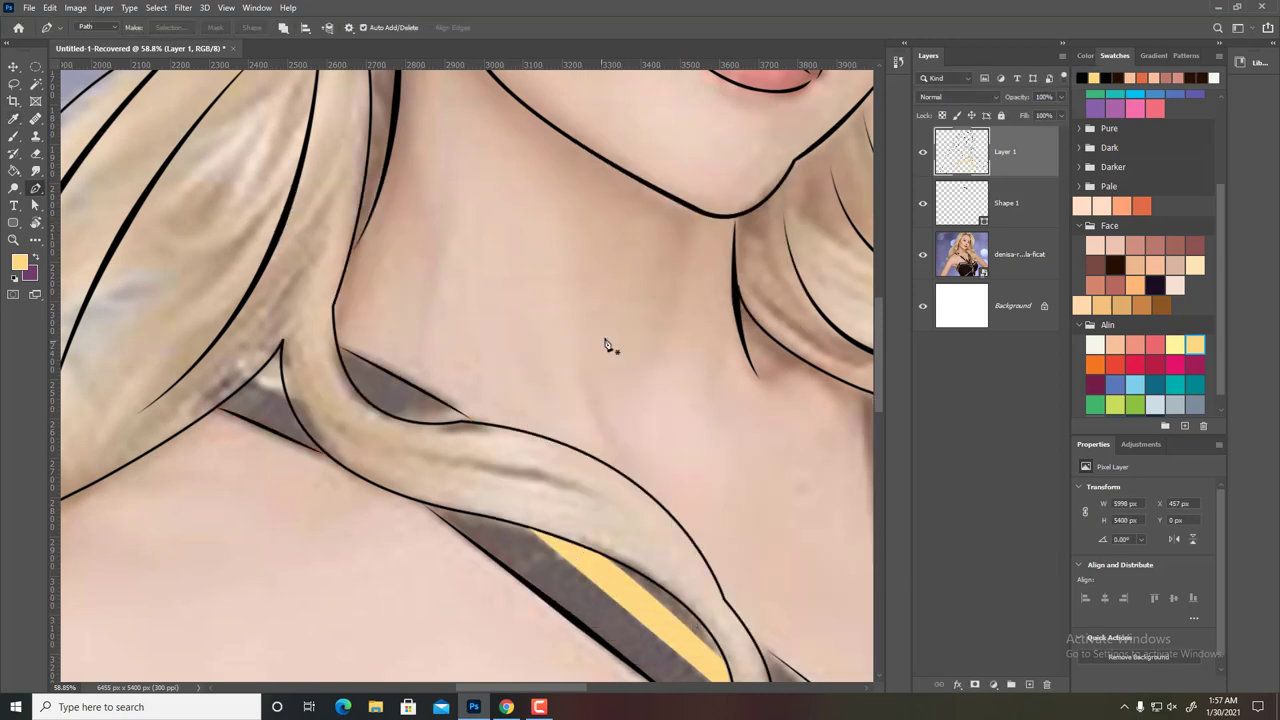
scroll(557, 386, up, 5)
- Stroke a small curve along the hair beside the face
click(424, 415)
drag(482, 400, 513, 357)
right_click(568, 446)
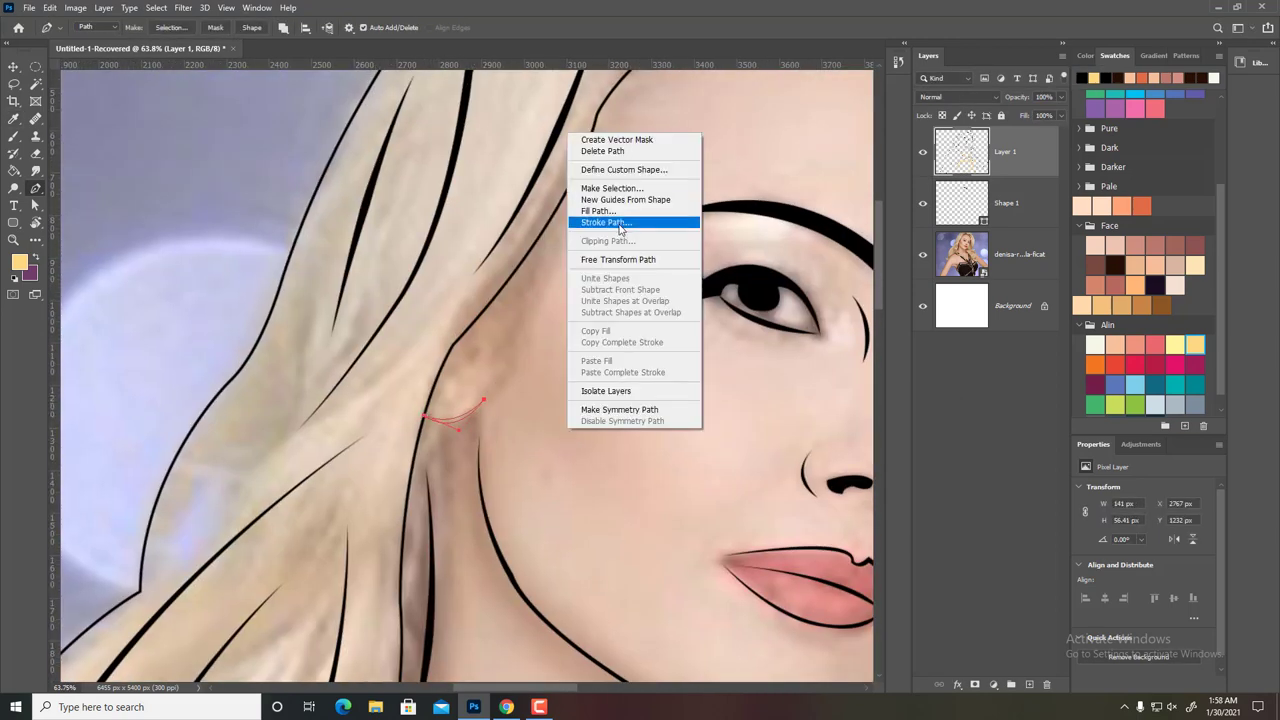
click(622, 230)
key(Return)
scroll(614, 348, down, 5)
- Hide the reference photo, add a new layer and paint a first dark stroke on the chest
scroll(614, 348, down, 2)
click(923, 256)
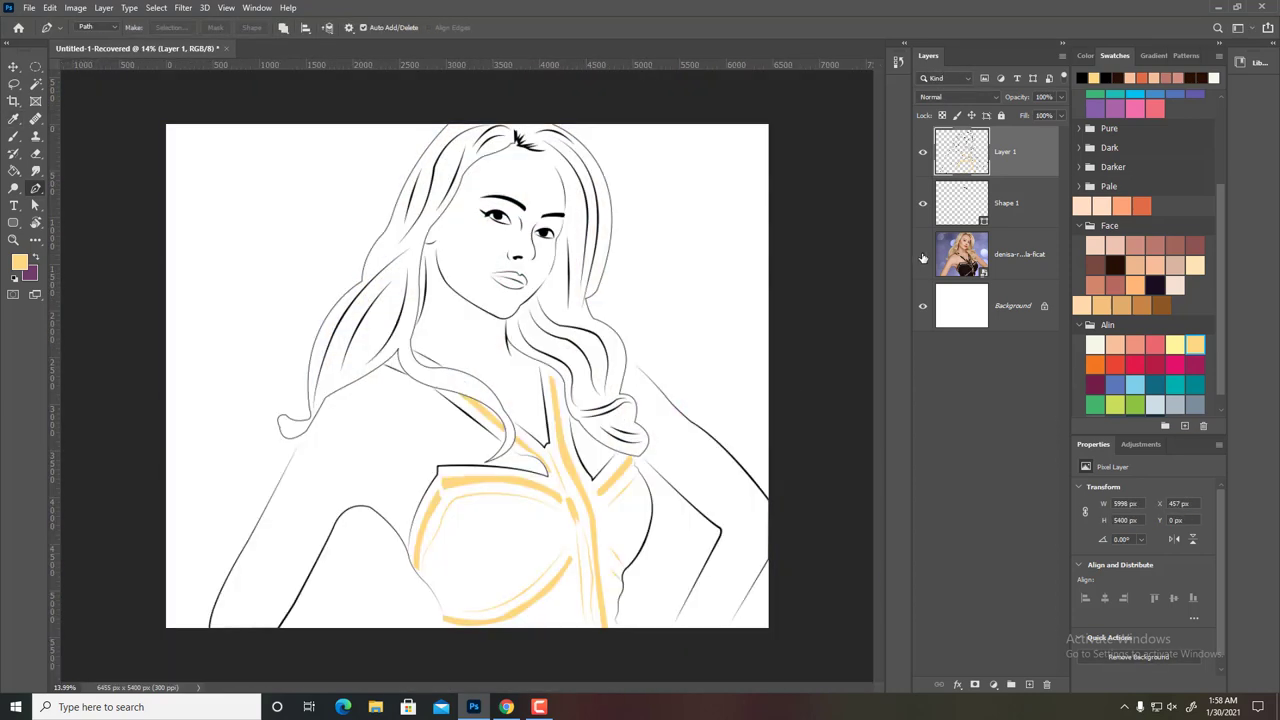
click(1155, 285)
key(b)
click(1029, 684)
drag(530, 529, 512, 566)
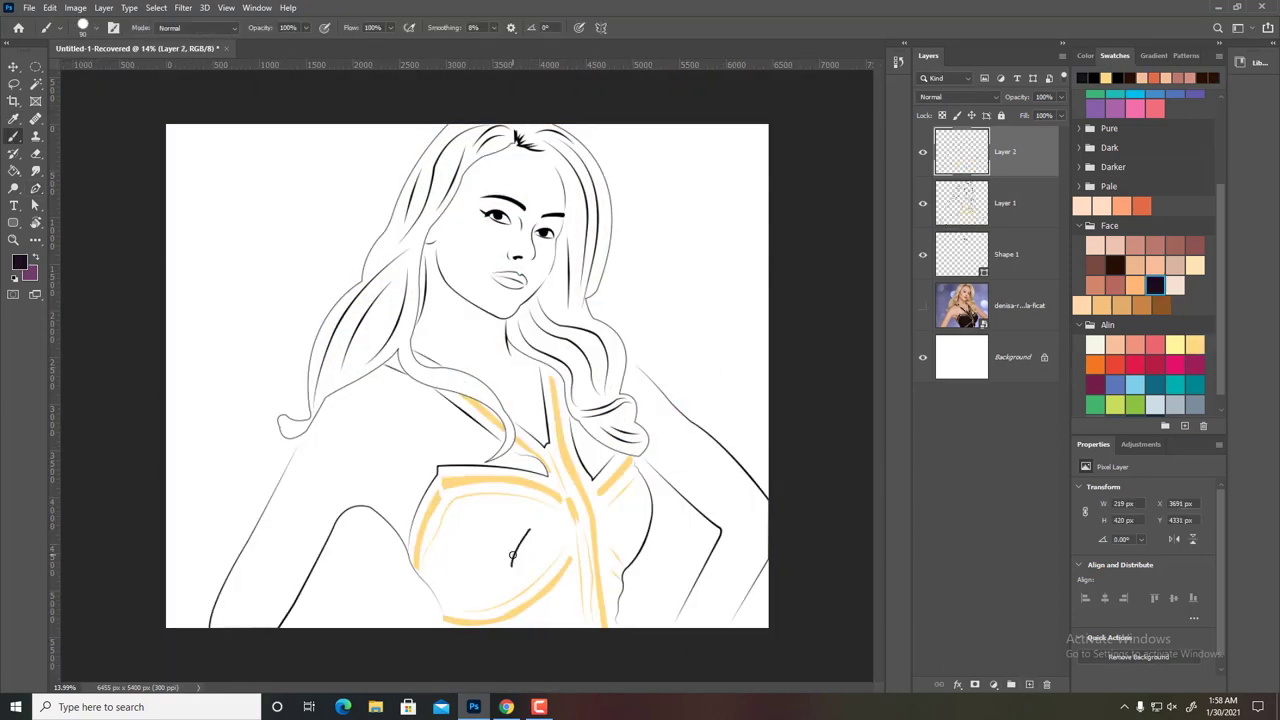
- Move the new layer below Shape 1 and paint dark strokes over both sides of the dress
scroll(512, 556, up, 7)
drag(430, 290, 320, 515)
key(ctrl+bracketleft)
key(ctrl+bracketleft)
mouse_move(370, 262)
mouse_down()
mouse_move(440, 415)
mouse_move(400, 560)
mouse_up()
scroll(400, 560, down, 3)
scroll(663, 457, down, 2)
drag(663, 457, 775, 230)
- Fill the dress torso dark plum and paint along the dress edges with a different brush preset
scroll(760, 328, up, 3)
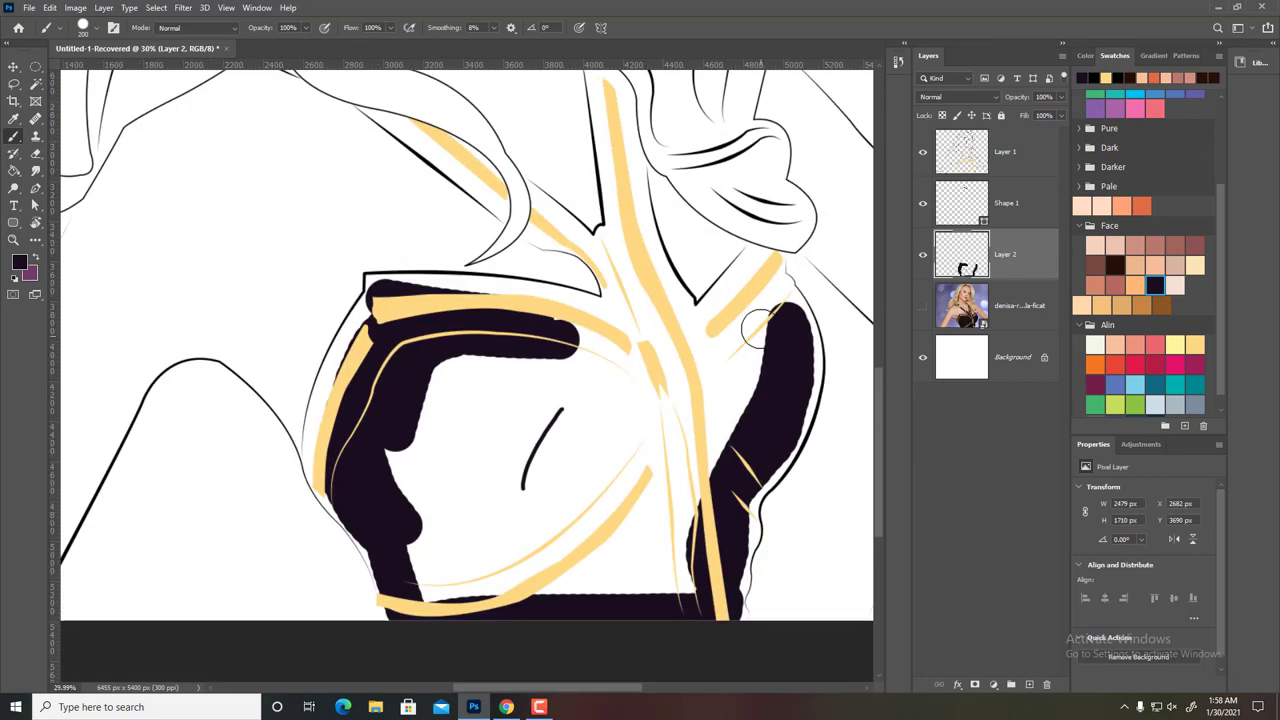
mouse_move(759, 328)
mouse_down()
mouse_move(540, 330)
mouse_move(480, 400)
mouse_move(697, 575)
mouse_move(747, 349)
mouse_move(594, 389)
mouse_move(543, 449)
mouse_up()
right_click(543, 449)
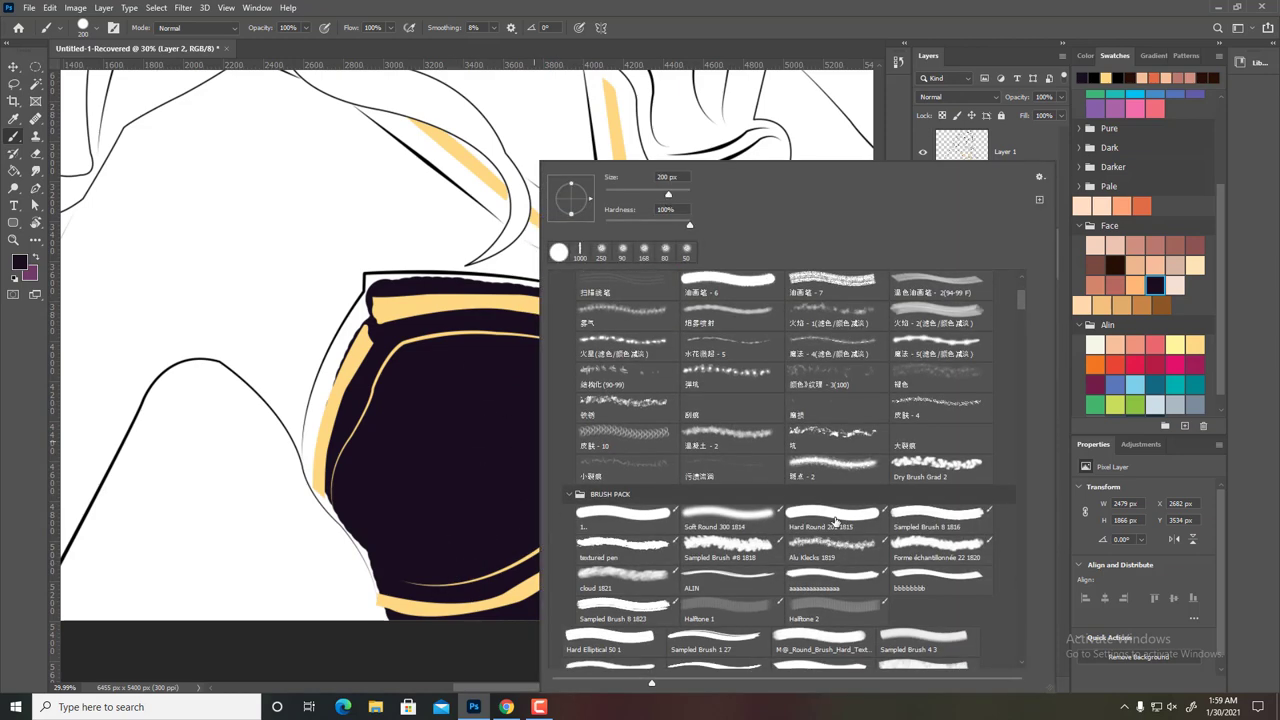
double_click(835, 515)
scroll(571, 257, up, 4)
drag(571, 257, 480, 270)
drag(400, 560, 476, 323)
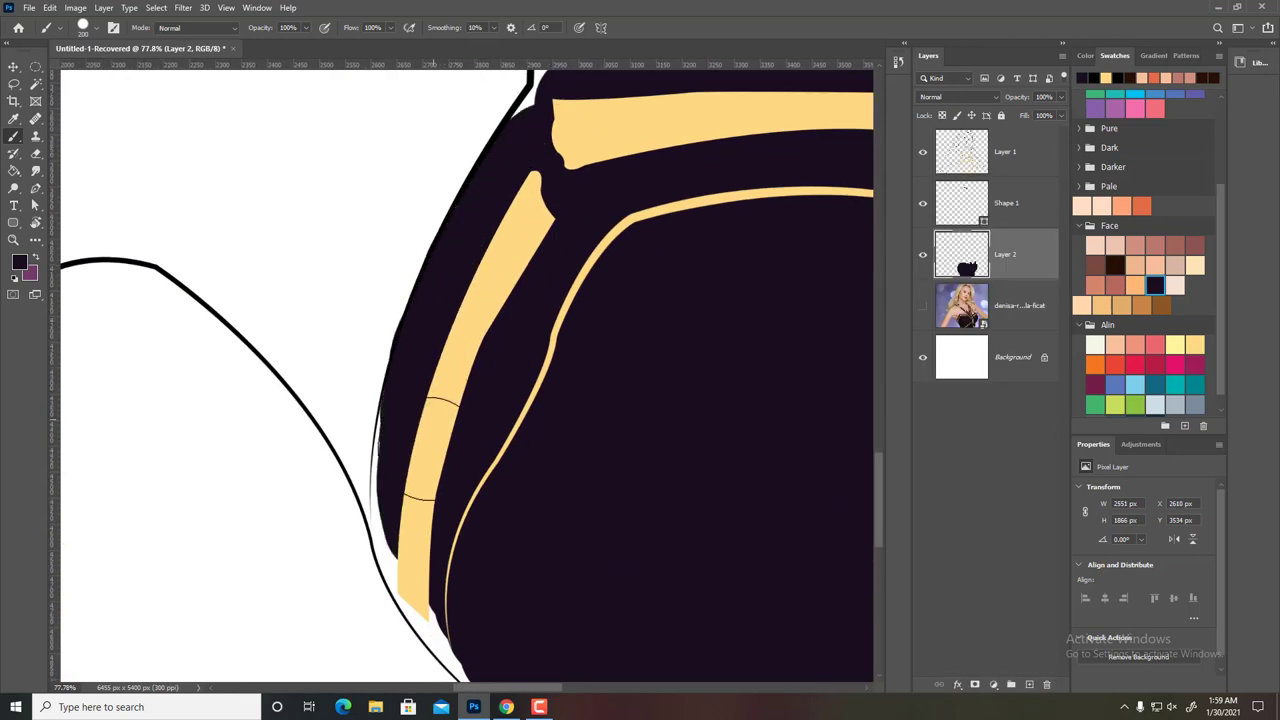
- Cover the white gaps along the lower dress outline with dark plum
scroll(480, 395, up, 1)
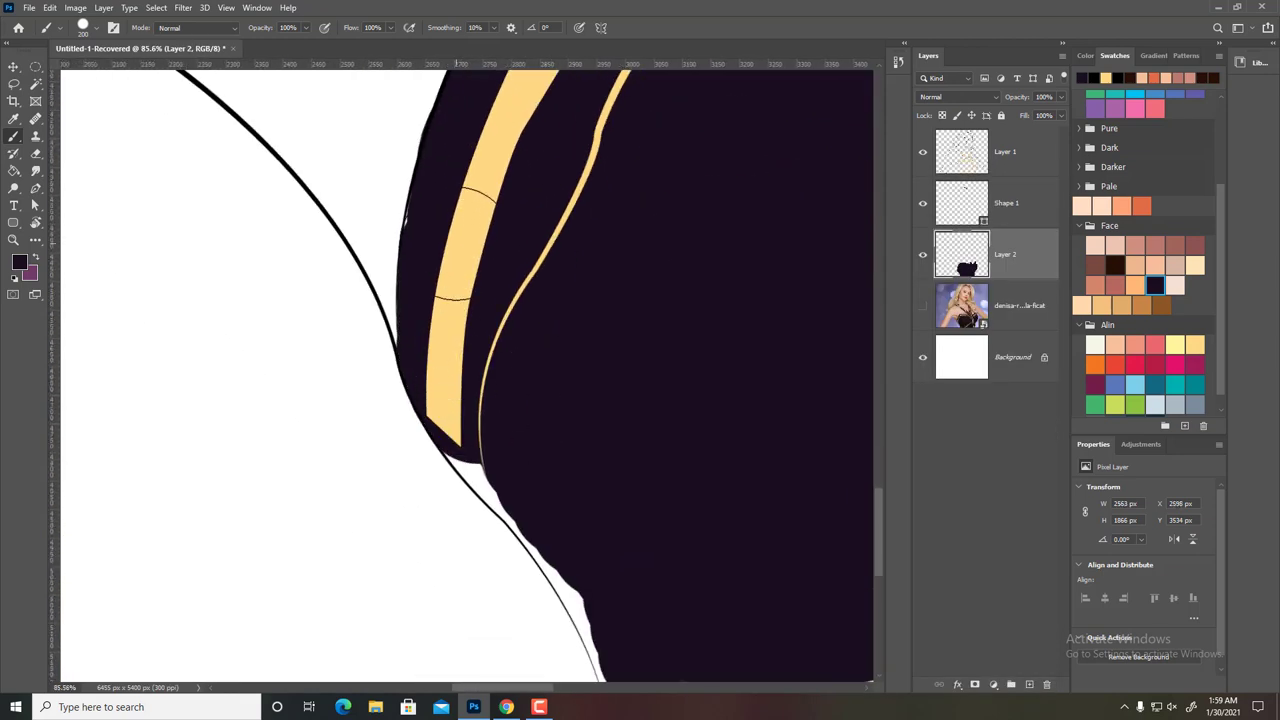
drag(518, 426, 423, 271)
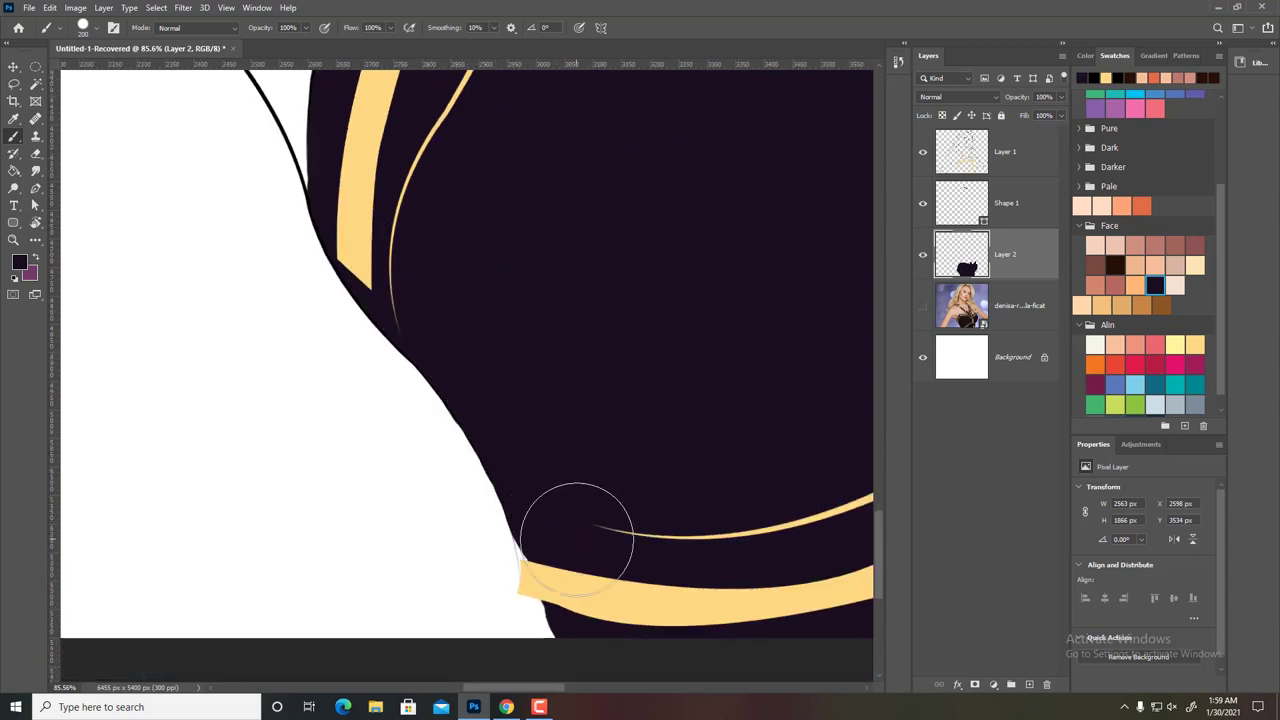
scroll(571, 614, right, 10)
drag(588, 541, 631, 329)
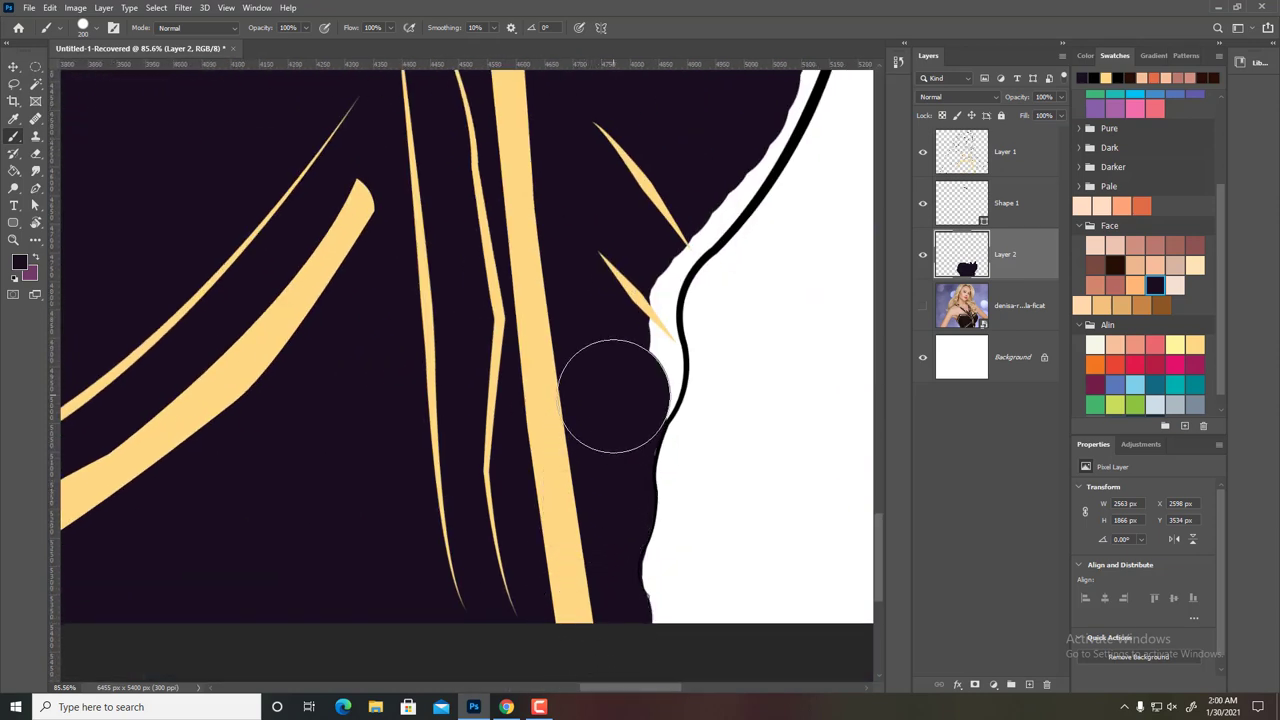
scroll(631, 329, up, 3)
mouse_move(600, 450)
mouse_down()
mouse_move(680, 355)
mouse_move(720, 390)
mouse_up()
- Paint dark plum along the dress's right edge and fill the white gaps around the collar
scroll(706, 457, up, 3)
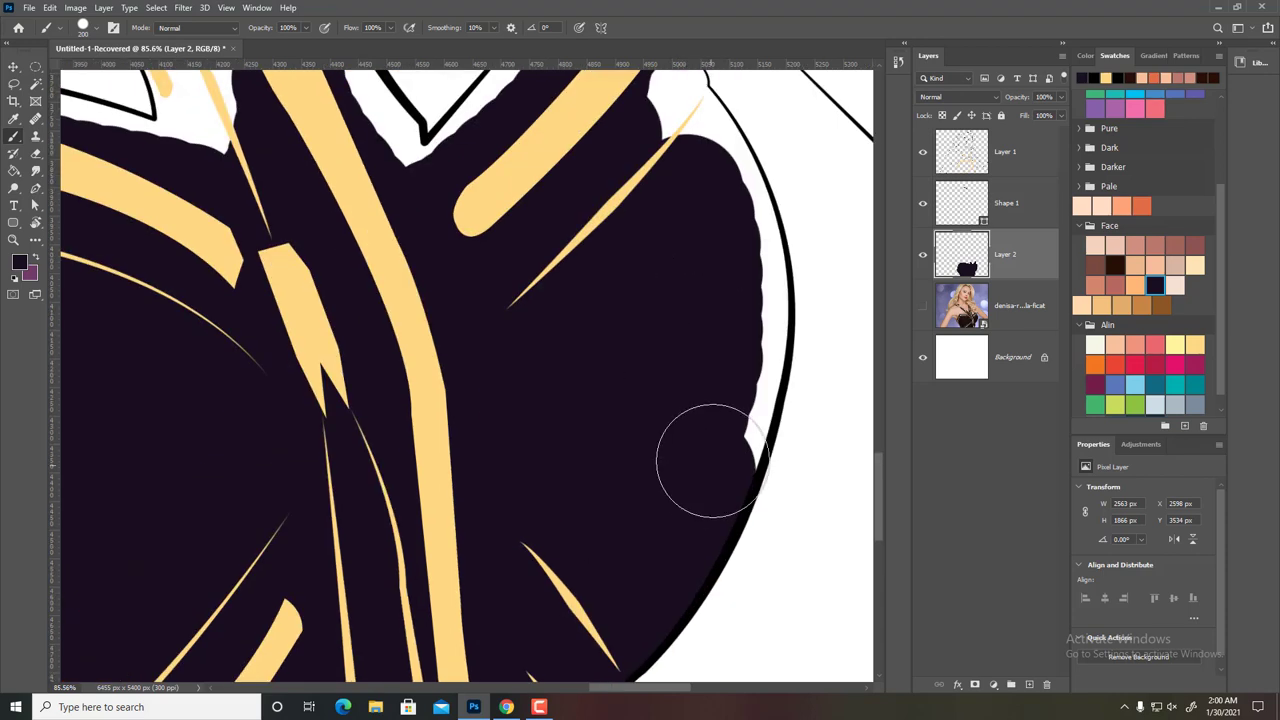
mouse_move(706, 457)
mouse_down()
mouse_move(734, 329)
mouse_move(720, 400)
mouse_move(692, 365)
mouse_up()
scroll(734, 329, up, 3)
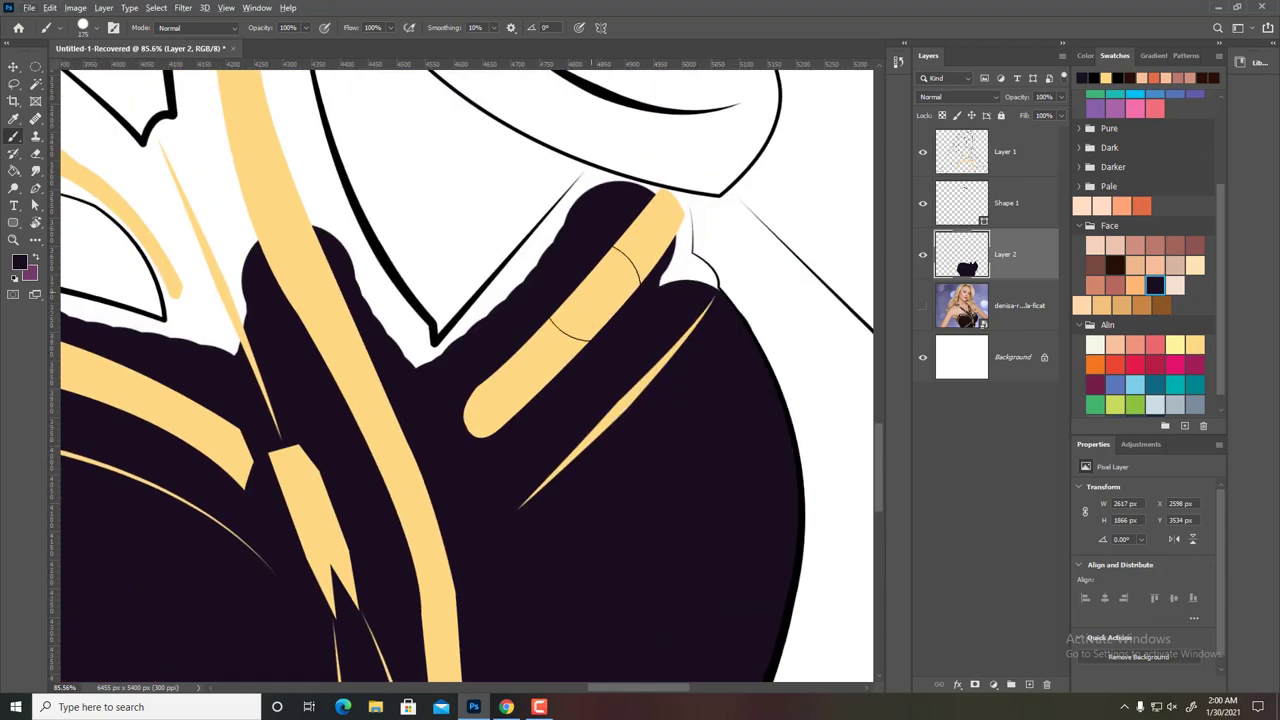
drag(595, 190, 455, 378)
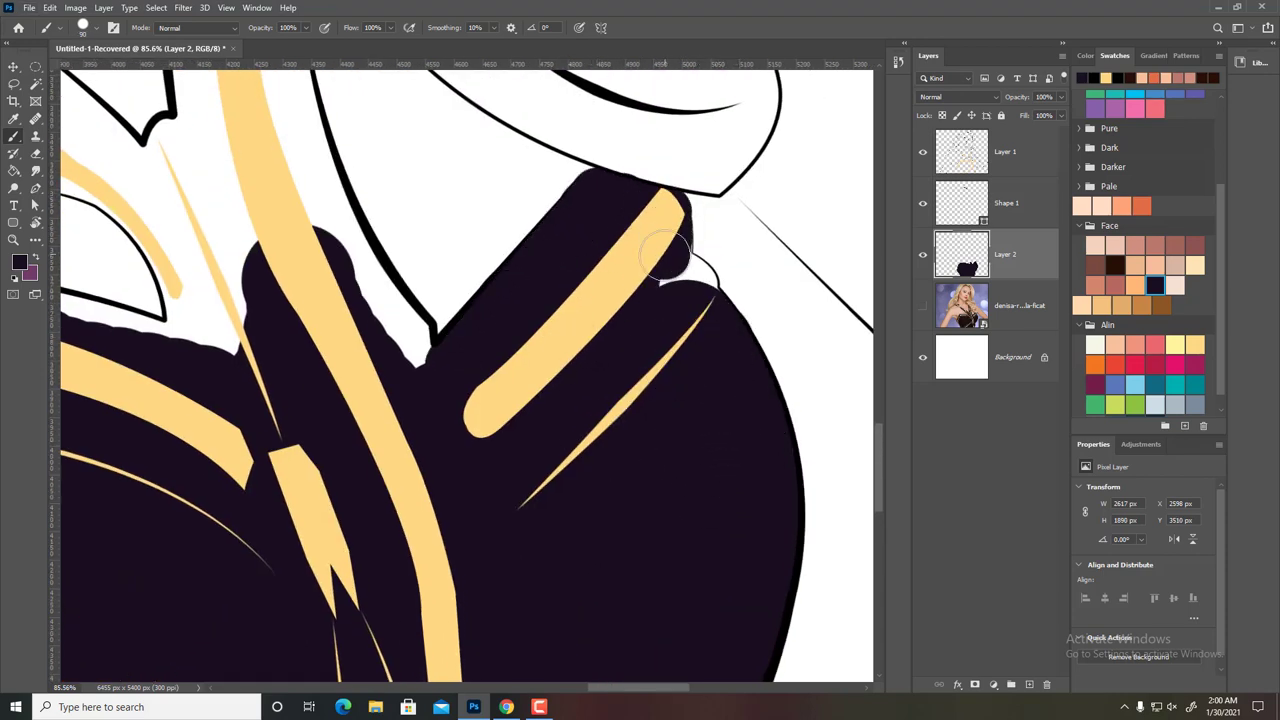
scroll(645, 342, up, 5)
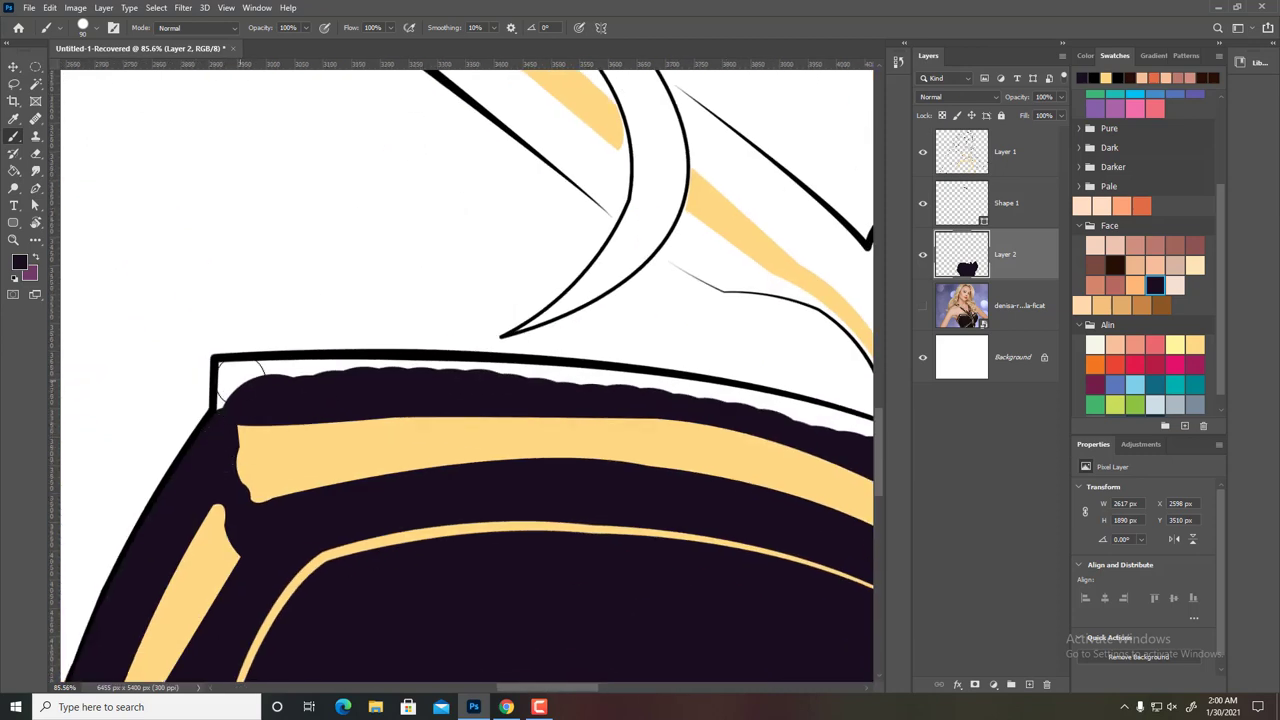
drag(230, 360, 391, 380)
scroll(385, 397, right, 3)
- Cover the white gaps between the yellow stripes with dark plum
key(e)
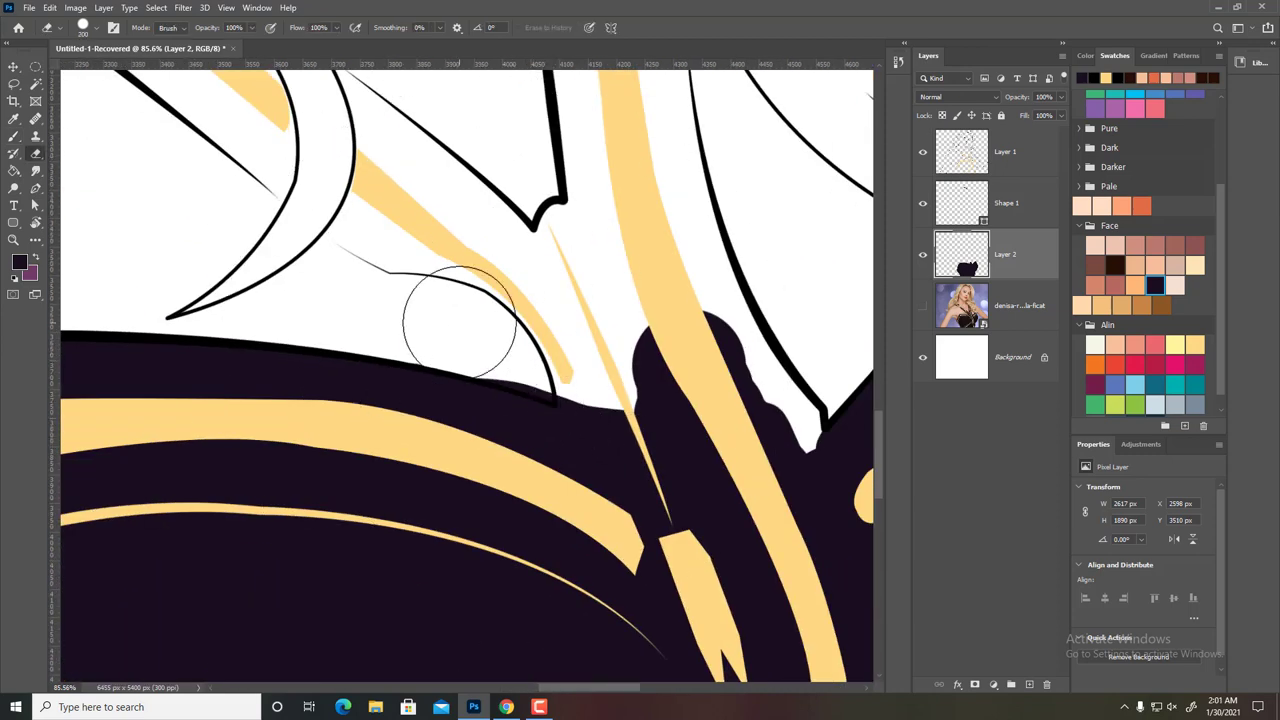
key(b)
mouse_move(555, 398)
mouse_down()
mouse_move(571, 375)
mouse_move(600, 190)
mouse_move(760, 400)
mouse_move(729, 310)
mouse_up()
scroll(729, 310, up, 5)
mouse_move(612, 630)
mouse_down()
mouse_move(552, 150)
mouse_move(680, 409)
mouse_move(657, 449)
mouse_up()
scroll(657, 449, down, 5)
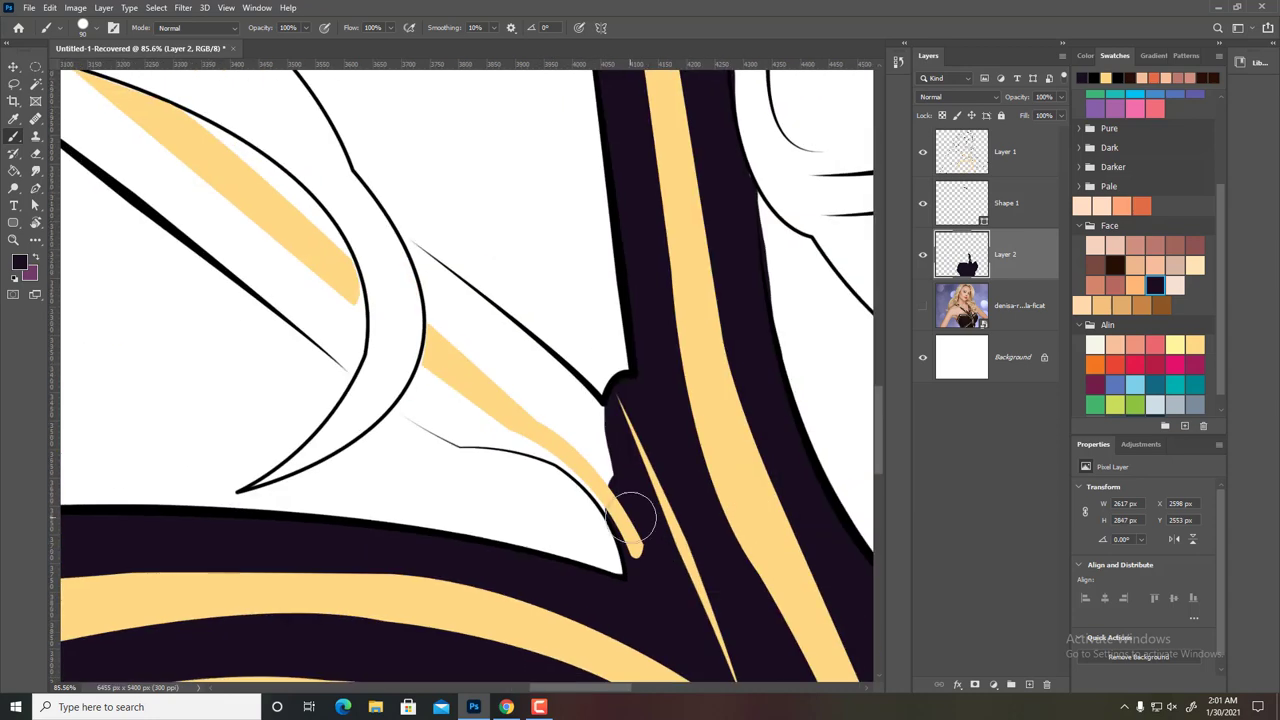
- Paint and thicken the dark plum strap along its yellow stripe
mouse_move(425, 400)
mouse_down()
mouse_move(490, 420)
mouse_move(610, 505)
mouse_up()
drag(595, 395, 415, 272)
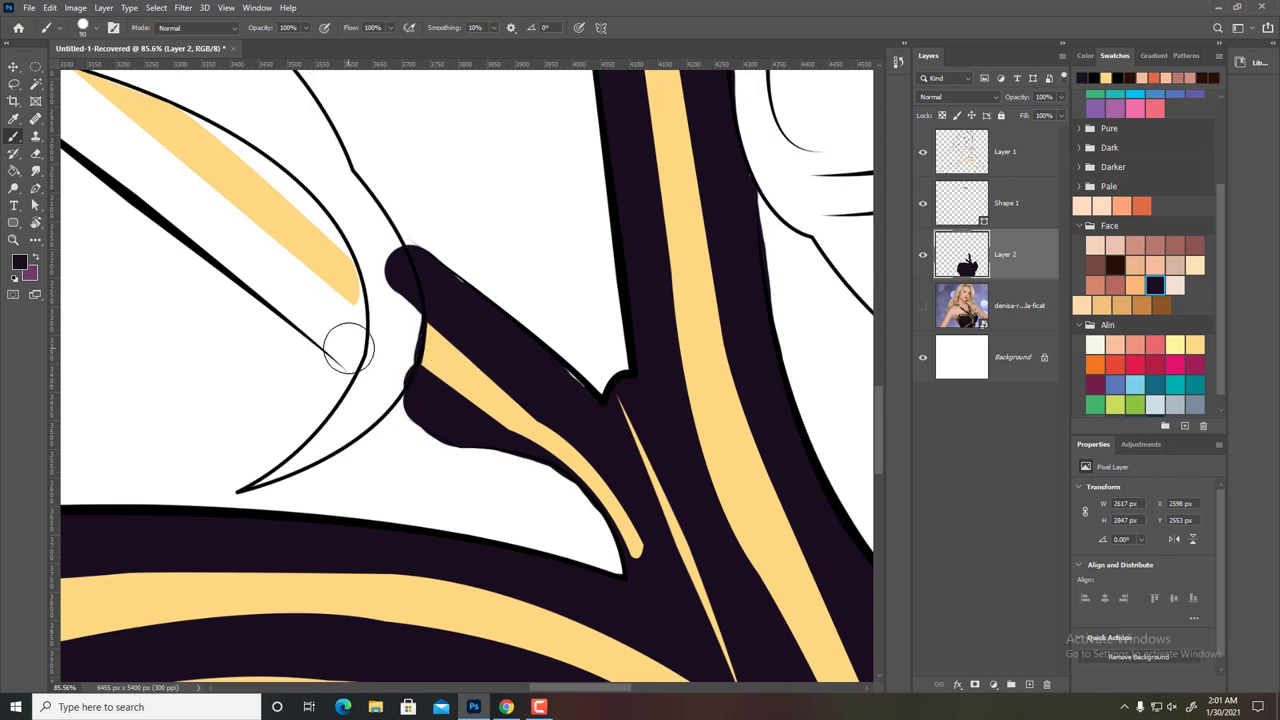
drag(348, 348, 352, 365)
mouse_move(352, 365)
mouse_down()
mouse_move(705, 565)
mouse_move(285, 215)
mouse_move(612, 465)
mouse_up()
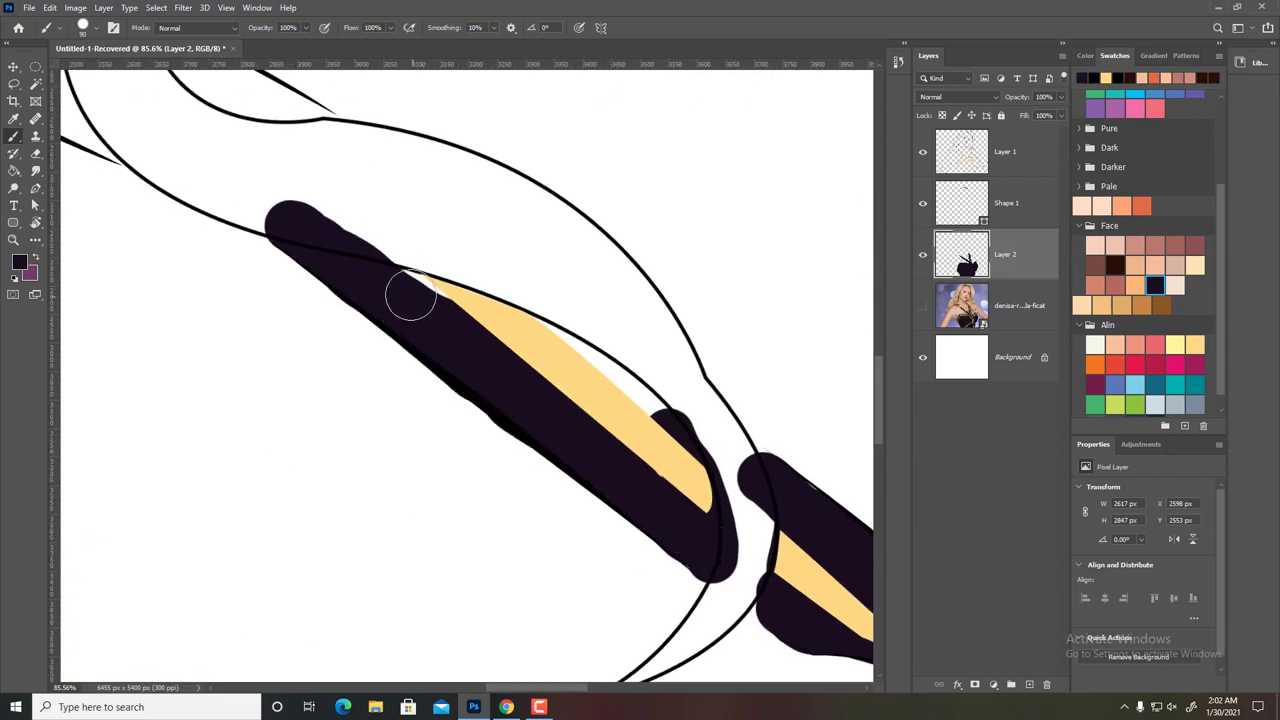
drag(411, 297, 650, 415)
- Fill the narrow strap piece and the small triangle's inner edges with dark plum
scroll(407, 265, up, 5)
scroll(407, 265, left, 5)
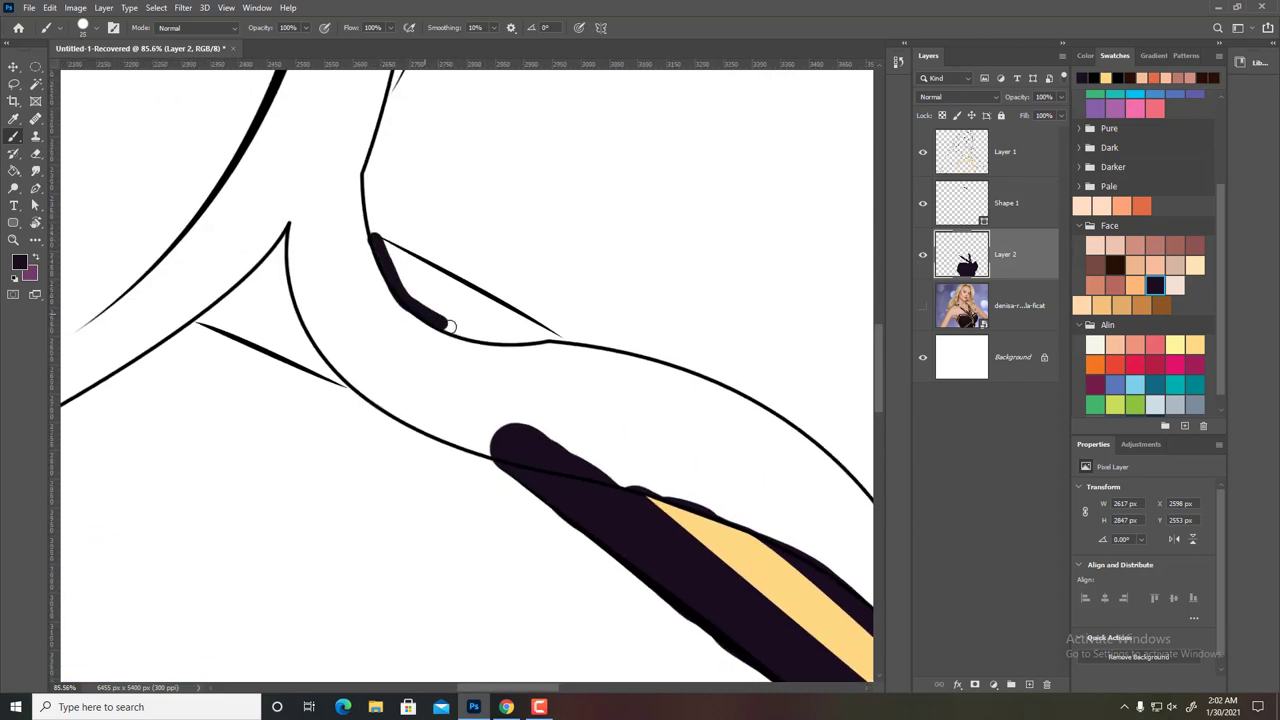
mouse_move(450, 326)
mouse_down()
mouse_move(382, 242)
mouse_move(520, 322)
mouse_up()
drag(200, 323, 340, 378)
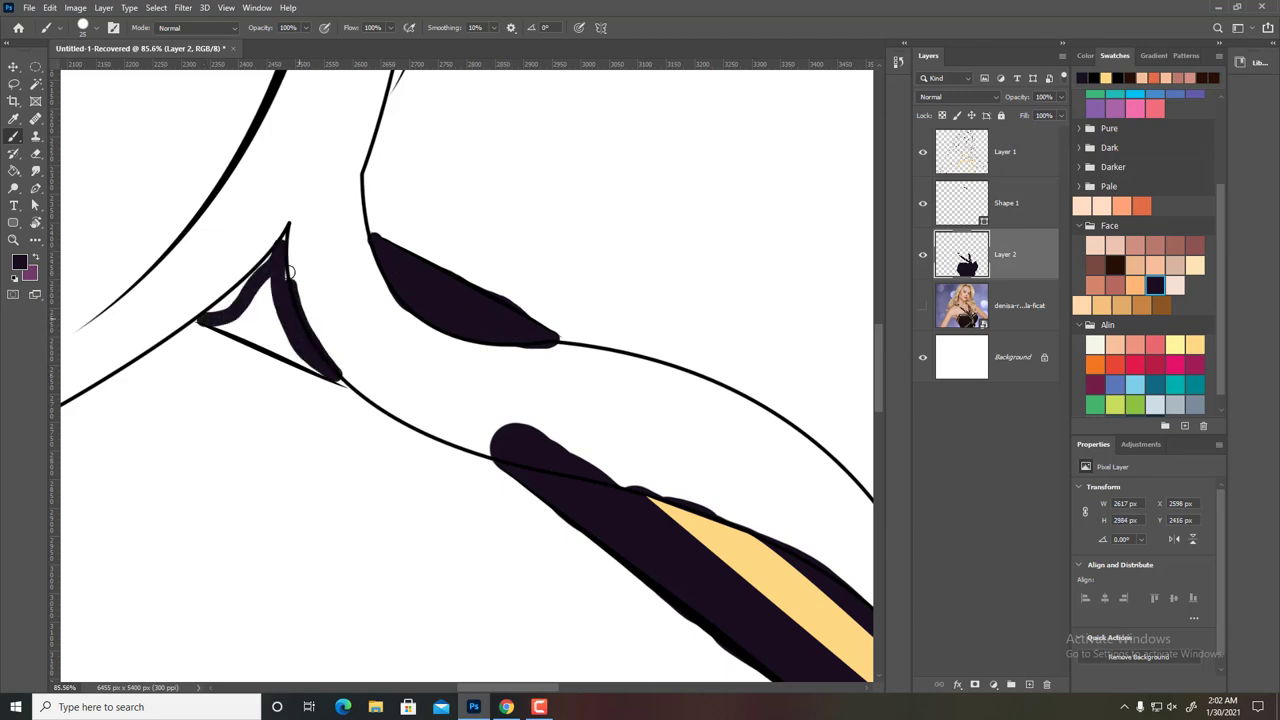
- Sample the skin tone from the reference photo and add a new empty layer for skin
key(ctrl+0)
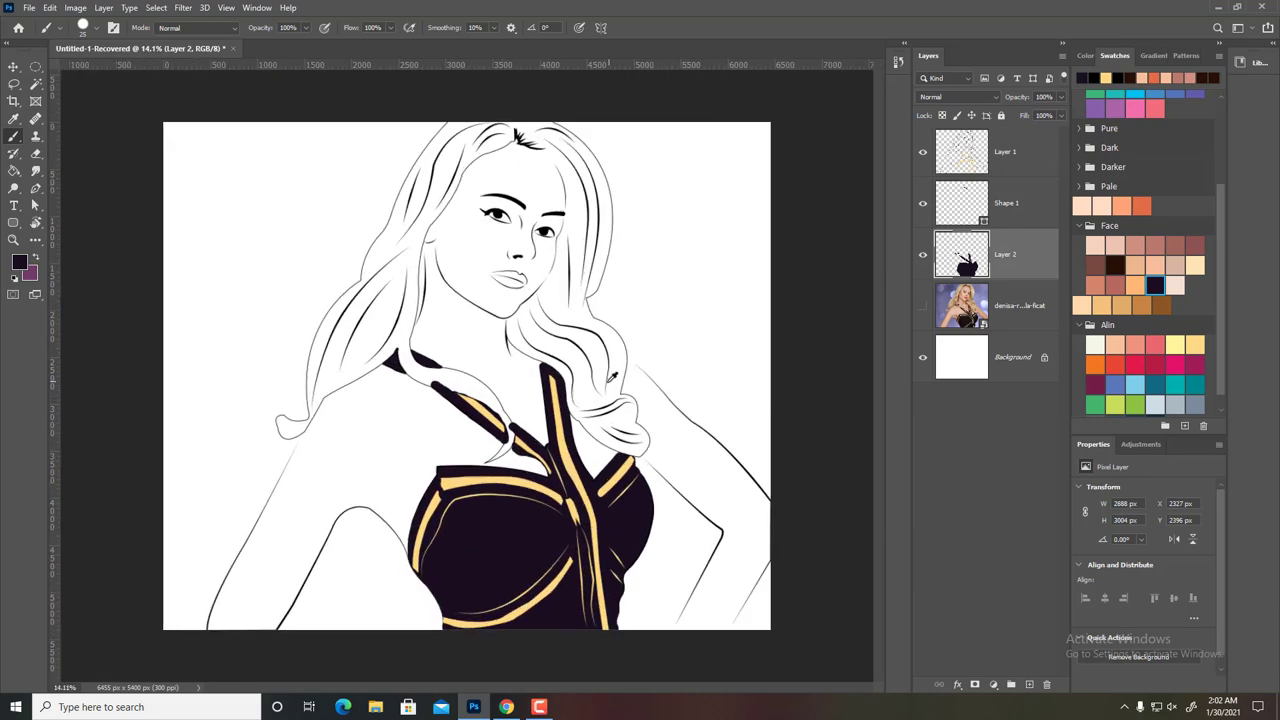
click(923, 306)
click(1020, 305)
alt+click(470, 282)
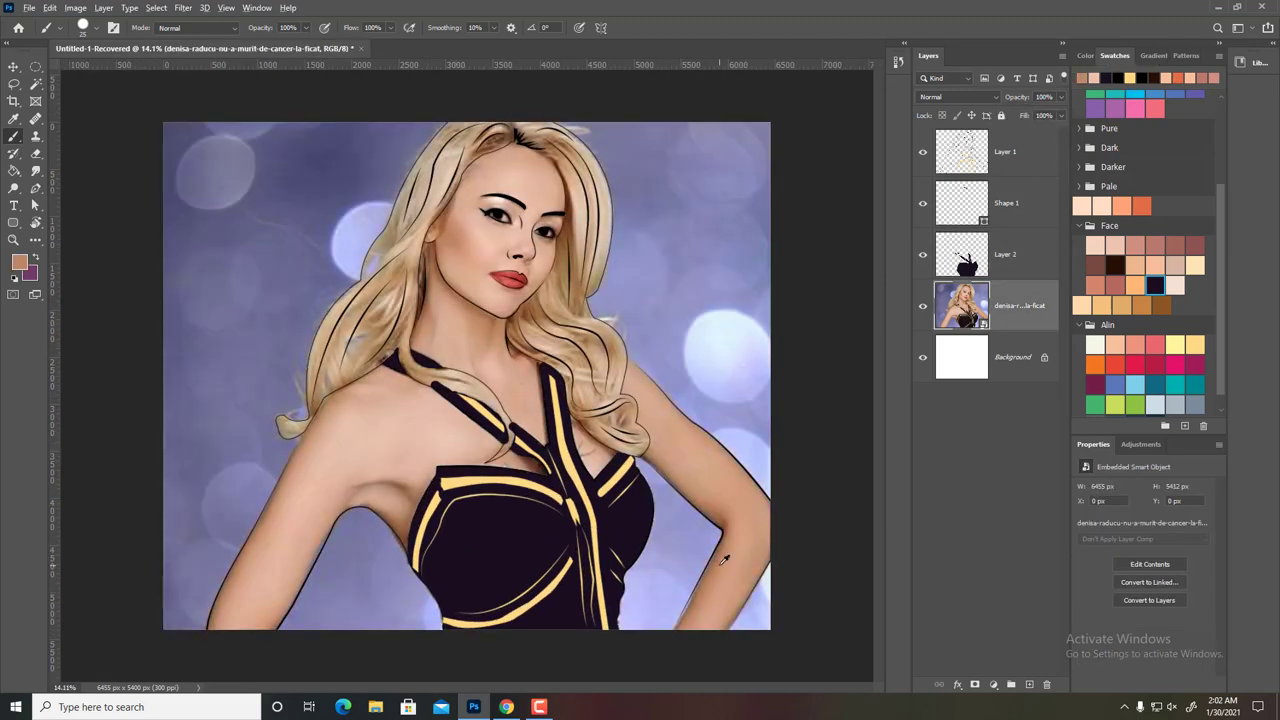
key(ctrl+comma)
click(1028, 684)
- Paint peach over the cheek, forehead, neck and shoulder with an enlarged brush
scroll(513, 243, up, 5)
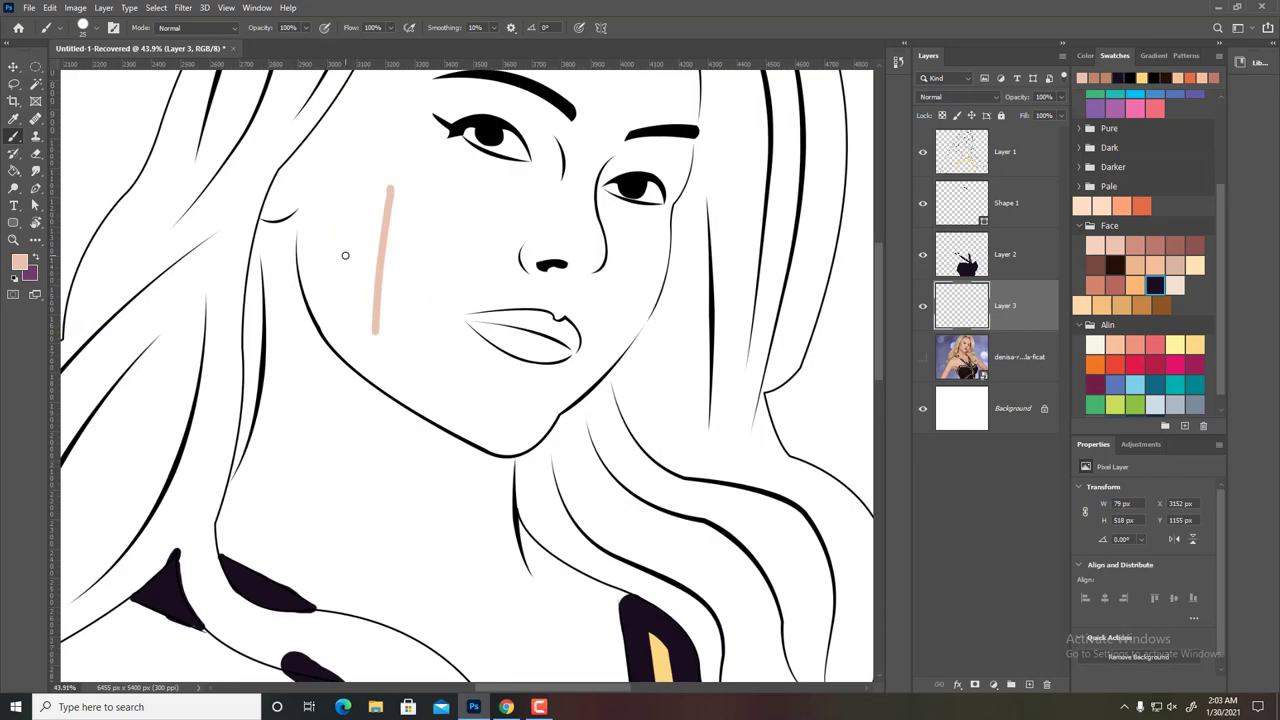
drag(343, 257, 360, 306)
scroll(430, 190, up, 3)
mouse_move(490, 170)
mouse_down()
mouse_move(430, 190)
mouse_move(443, 214)
mouse_move(563, 220)
mouse_move(594, 457)
mouse_move(447, 455)
mouse_up()
key(bracketright)
key(bracketright)
key(bracketright)
scroll(447, 455, down, 3)
mouse_move(400, 410)
mouse_down()
mouse_move(370, 460)
mouse_move(420, 400)
mouse_up()
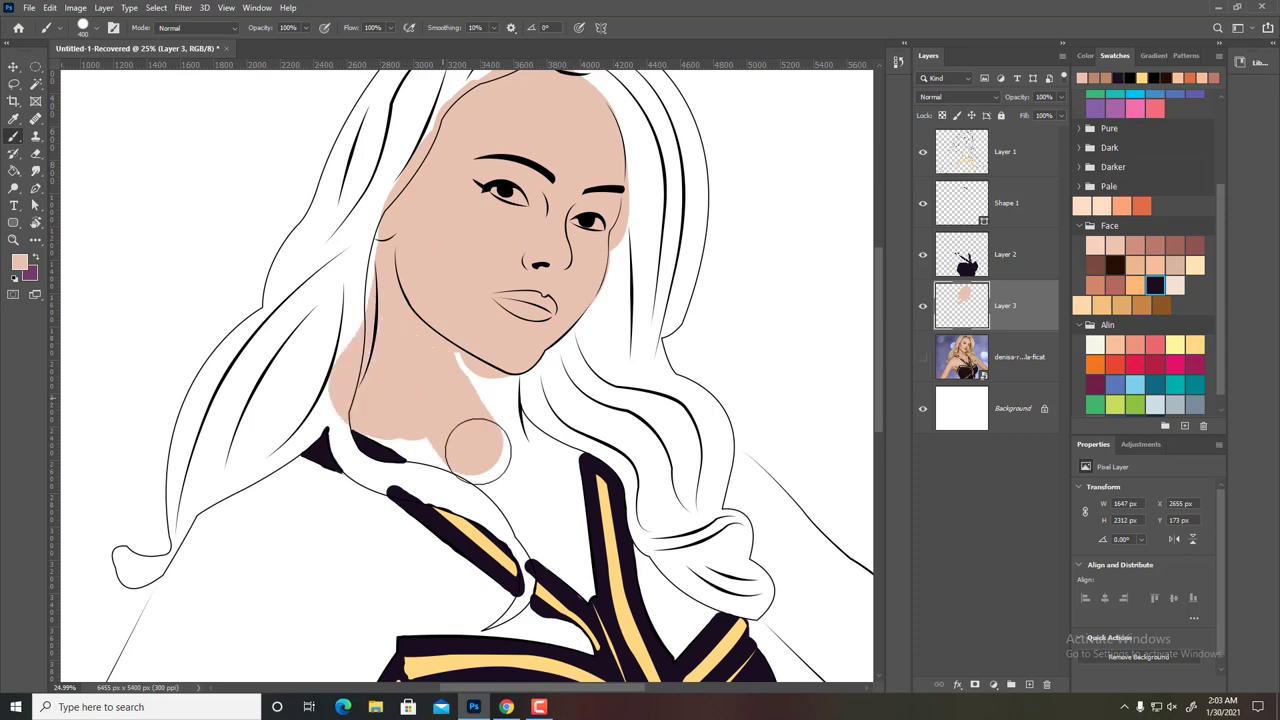
drag(490, 420, 550, 500)
- Spread peach across the left shoulder, arm and shoulder notch
scroll(304, 375, up, 2)
mouse_move(304, 375)
mouse_down()
mouse_move(277, 363)
mouse_move(194, 514)
mouse_up()
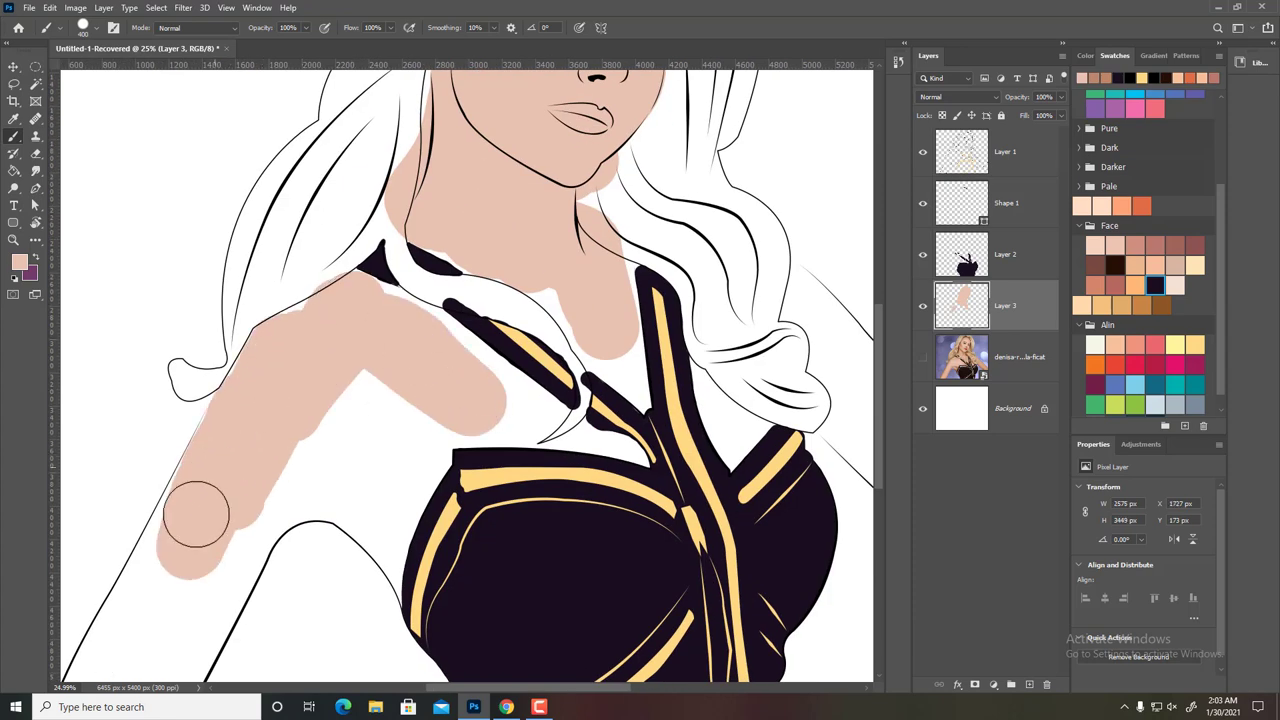
scroll(200, 535, up, 2)
mouse_move(206, 557)
mouse_down()
mouse_move(392, 211)
mouse_move(189, 549)
mouse_move(470, 150)
mouse_up()
drag(416, 117, 219, 505)
scroll(219, 505, up, 2)
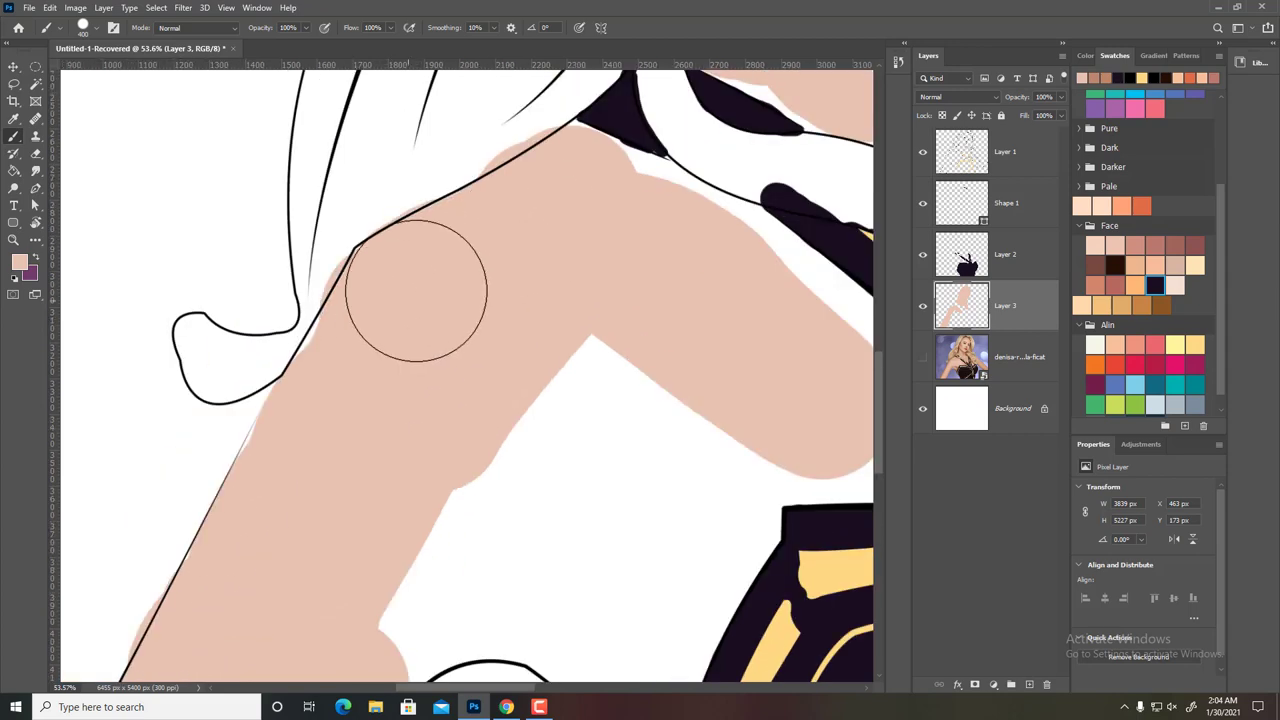
drag(480, 420, 557, 480)
- With the brush shrunk to 150, fill the area beside the dress and the right arm with peach
key(bracketleft)
key(bracketleft)
key(bracketleft)
scroll(420, 314, down, 5)
mouse_move(420, 314)
mouse_down()
mouse_move(634, 434)
mouse_move(557, 309)
mouse_up()
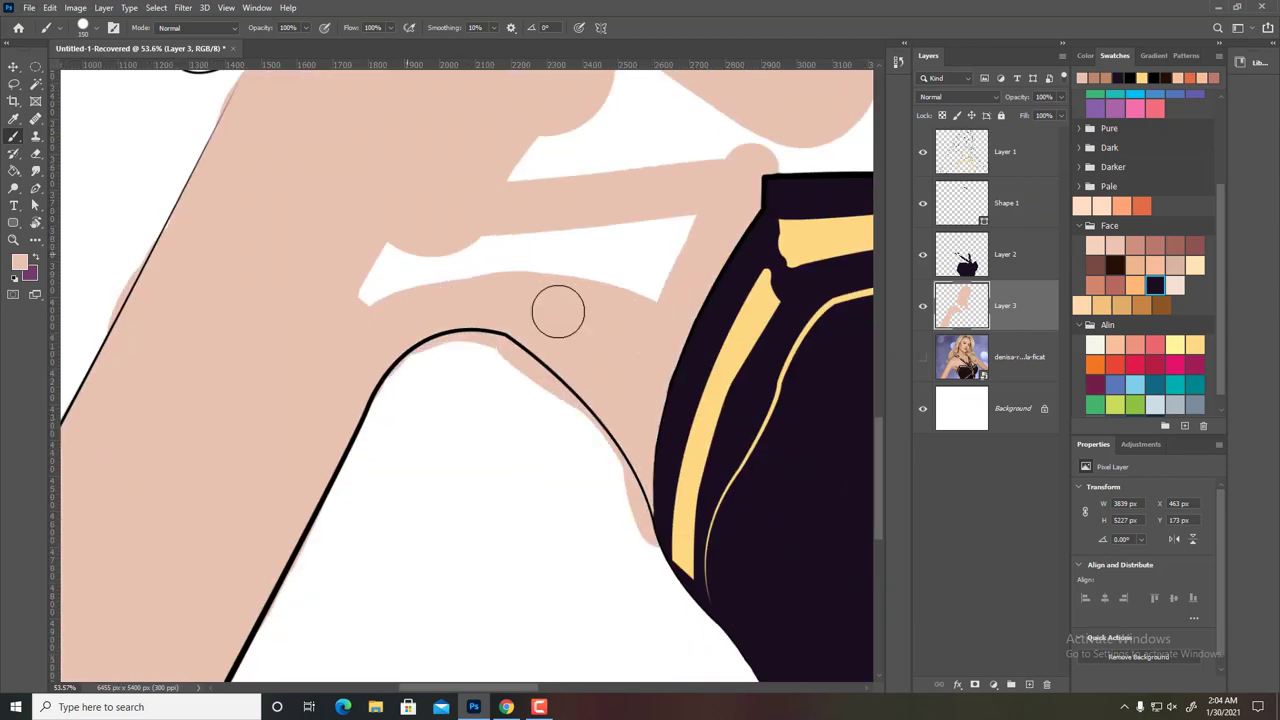
scroll(560, 312, up, 2)
scroll(560, 312, right, 3)
scroll(573, 345, up, 3)
scroll(373, 262, down, 5)
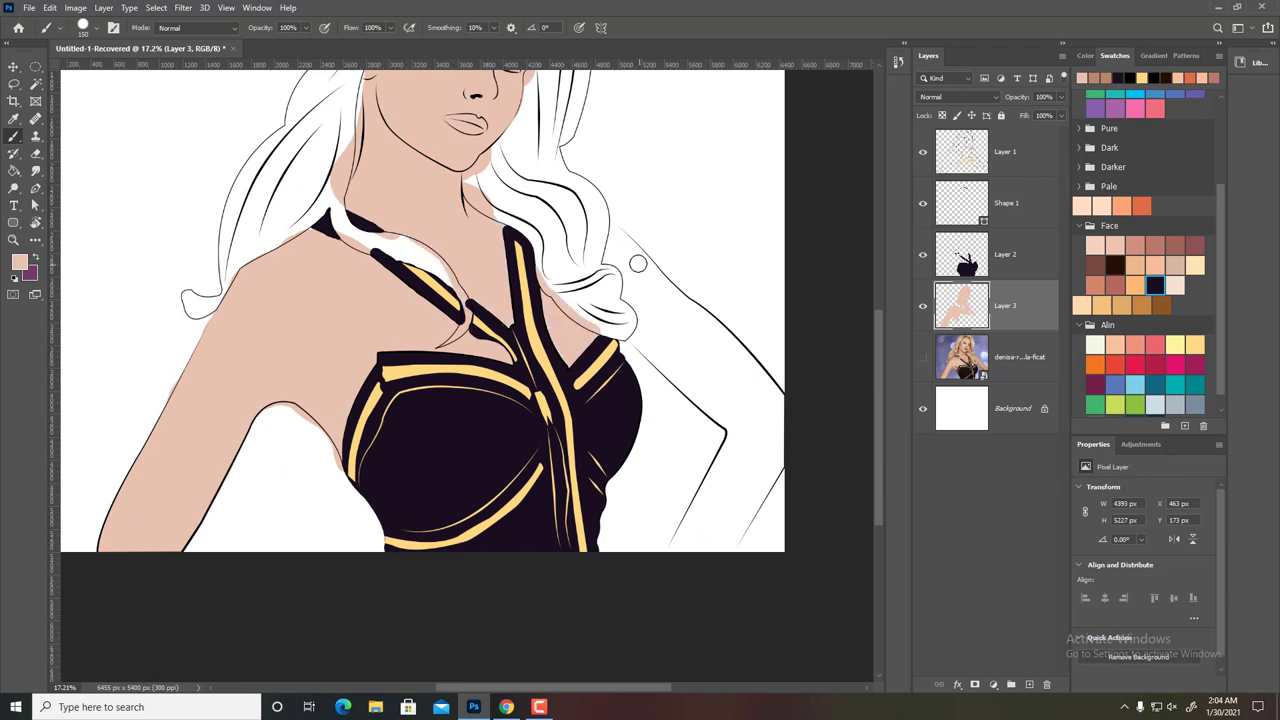
drag(634, 250, 650, 277)
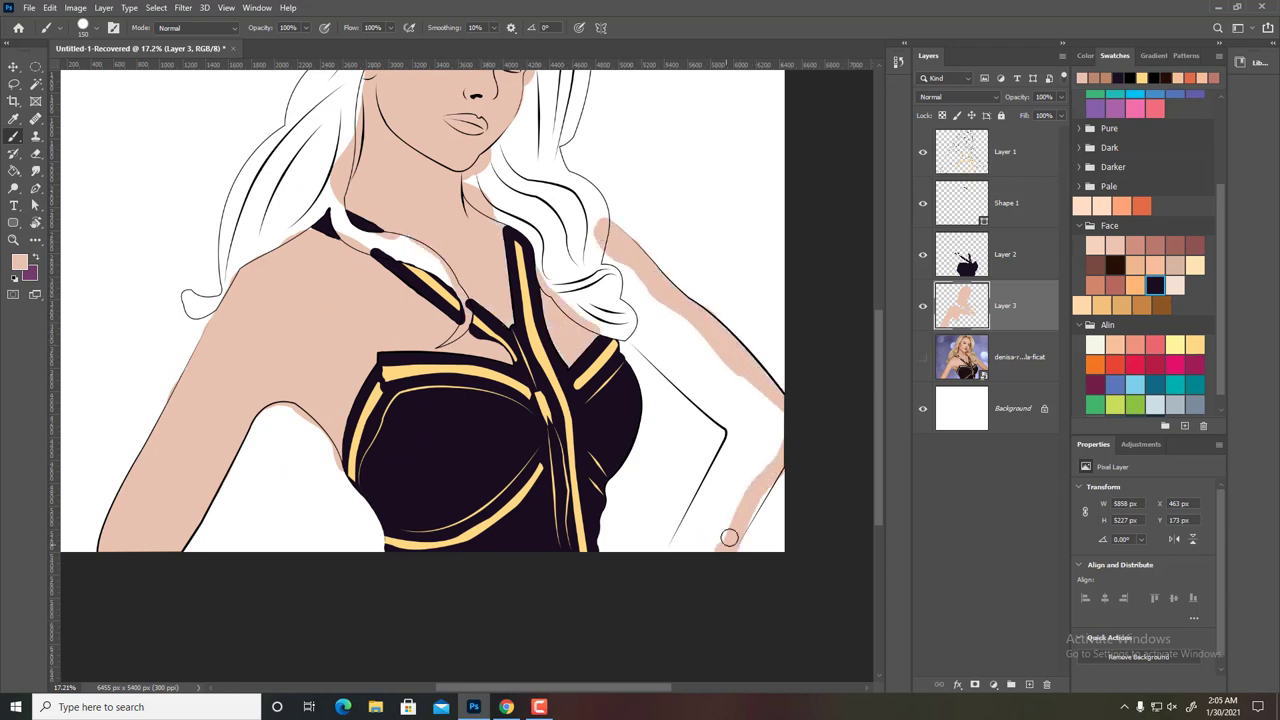
drag(729, 538, 692, 543)
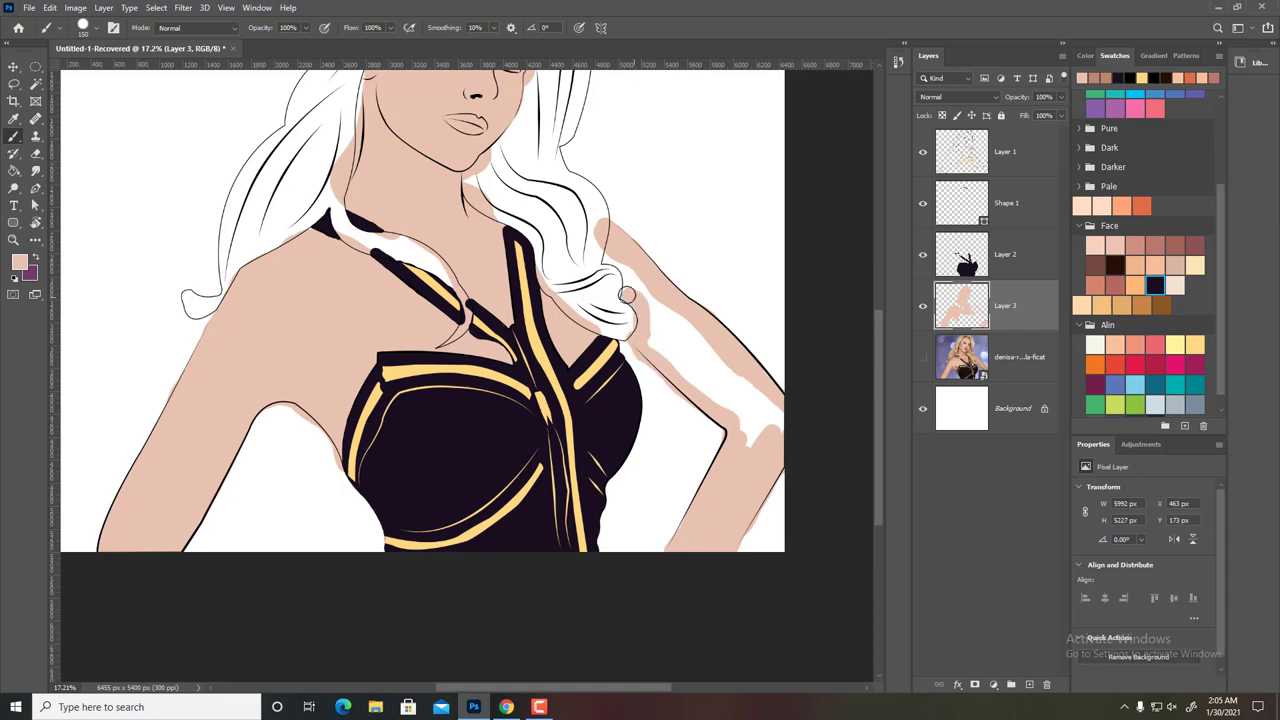
mouse_move(627, 295)
mouse_down()
mouse_move(752, 457)
mouse_move(752, 386)
mouse_up()
- Bucket-fill the left skin area with a brighter peach
scroll(517, 245, up, 3)
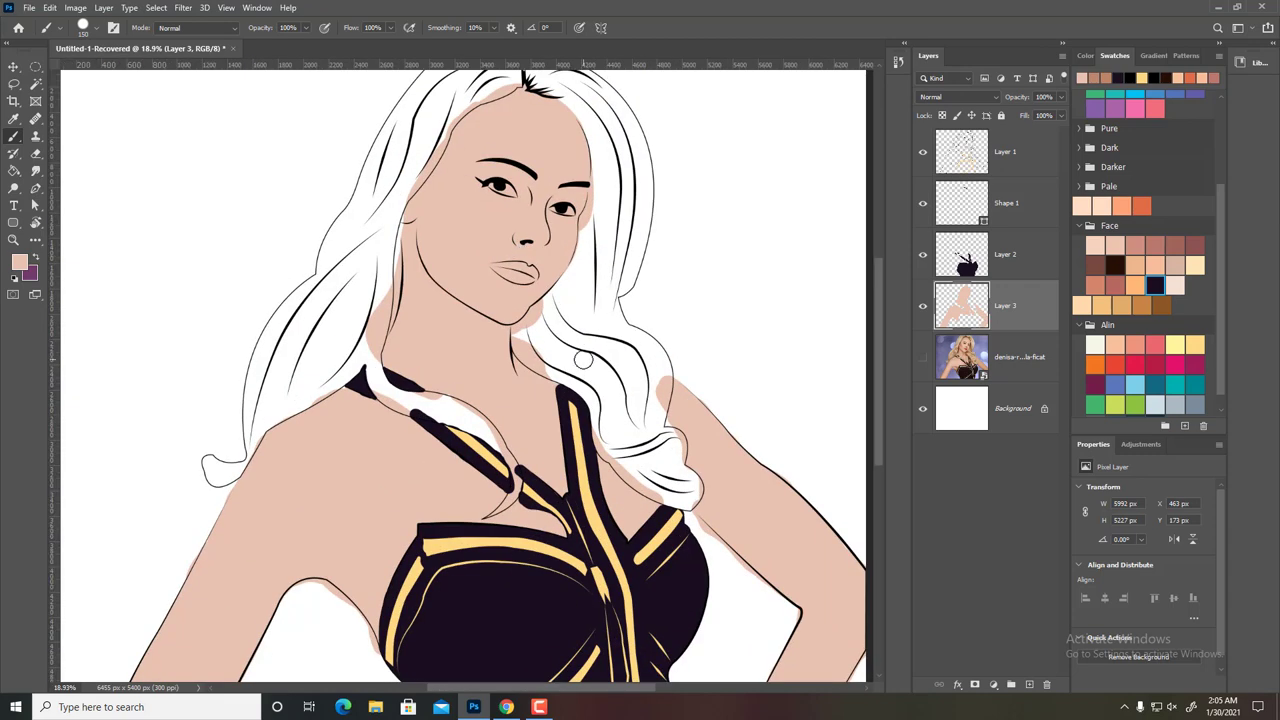
click(1115, 345)
key(g)
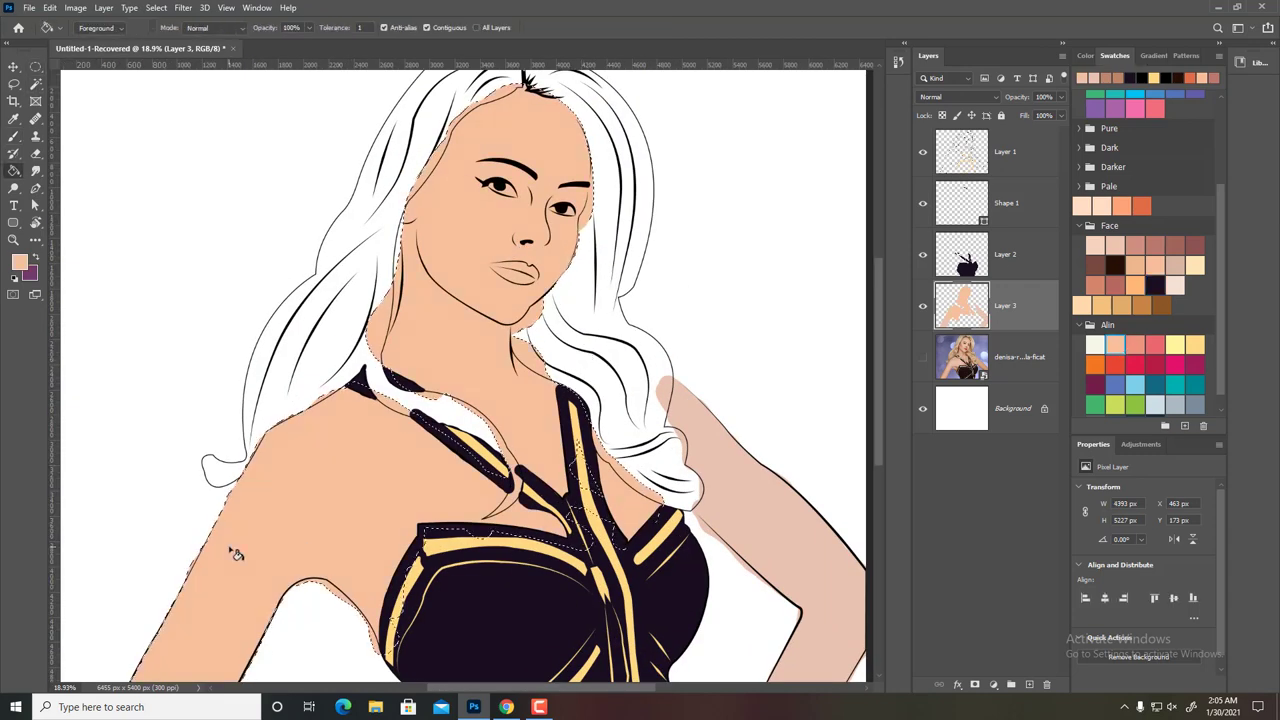
click(251, 537)
- Choose a pale yellow and add a new empty layer for the hair
scroll(1173, 327, down, 1)
click(1173, 327)
scroll(1173, 327, up, 1)
key(w)
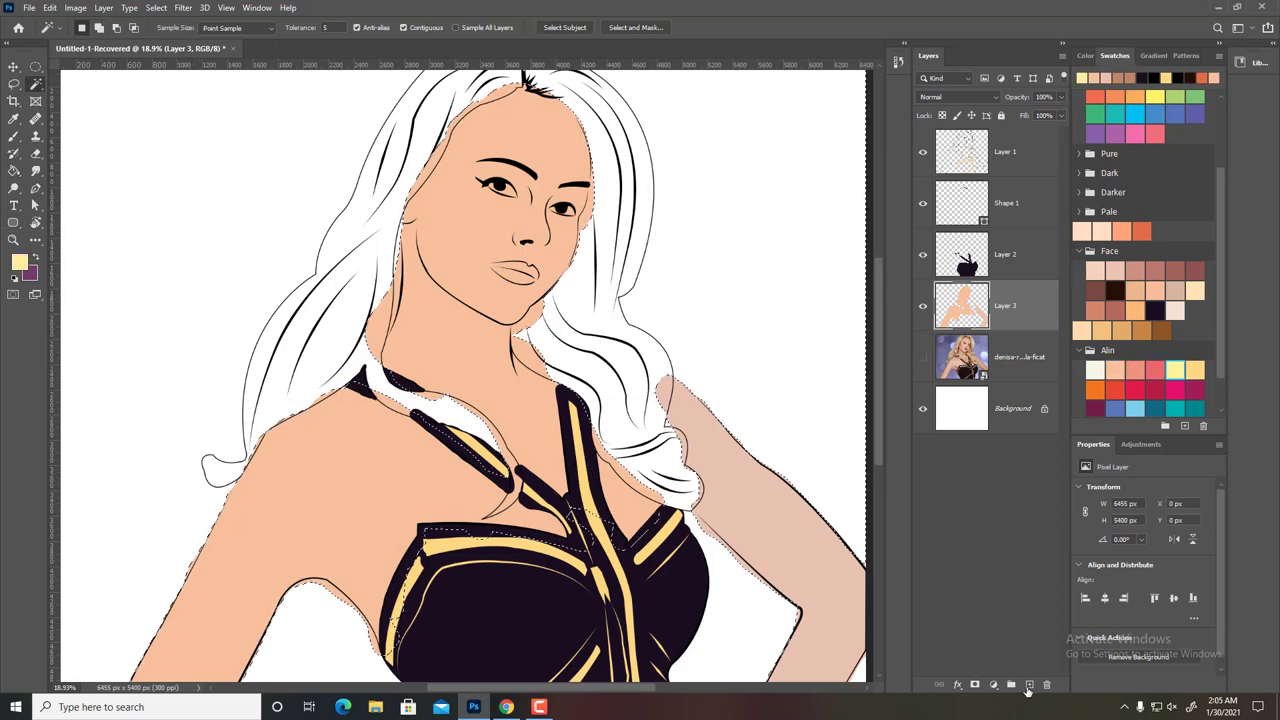
key(ctrl+shift+alt+n)
- Clear the selection, paint a pale yellow hair streak, and show the reference photo
key(ctrl+d)
key(b)
drag(392, 180, 350, 318)
scroll(388, 242, up, 4)
click(923, 408)
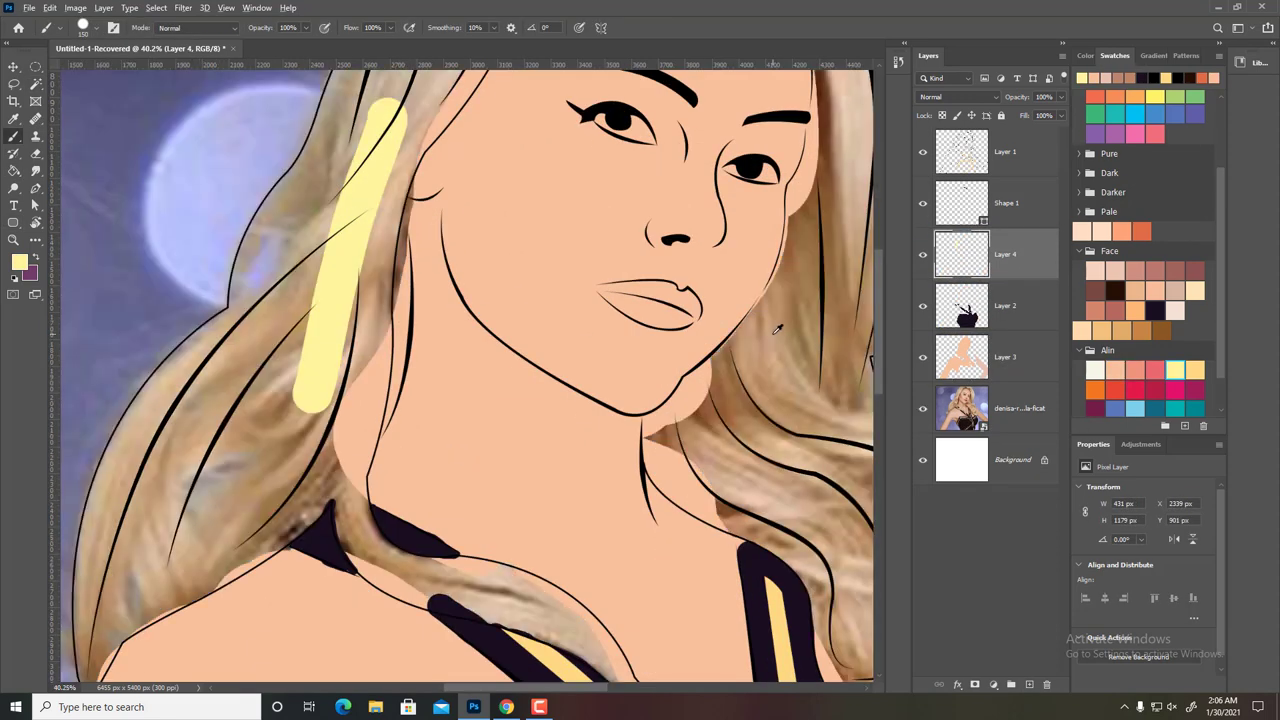
scroll(760, 478, up, 5)
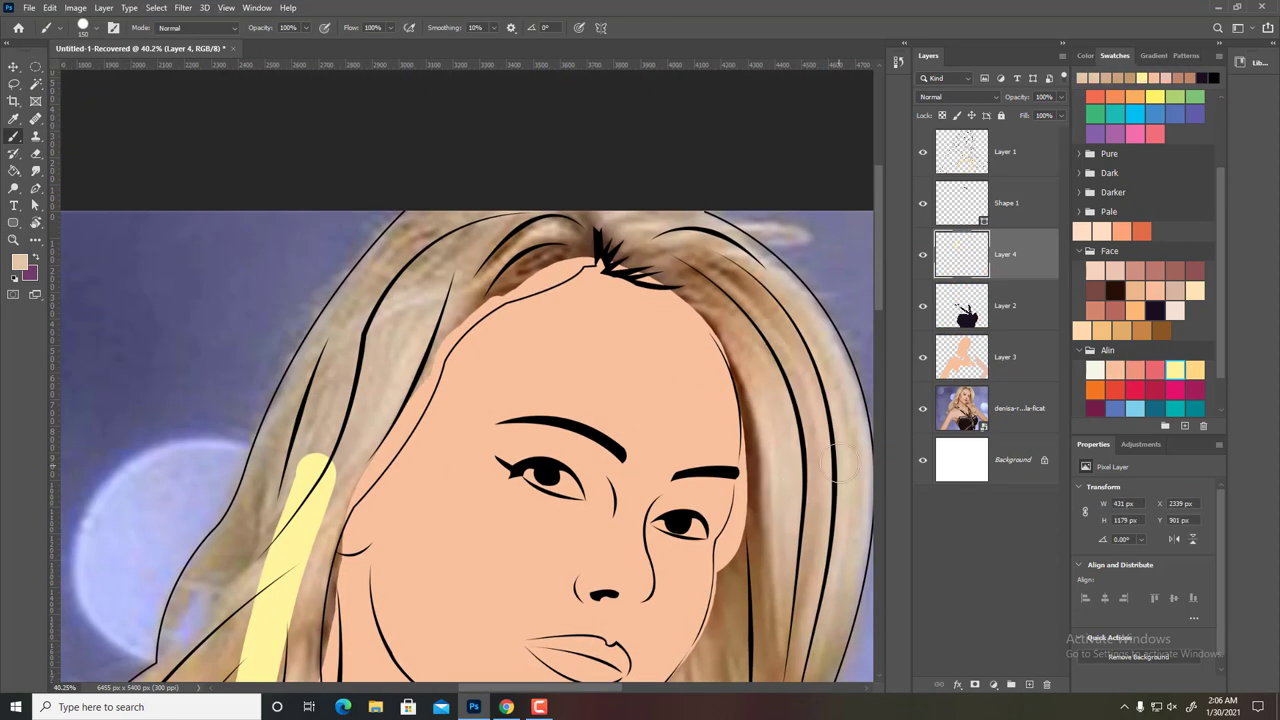
scroll(838, 463, down, 5)
scroll(270, 310, up, 3)
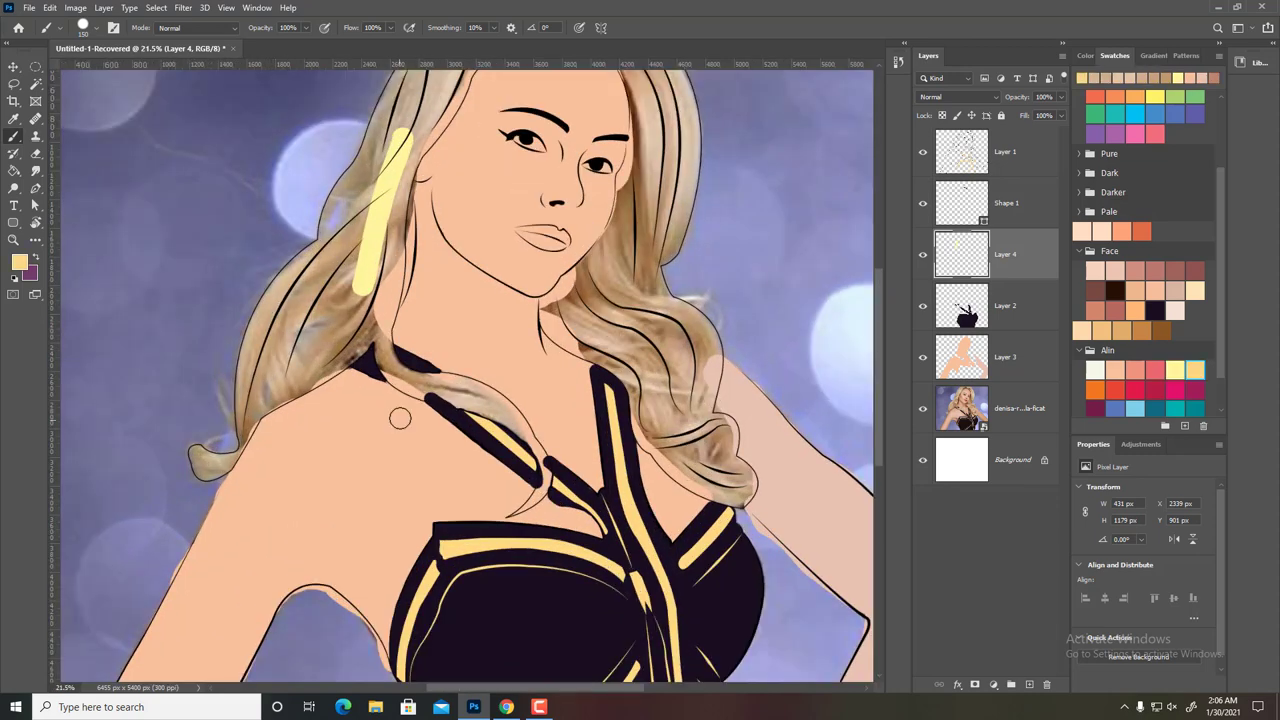
- Set the painting colour to cream and paint along the hairline at the crown
click(19, 262)
click(909, 434)
scroll(560, 220, up, 5)
drag(650, 150, 490, 240)
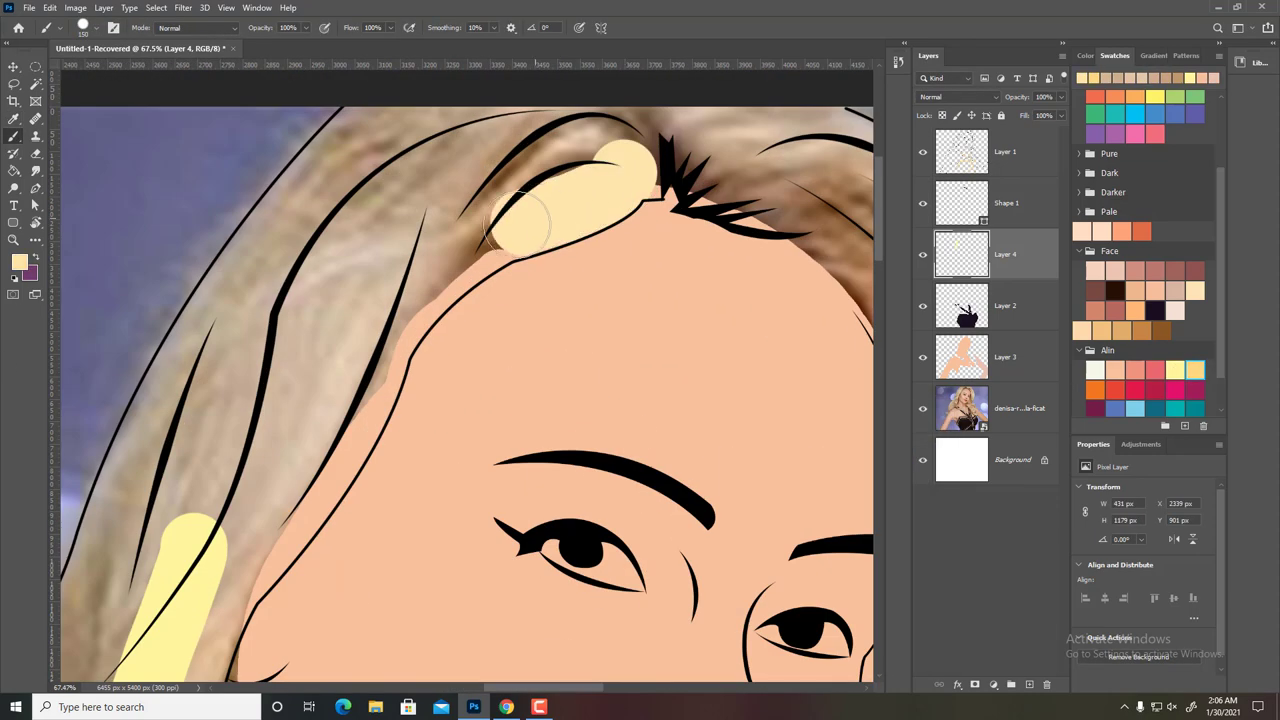
drag(540, 200, 330, 340)
drag(480, 200, 633, 165)
scroll(633, 165, down, 4)
- Paint cream down the right hairline and the hair beside the face toward the chin
drag(490, 215, 551, 300)
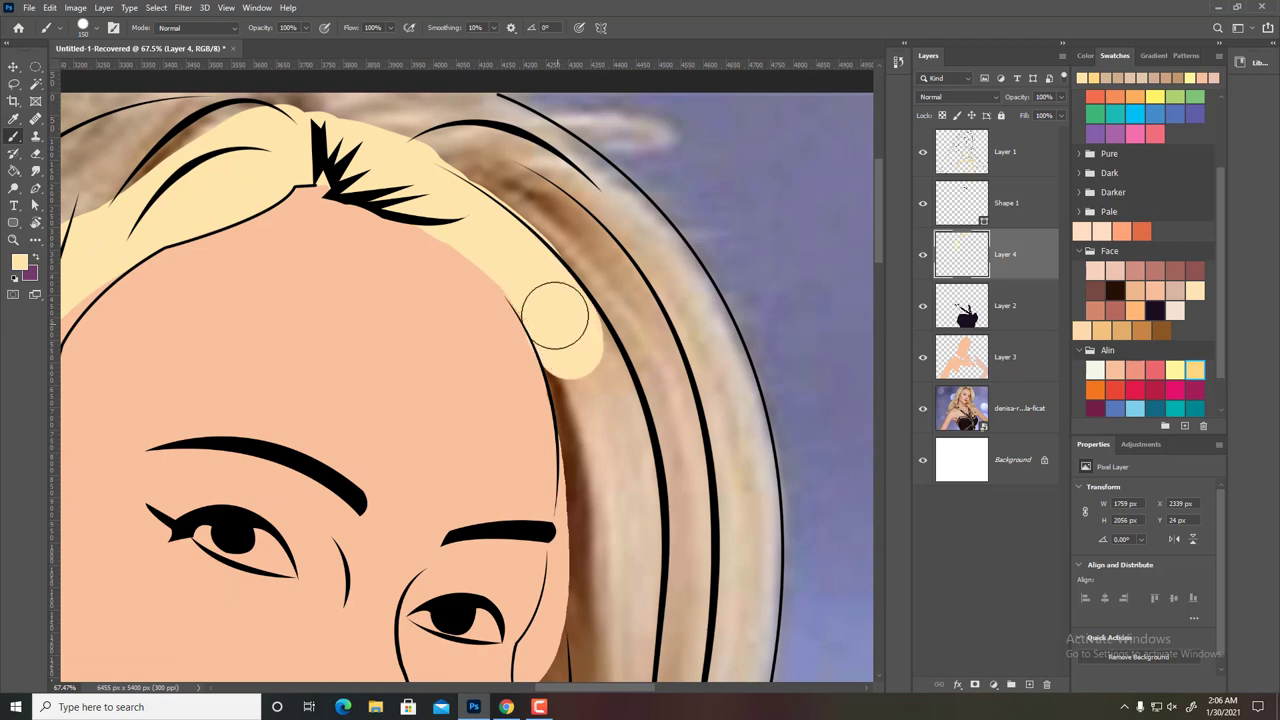
scroll(551, 300, up, 4)
drag(595, 441, 578, 309)
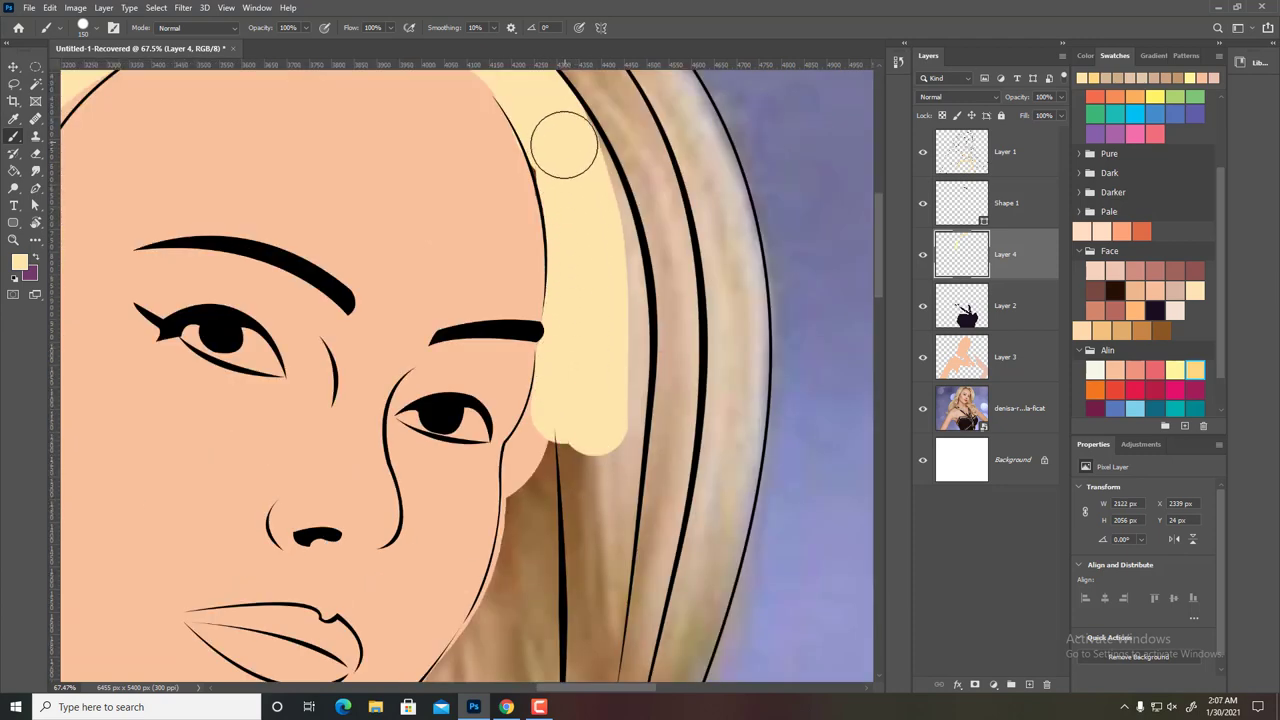
mouse_move(574, 414)
mouse_down()
mouse_move(634, 229)
mouse_move(606, 271)
mouse_move(591, 363)
mouse_move(534, 505)
mouse_move(734, 195)
mouse_up()
mouse_move(595, 365)
mouse_down()
mouse_move(622, 316)
mouse_move(554, 357)
mouse_move(566, 434)
mouse_move(706, 540)
mouse_up()
scroll(444, 320, down, 3)
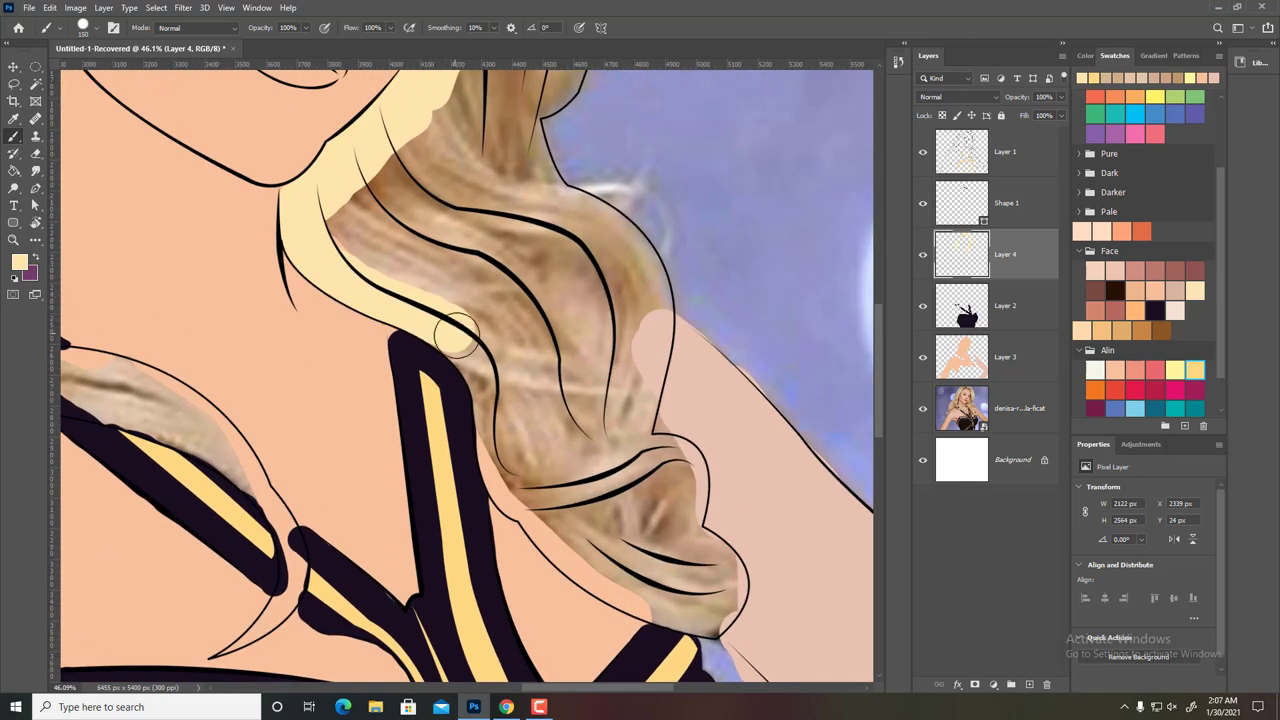
- Paint cream along the hair edge by the neck and fill the hair curl
drag(490, 366, 507, 415)
drag(505, 467, 600, 580)
scroll(549, 371, up, 3)
mouse_move(549, 371)
mouse_down()
mouse_move(514, 434)
mouse_move(634, 489)
mouse_move(686, 494)
mouse_move(677, 366)
mouse_move(543, 320)
mouse_move(632, 229)
mouse_move(609, 277)
mouse_up()
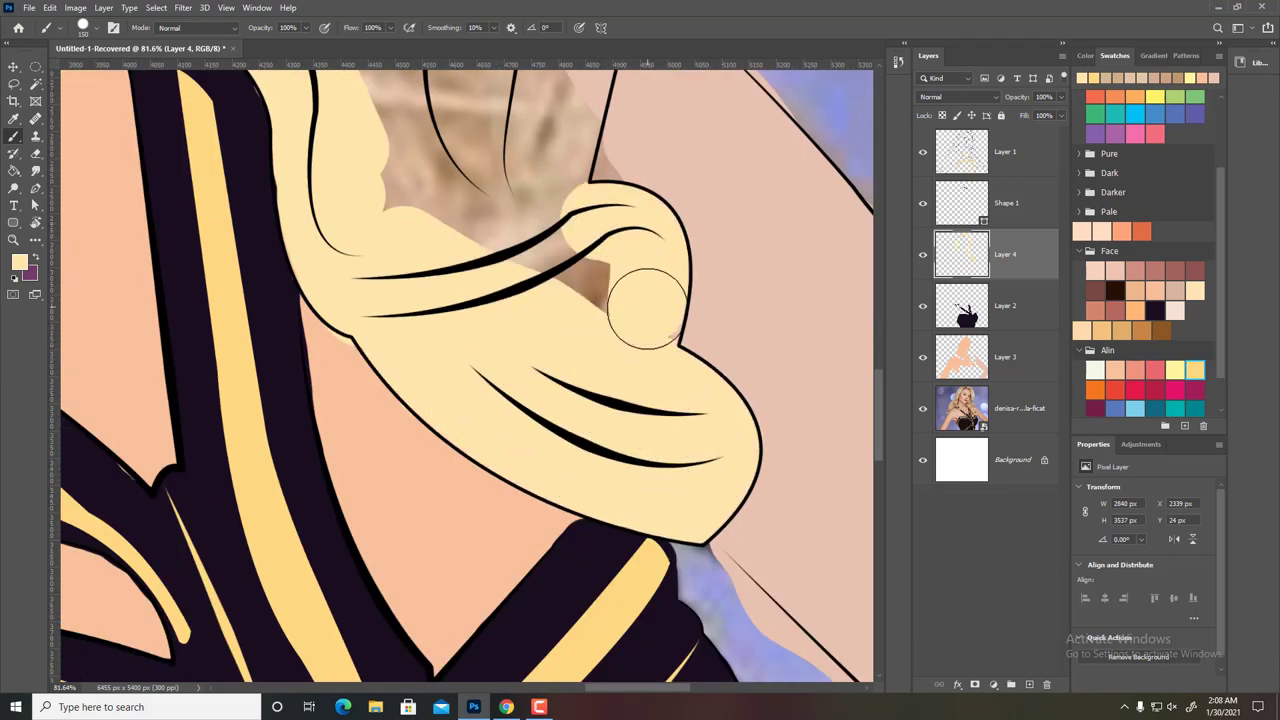
scroll(537, 529, up, 3)
mouse_move(537, 529)
mouse_down()
mouse_move(600, 251)
mouse_move(342, 276)
mouse_up()
- Cover the textured right hair strip and the hair by the neck with cream
mouse_move(600, 160)
mouse_down()
mouse_move(629, 277)
mouse_move(627, 340)
mouse_up()
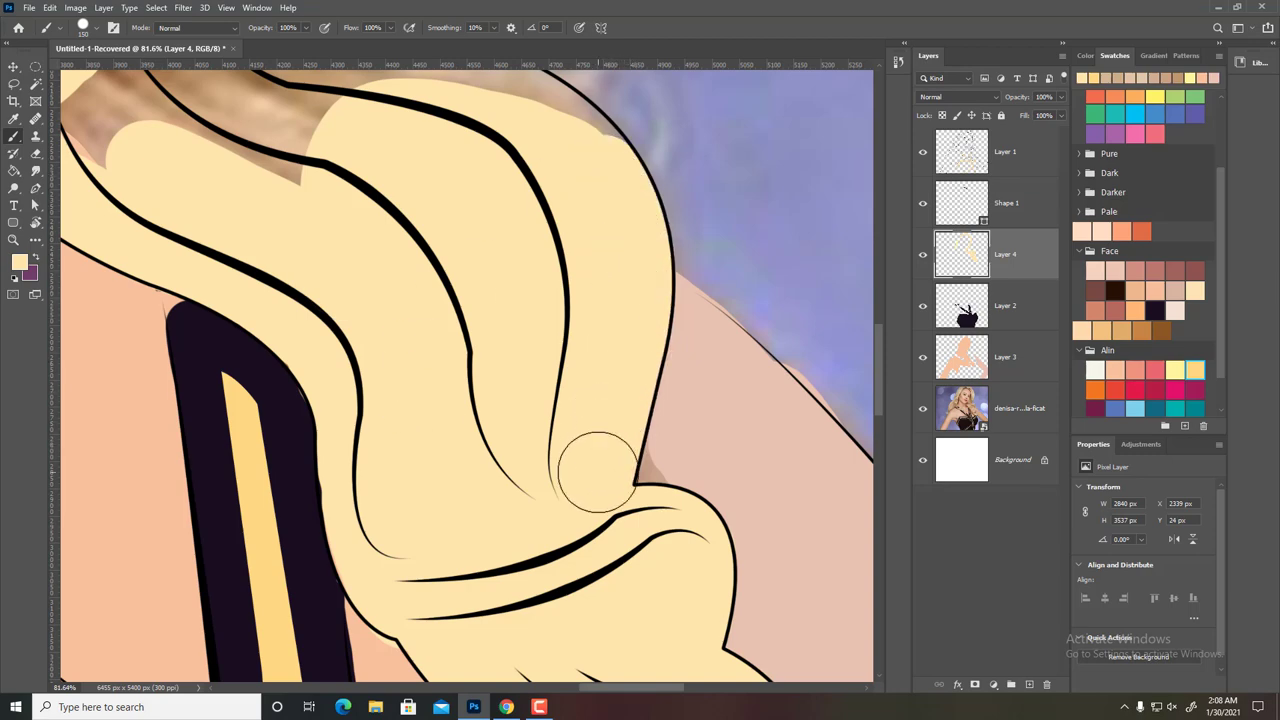
scroll(597, 472, down, 2)
mouse_move(736, 440)
mouse_down()
mouse_move(643, 300)
mouse_move(514, 429)
mouse_move(560, 300)
mouse_up()
scroll(560, 300, up, 5)
scroll(375, 118, up, 3)
mouse_move(375, 118)
mouse_down()
mouse_move(586, 286)
mouse_move(610, 480)
mouse_up()
mouse_move(610, 480)
mouse_down()
mouse_move(446, 130)
mouse_move(563, 320)
mouse_move(514, 443)
mouse_move(543, 442)
mouse_up()
scroll(563, 320, down, 5)
- Paint cream over the right hair strip and the left hair strands beside the face
drag(600, 325, 600, 218)
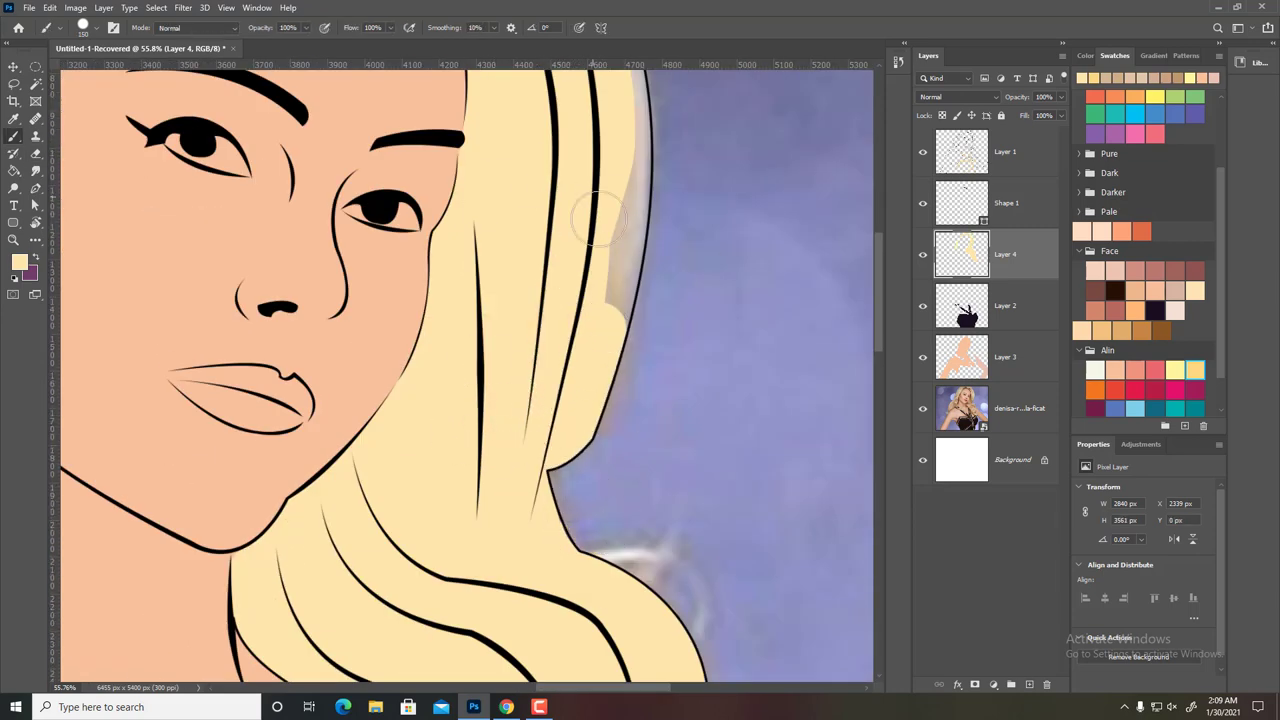
scroll(645, 440, up, 5)
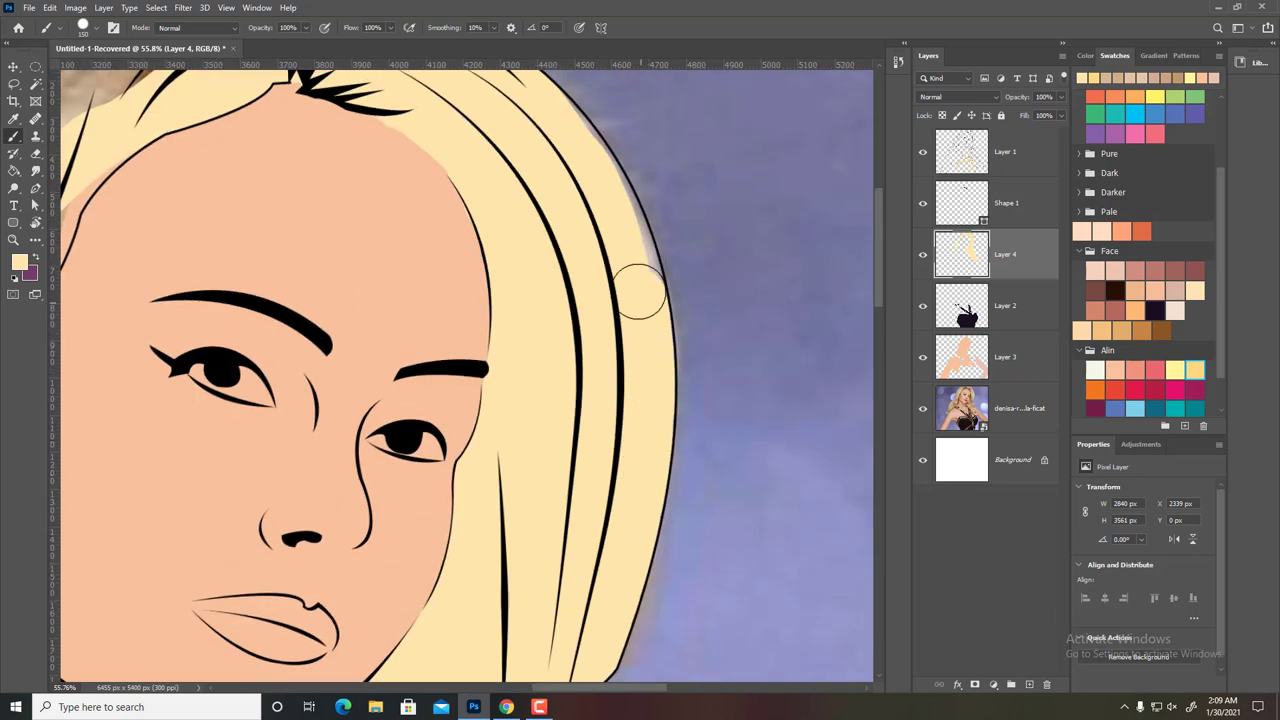
scroll(628, 243, up, 4)
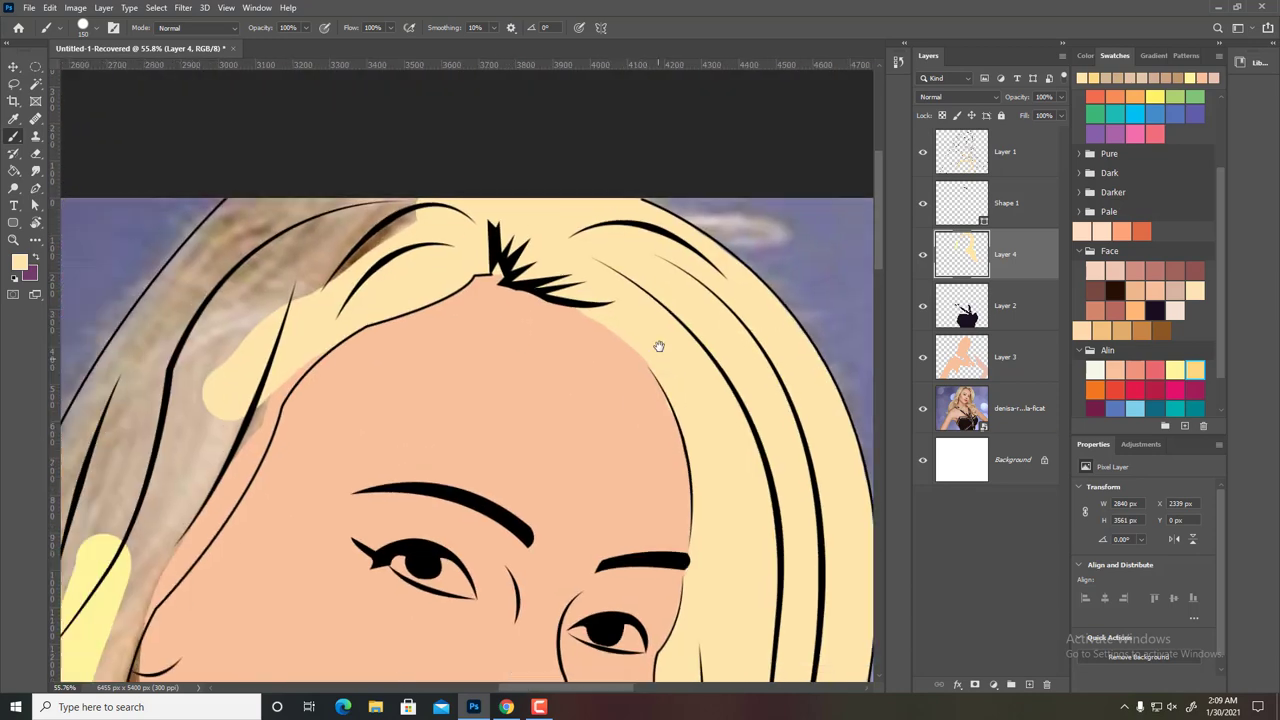
scroll(657, 343, left, 3)
scroll(600, 300, left, 5)
scroll(600, 300, down, 2)
mouse_move(566, 243)
mouse_down()
mouse_move(429, 463)
mouse_move(529, 214)
mouse_up()
scroll(450, 260, up, 4)
scroll(450, 260, right, 3)
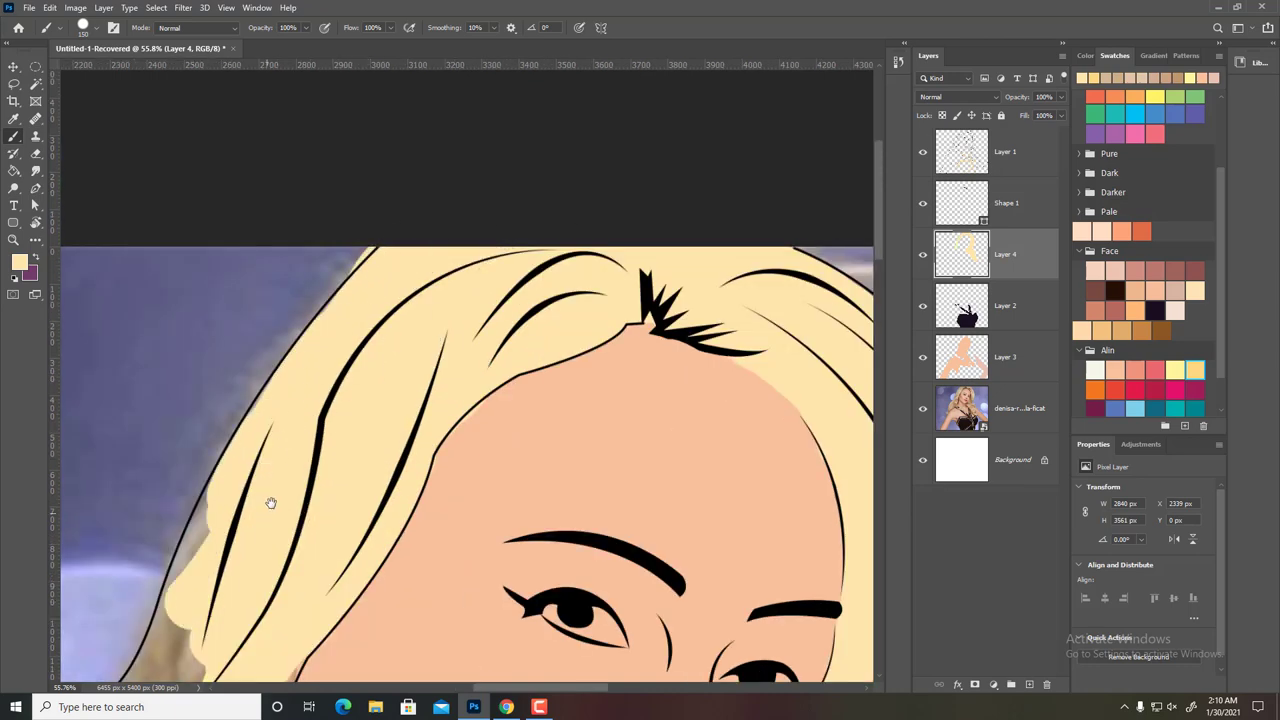
drag(270, 503, 380, 253)
drag(350, 550, 413, 327)
mouse_move(460, 259)
mouse_down()
mouse_move(423, 549)
mouse_move(463, 352)
mouse_up()
mouse_move(467, 281)
mouse_down()
mouse_move(340, 200)
mouse_move(286, 314)
mouse_move(337, 380)
mouse_move(320, 449)
mouse_move(429, 397)
mouse_move(560, 280)
mouse_move(297, 557)
mouse_move(487, 212)
mouse_up()
- Fill the strand above the hair tip and the curled hair tip with cream
scroll(337, 380, down, 5)
scroll(337, 380, left, 2)
scroll(495, 273, up, 3)
scroll(495, 273, left, 1)
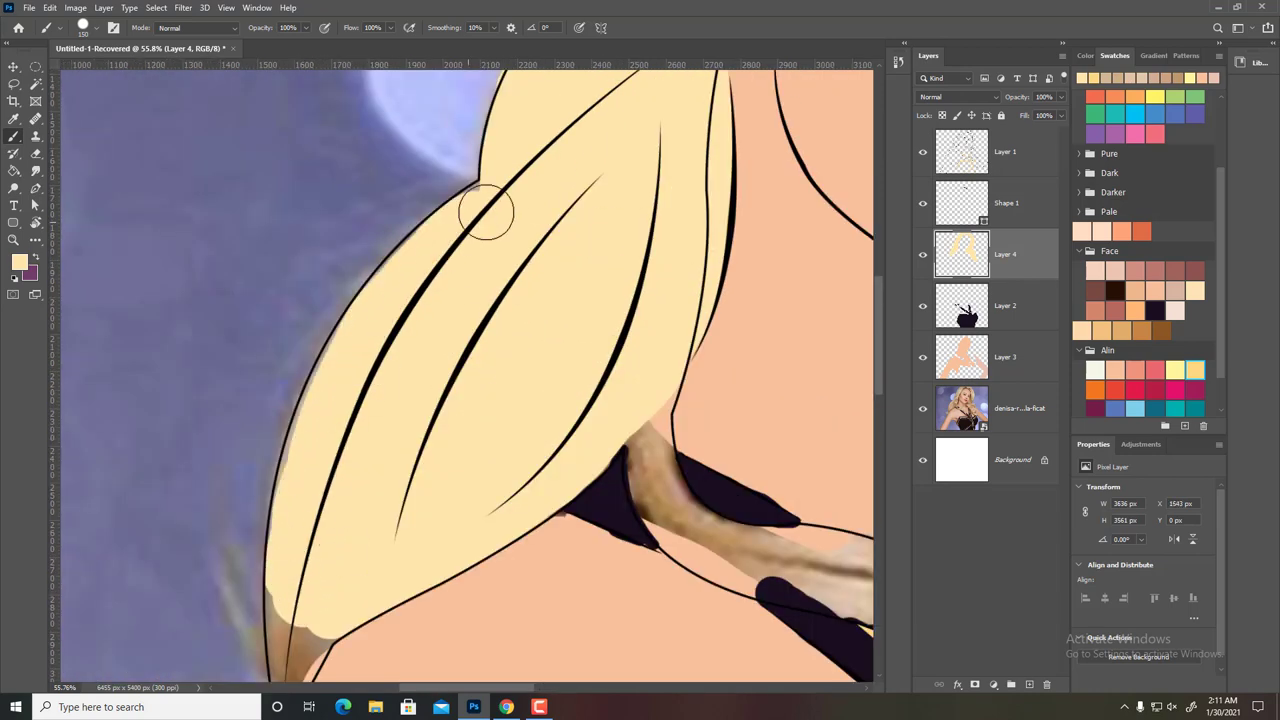
scroll(296, 515, up, 3)
scroll(494, 140, up, 2)
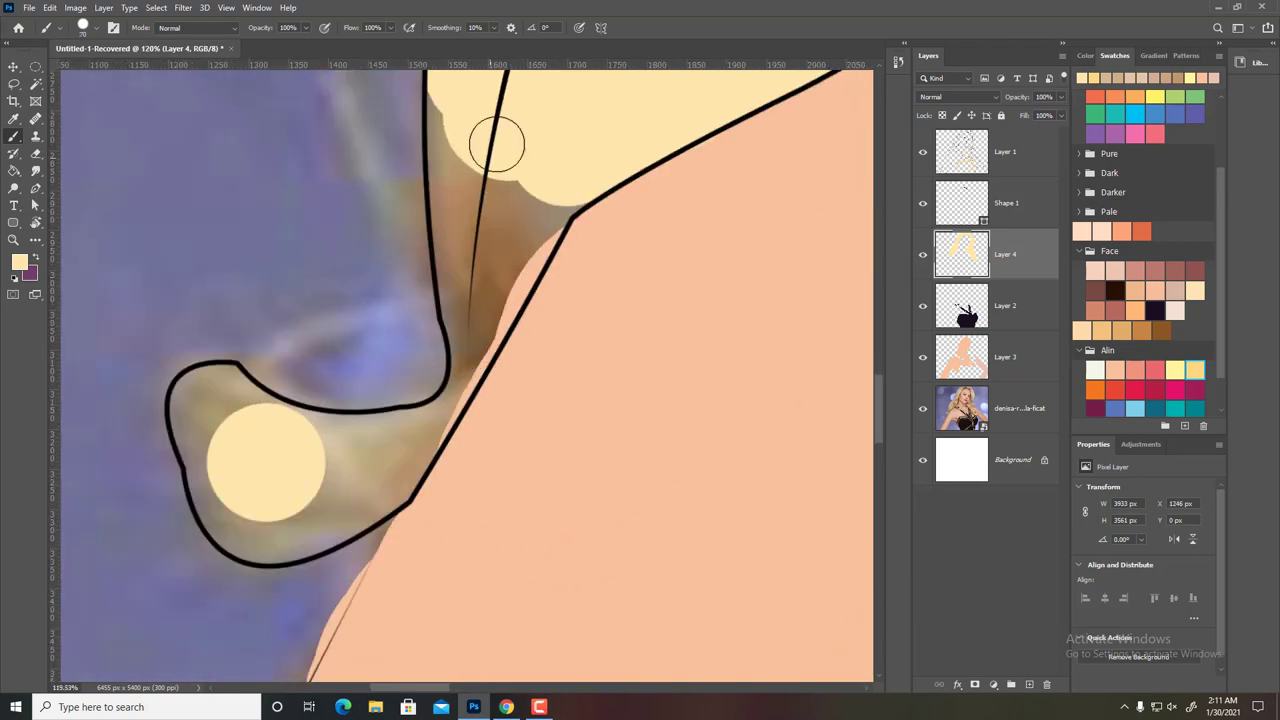
scroll(494, 140, up, 2)
mouse_move(450, 160)
mouse_down()
mouse_move(428, 423)
mouse_move(473, 392)
mouse_move(540, 290)
mouse_up()
mouse_move(223, 512)
mouse_down()
mouse_move(329, 540)
mouse_move(371, 580)
mouse_up()
- Shrink the brush and erase stray cream paint along the hair edges
key(bracketleft)
key(bracketleft)
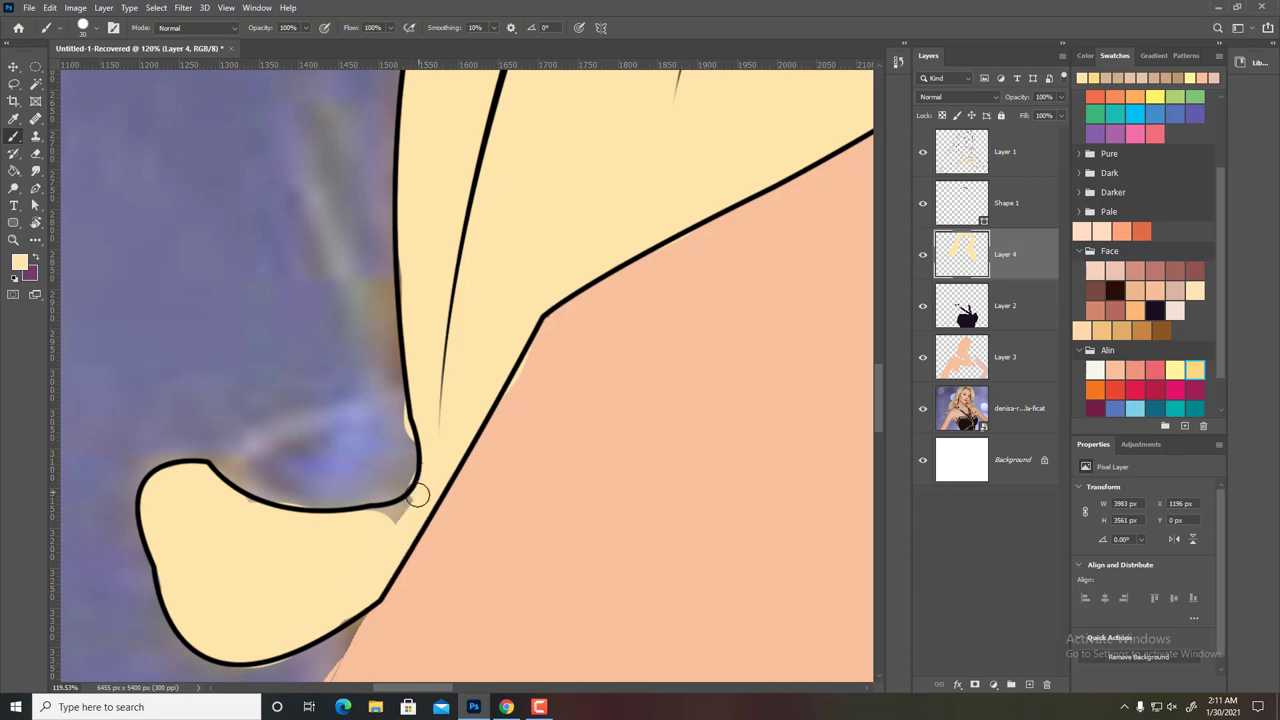
key(e)
scroll(390, 461, down, 1)
scroll(337, 474, down, 1)
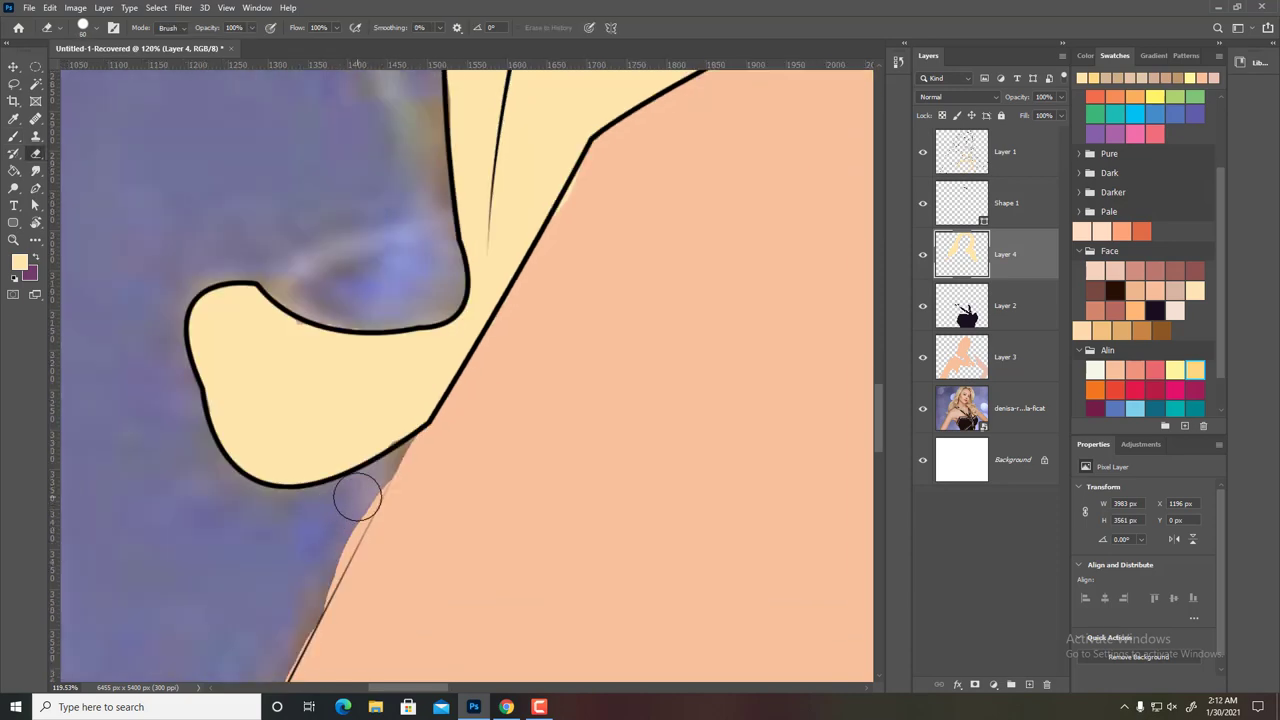
scroll(354, 494, down, 1)
scroll(546, 294, down, 1)
- Paint pale skin tone over the textured upper arm near the strap crescent
key(b)
scroll(570, 380, up, 3)
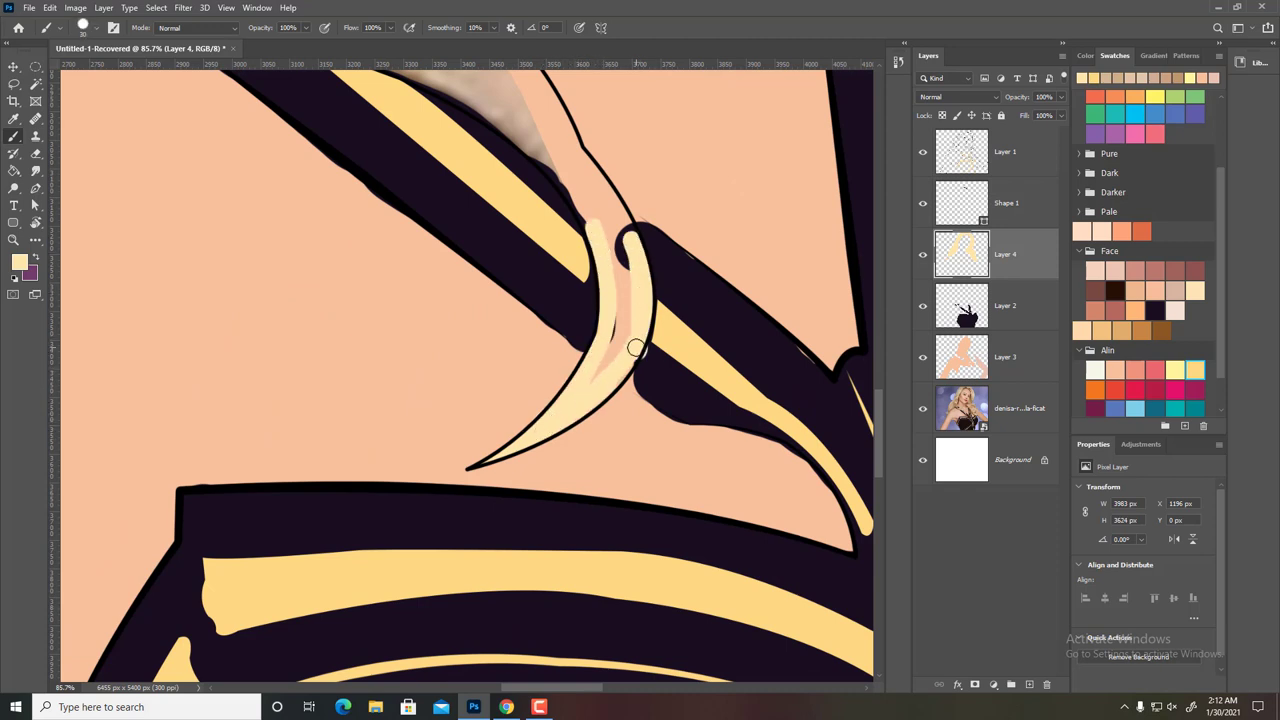
drag(595, 182, 636, 468)
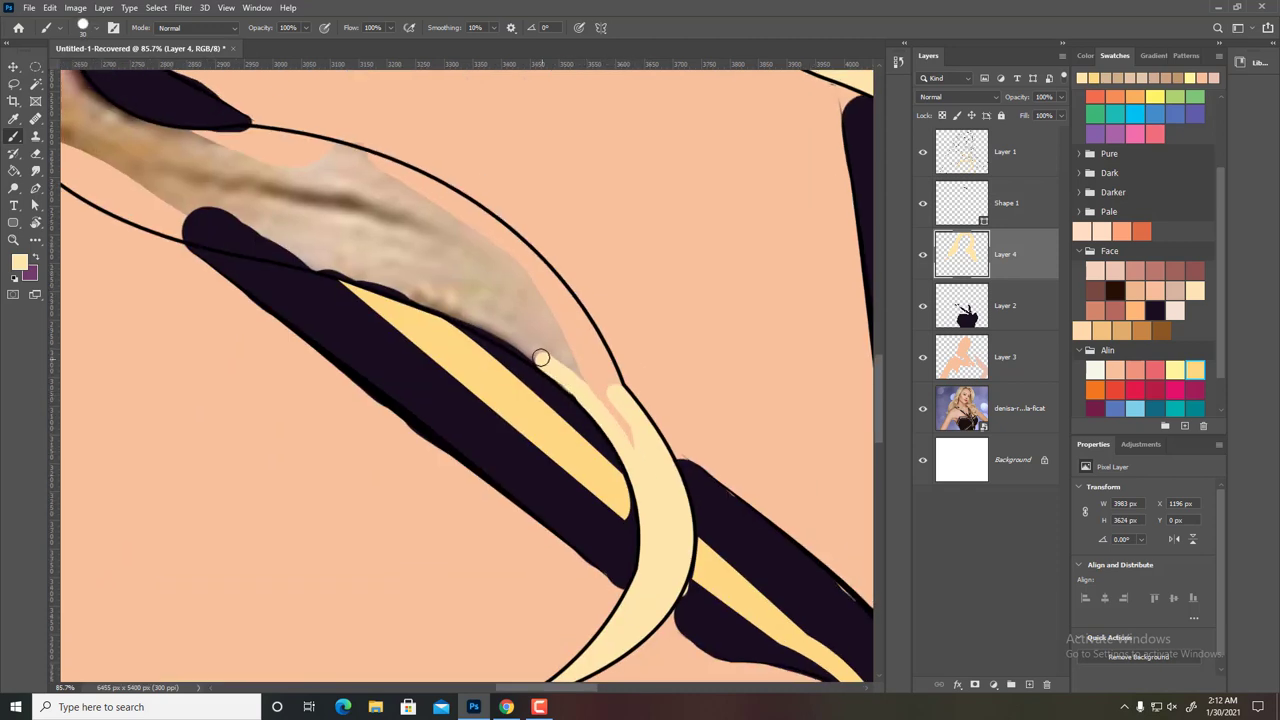
mouse_move(540, 358)
mouse_down()
mouse_move(603, 409)
mouse_move(514, 271)
mouse_up()
scroll(226, 151, up, 3)
scroll(226, 151, left, 4)
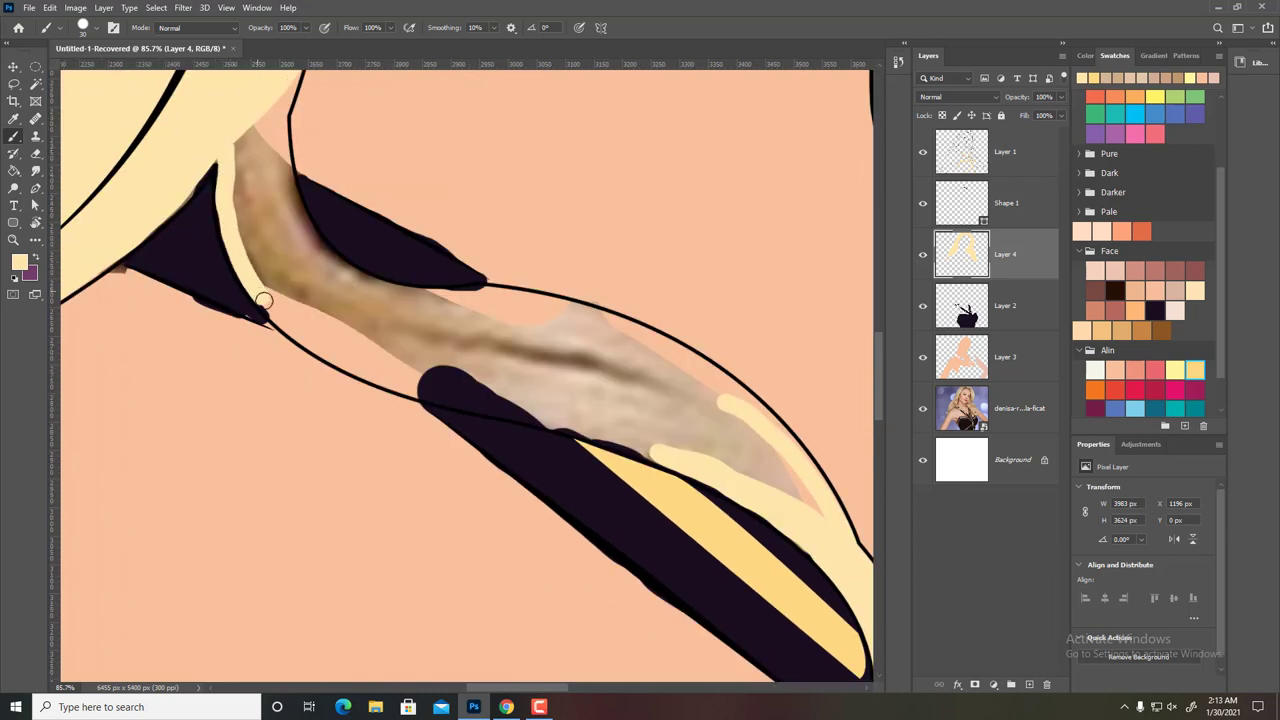
scroll(279, 103, up, 2)
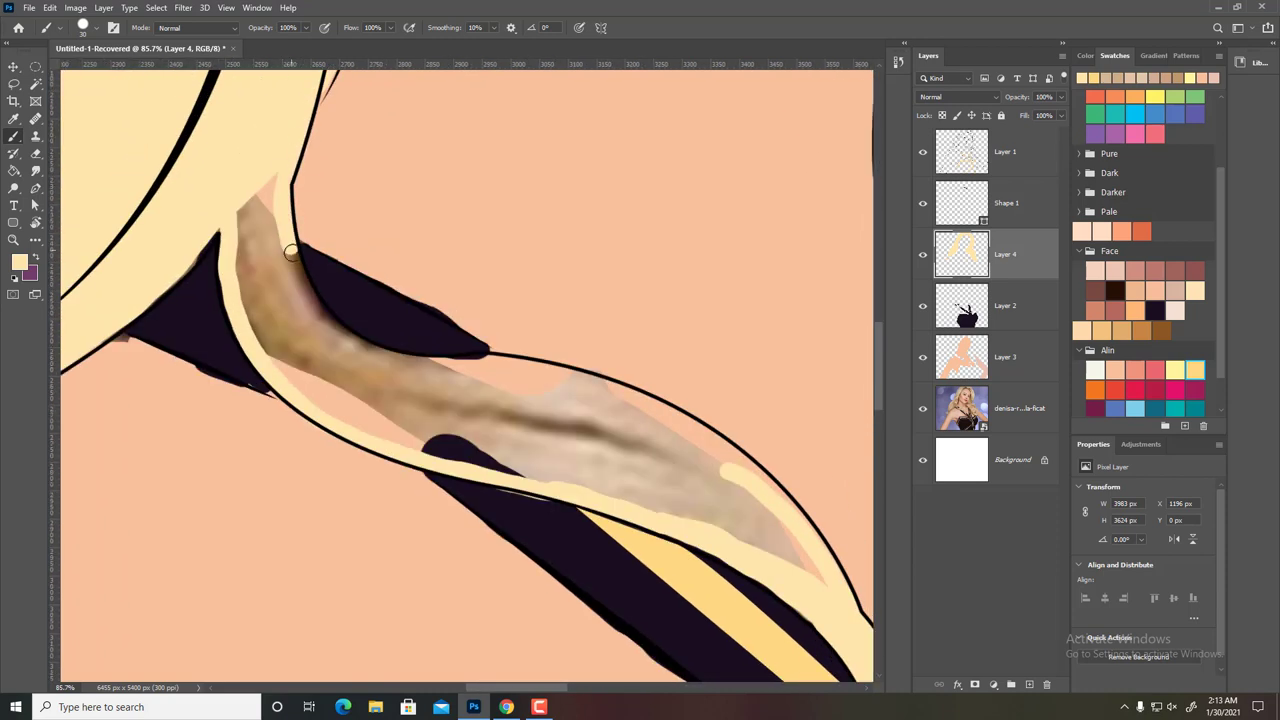
drag(276, 180, 362, 350)
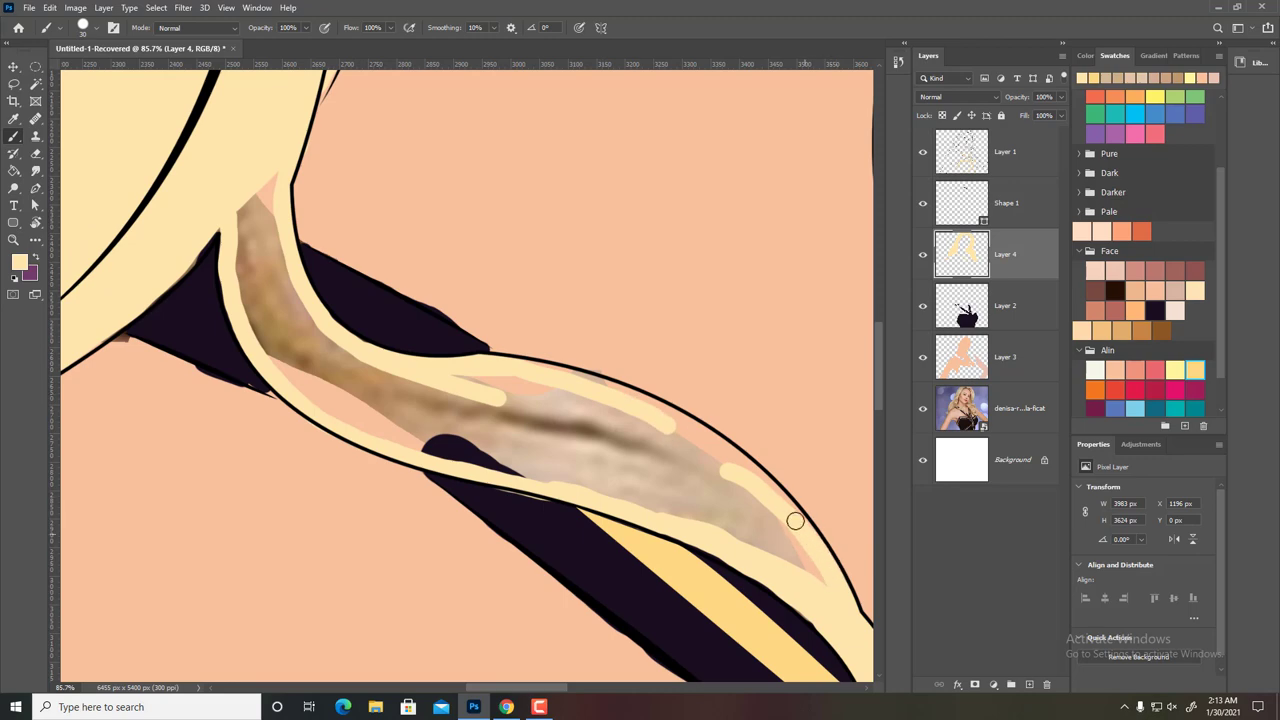
mouse_move(736, 540)
mouse_down()
mouse_move(571, 400)
mouse_move(754, 537)
mouse_move(294, 366)
mouse_move(305, 314)
mouse_up()
- Hide the reference photo and make Layer 3 active with the Eraser
key(ctrl+0)
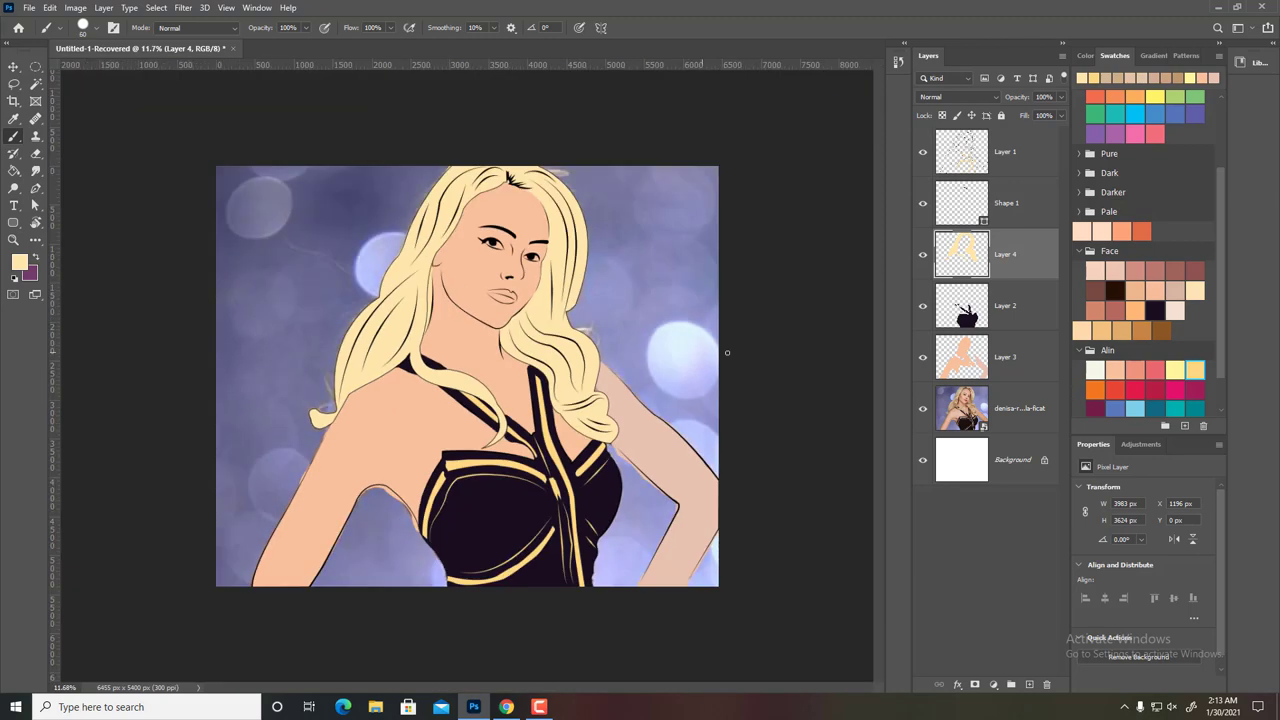
click(923, 408)
click(1005, 357)
scroll(400, 418, up, 3)
scroll(400, 418, up, 2)
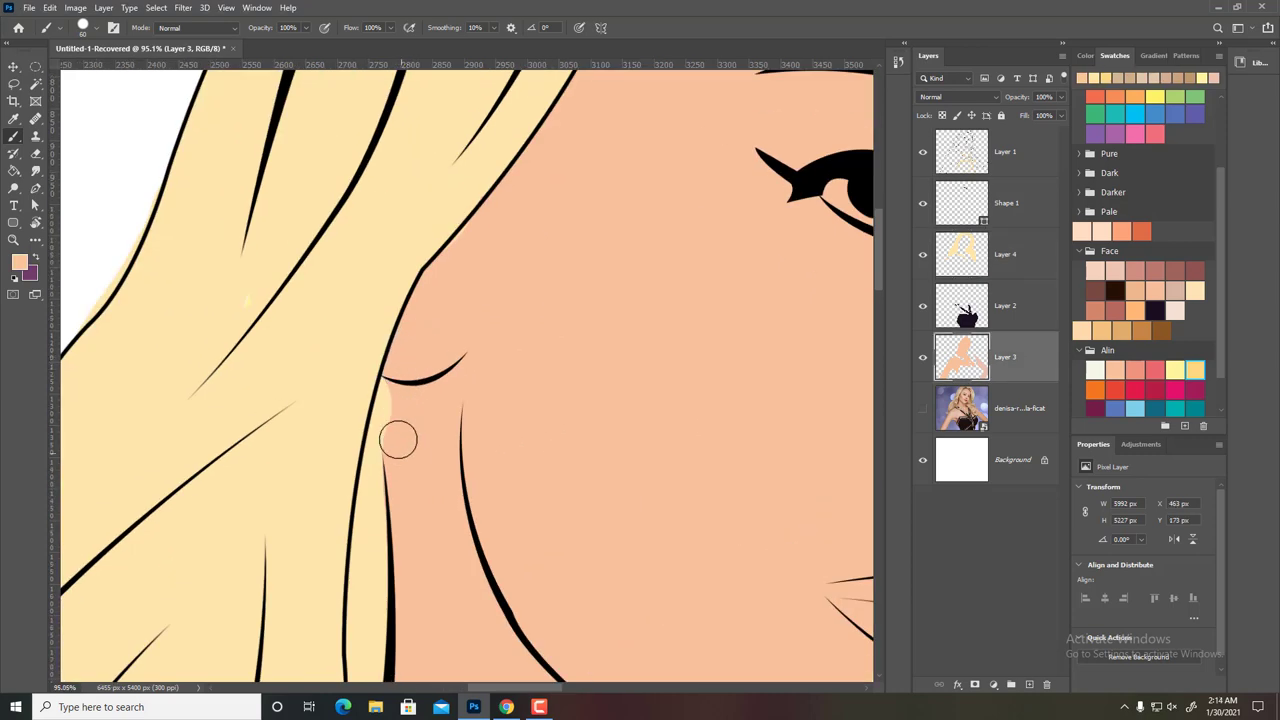
key(e)
ctrl+click(398, 440)
key(ctrl+0)
scroll(510, 400, up, 2)
ctrl+click(510, 400)
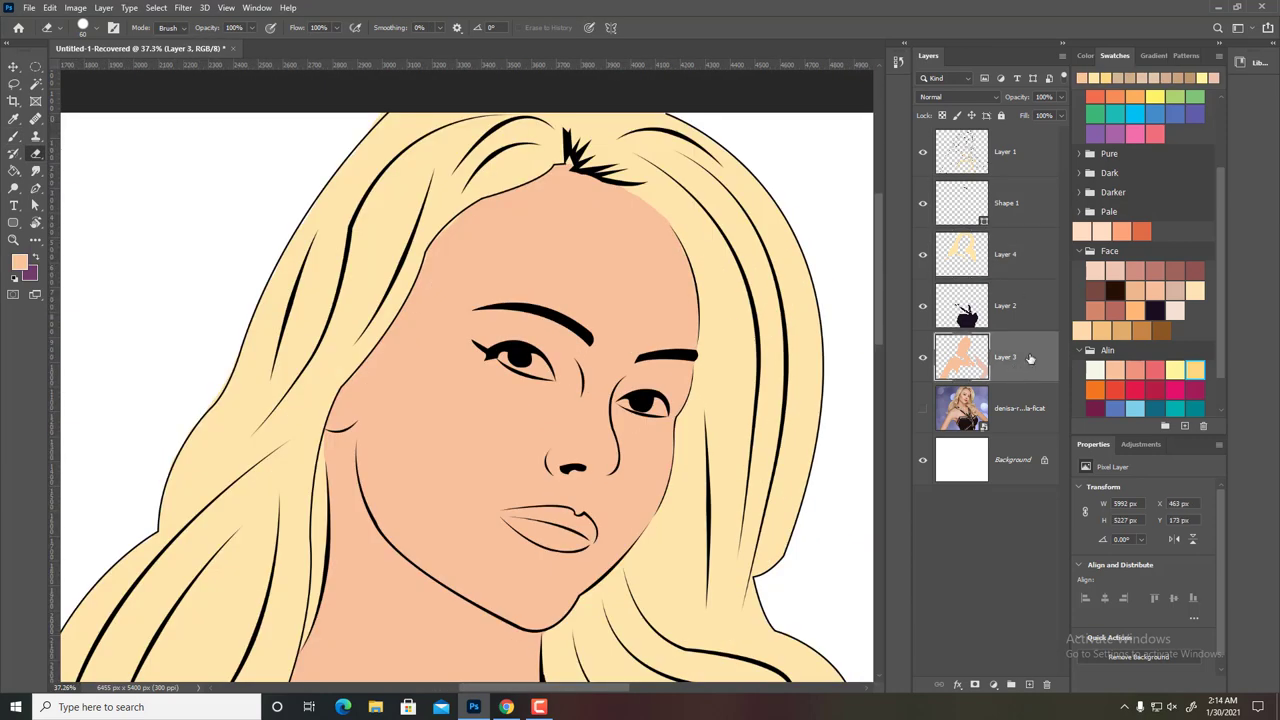
- Erase white eyeball areas inside both eyes on Layer 3
scroll(520, 378, up, 3)
scroll(519, 379, up, 3)
mouse_move(360, 430)
mouse_down()
mouse_move(514, 480)
mouse_move(582, 457)
mouse_up()
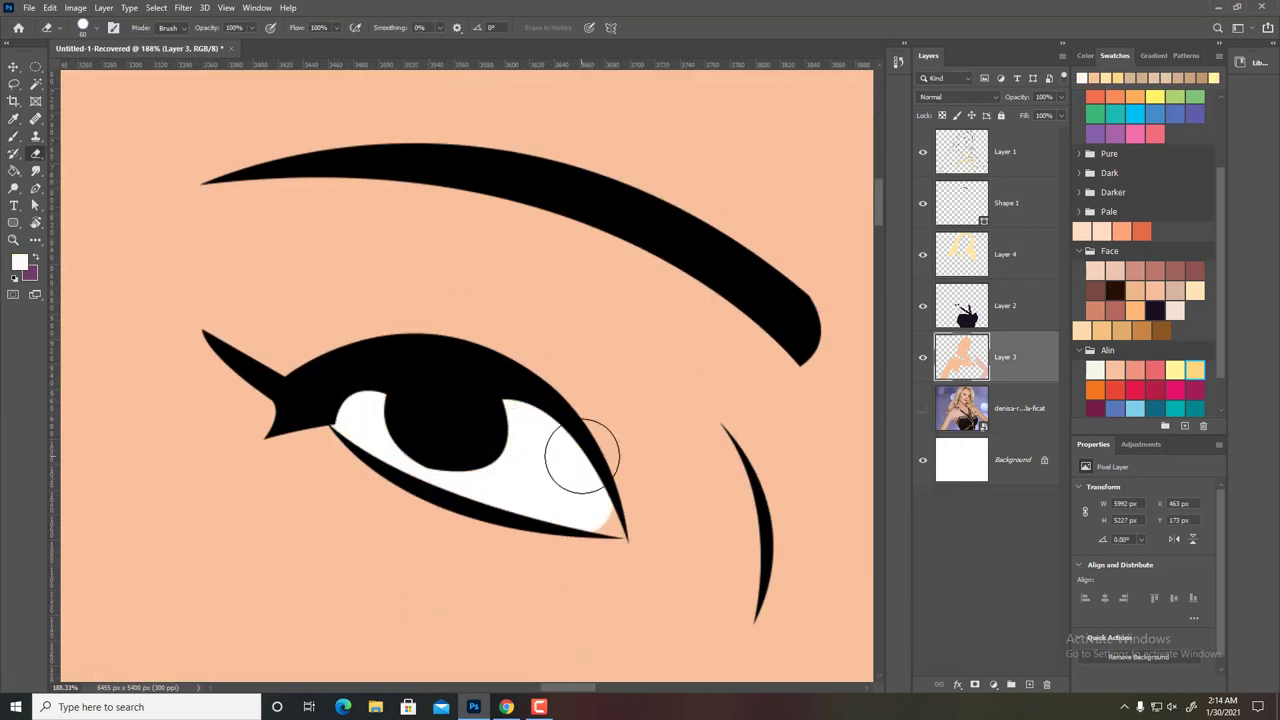
drag(688, 531, 188, 366)
drag(485, 468, 443, 480)
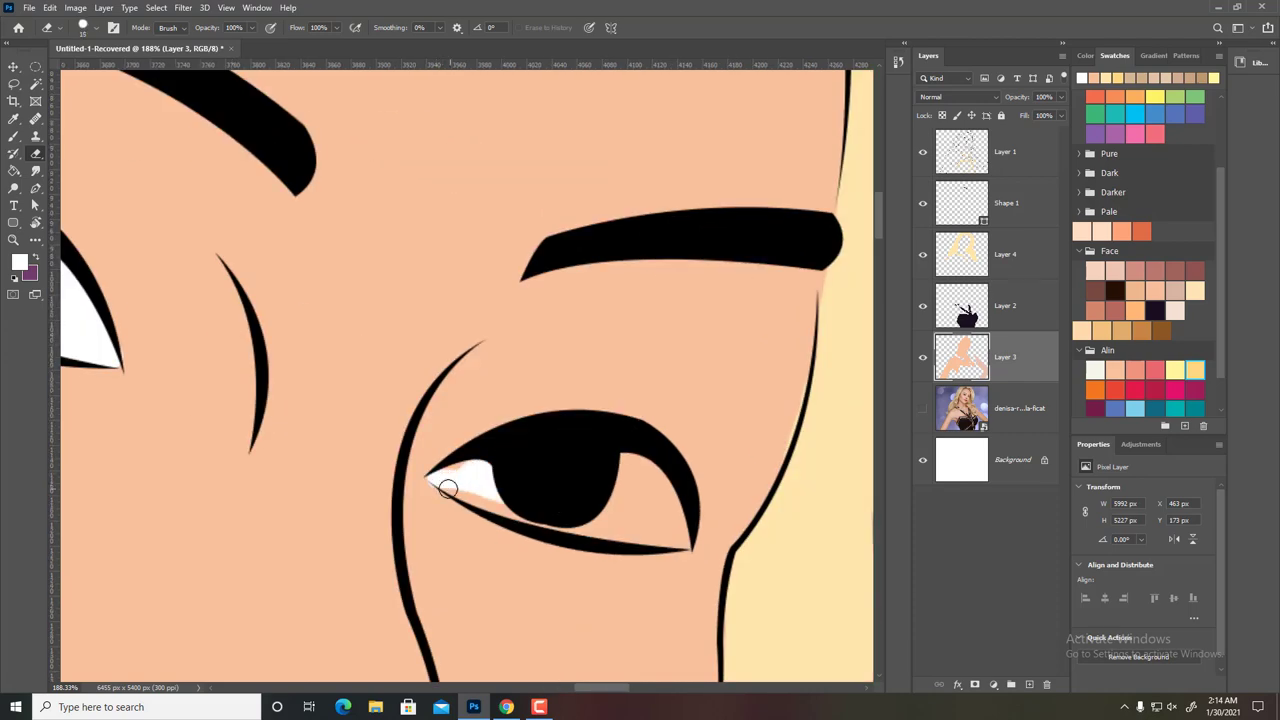
drag(663, 505, 653, 519)
scroll(531, 482, down, 5)
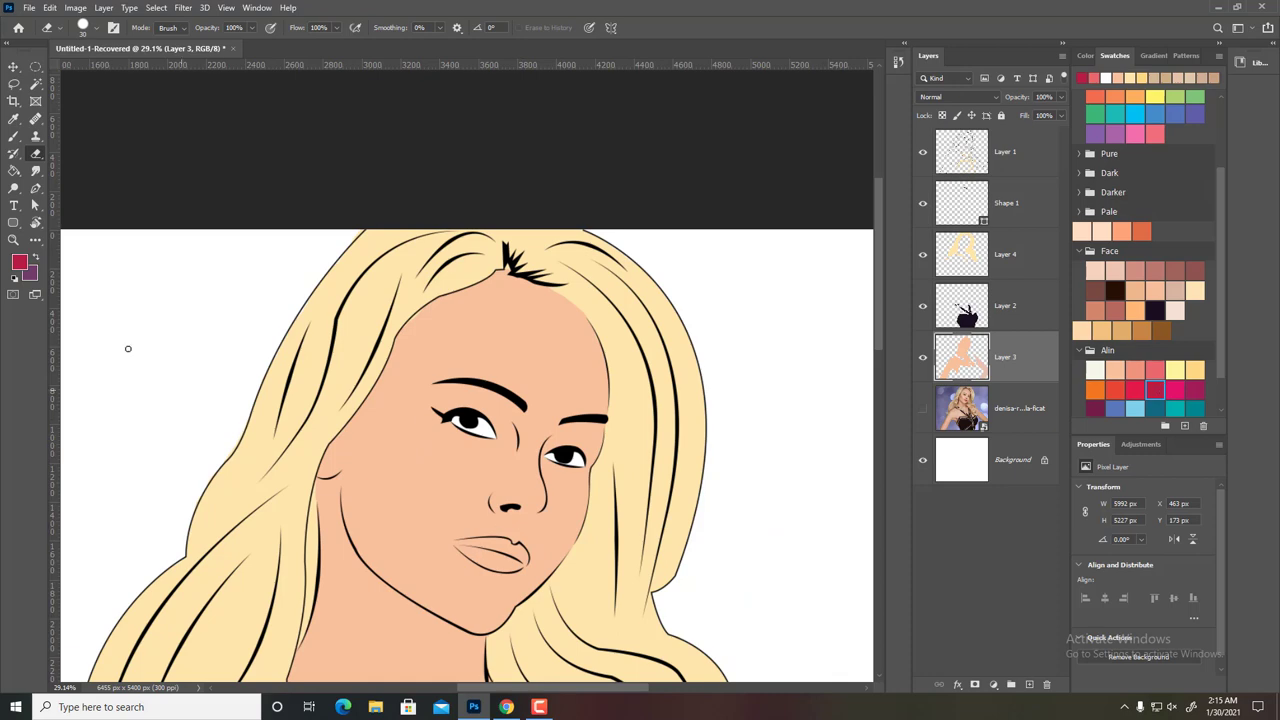
- Paint the lips with a red swatch
key(b)
click(491, 558)
scroll(495, 560, up, 4)
scroll(306, 294, up, 2)
mouse_move(306, 296)
mouse_down()
mouse_move(333, 332)
mouse_move(543, 434)
mouse_move(714, 400)
mouse_move(680, 331)
mouse_move(601, 300)
mouse_move(363, 291)
mouse_move(596, 392)
mouse_up()
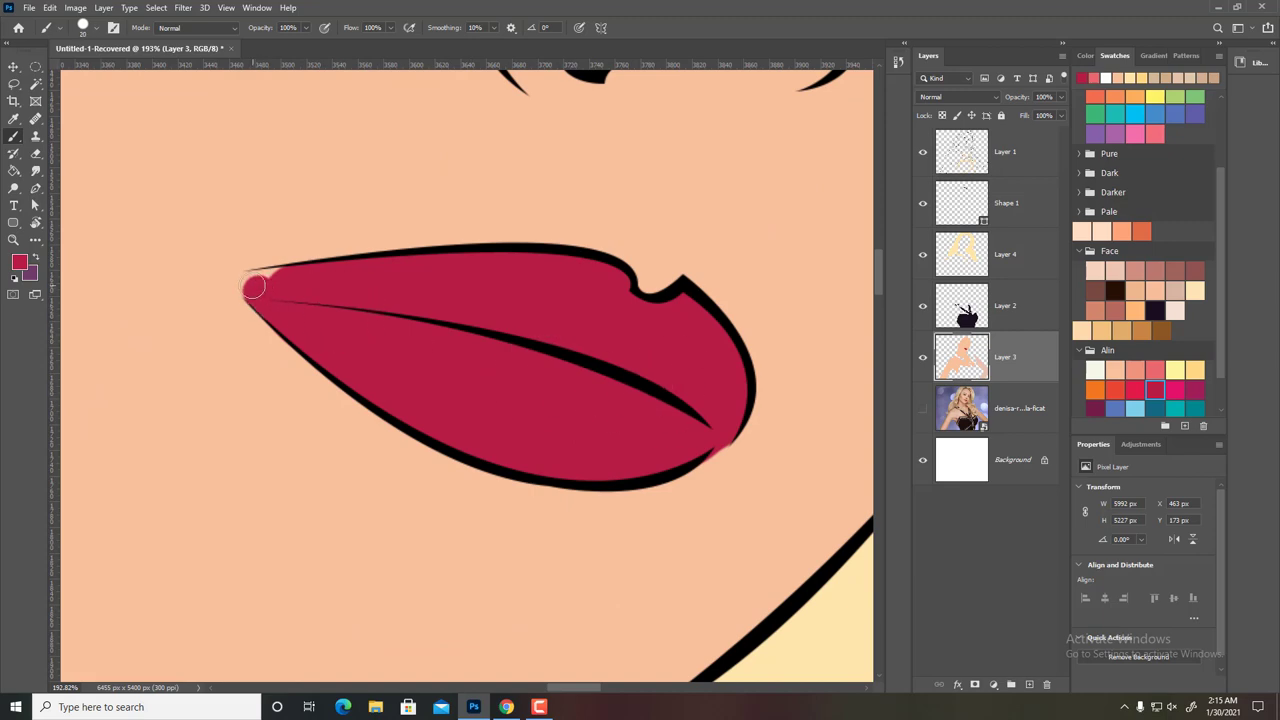
scroll(723, 344, down, 10)
- Add a new layer and set a darker brown shading colour sampled from the hair
click(1005, 254)
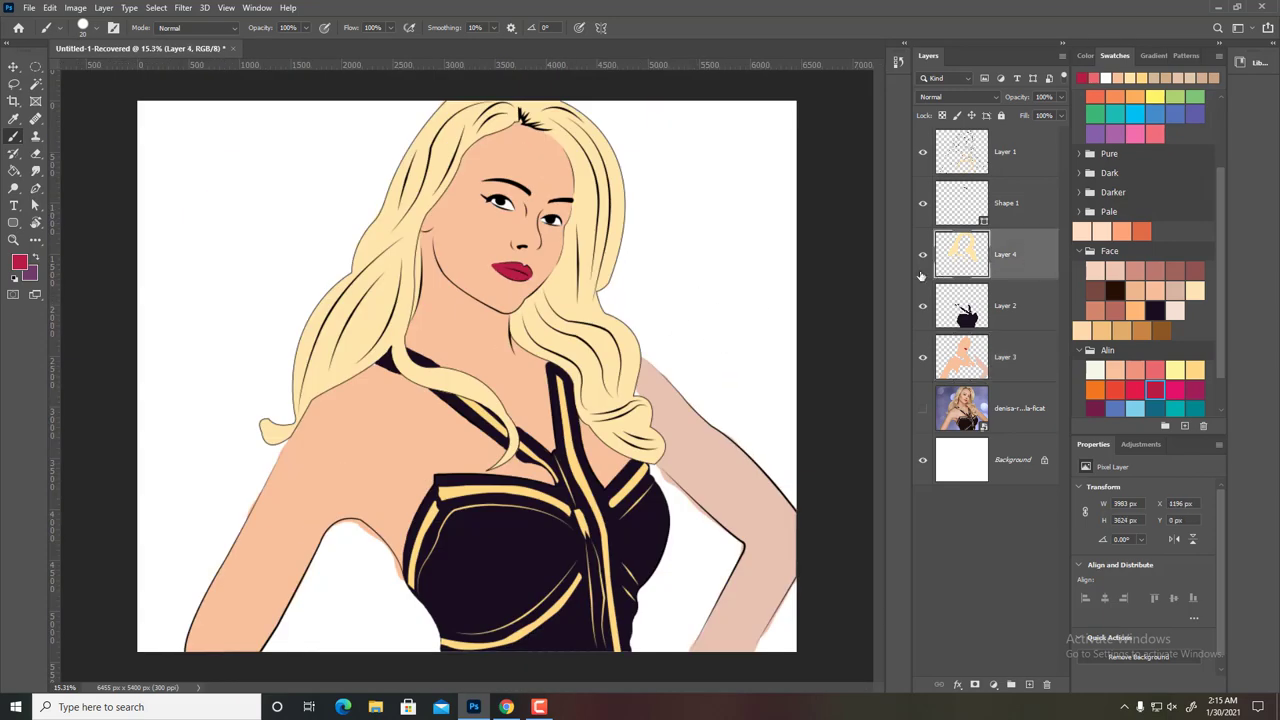
key(ctrl+shift+alt+n)
key(i)
click(563, 289)
click(19, 262)
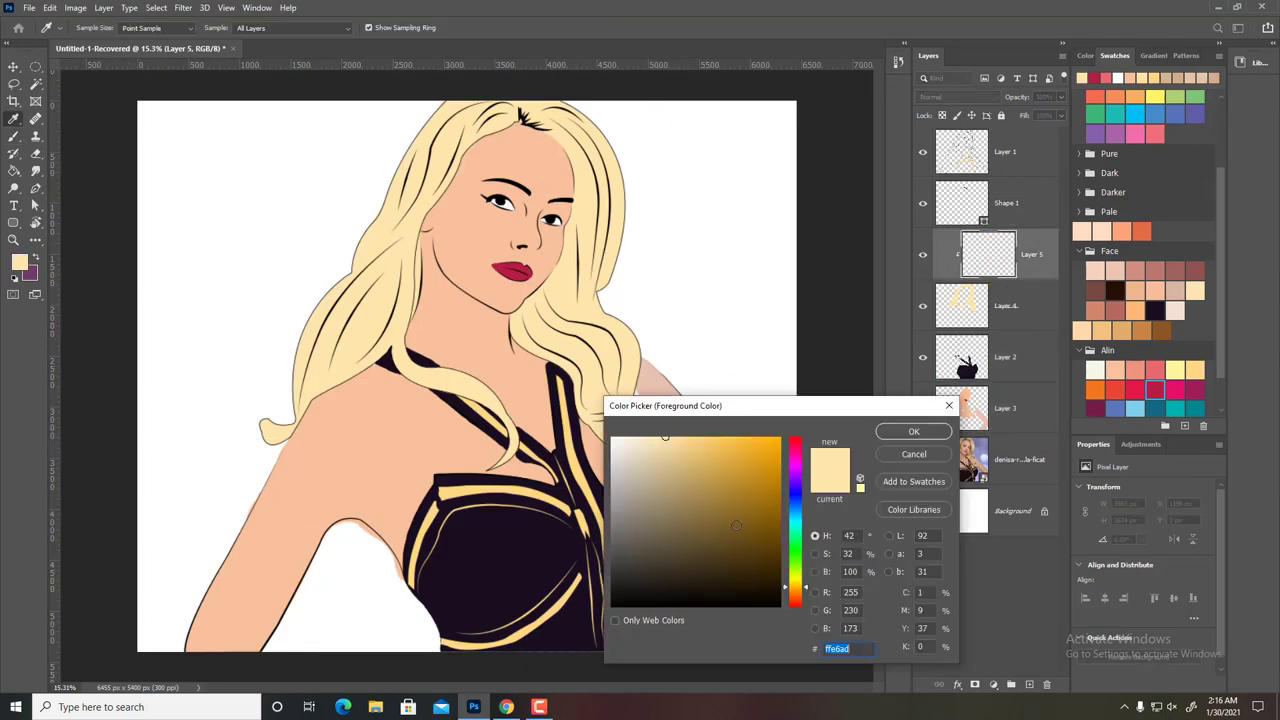
click(897, 436)
key(b)
- Paint brown hair shading with a soft round brush, undoing the last stroke
right_click(630, 256)
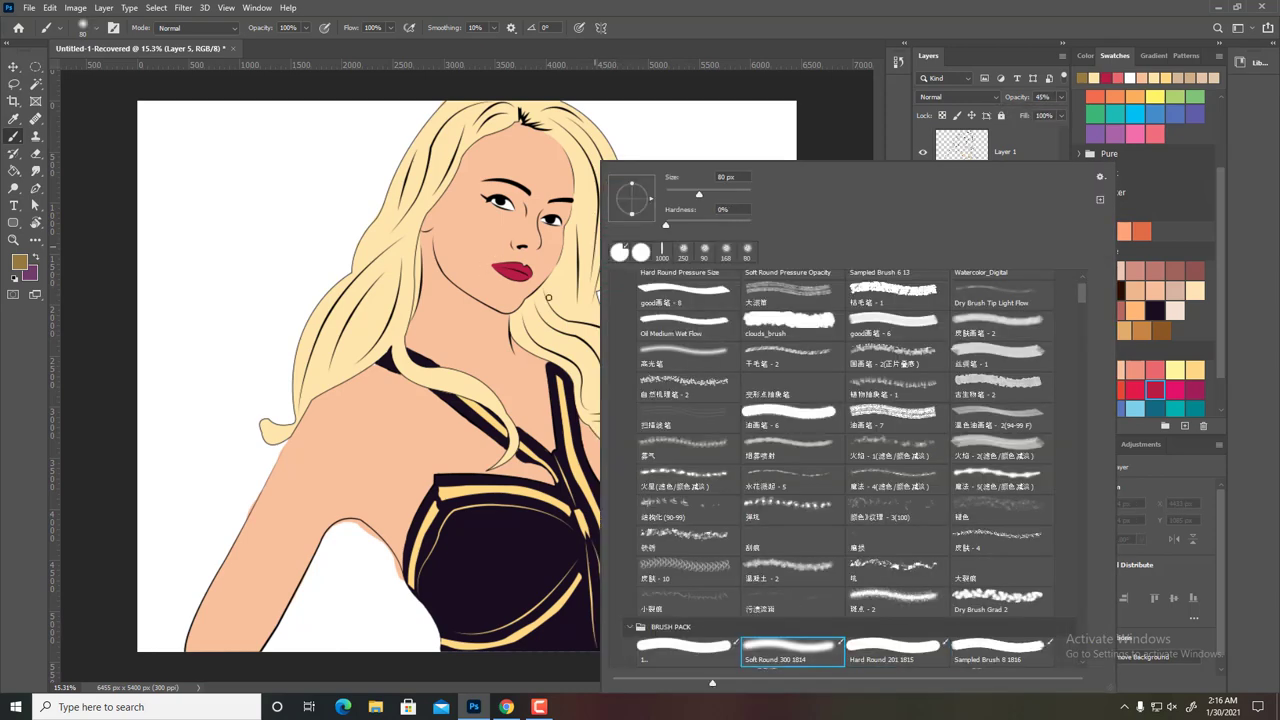
click(608, 349)
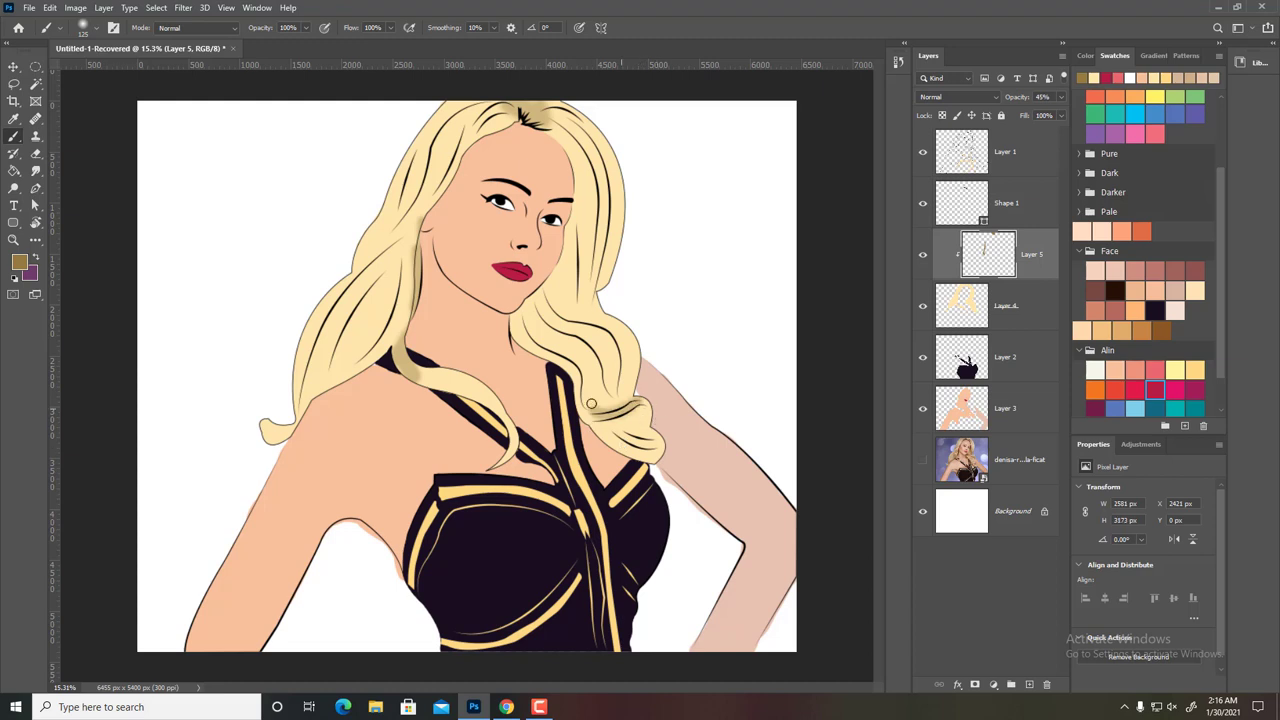
drag(569, 210, 560, 295)
mouse_move(580, 240)
mouse_down()
mouse_move(520, 325)
mouse_move(560, 355)
mouse_up()
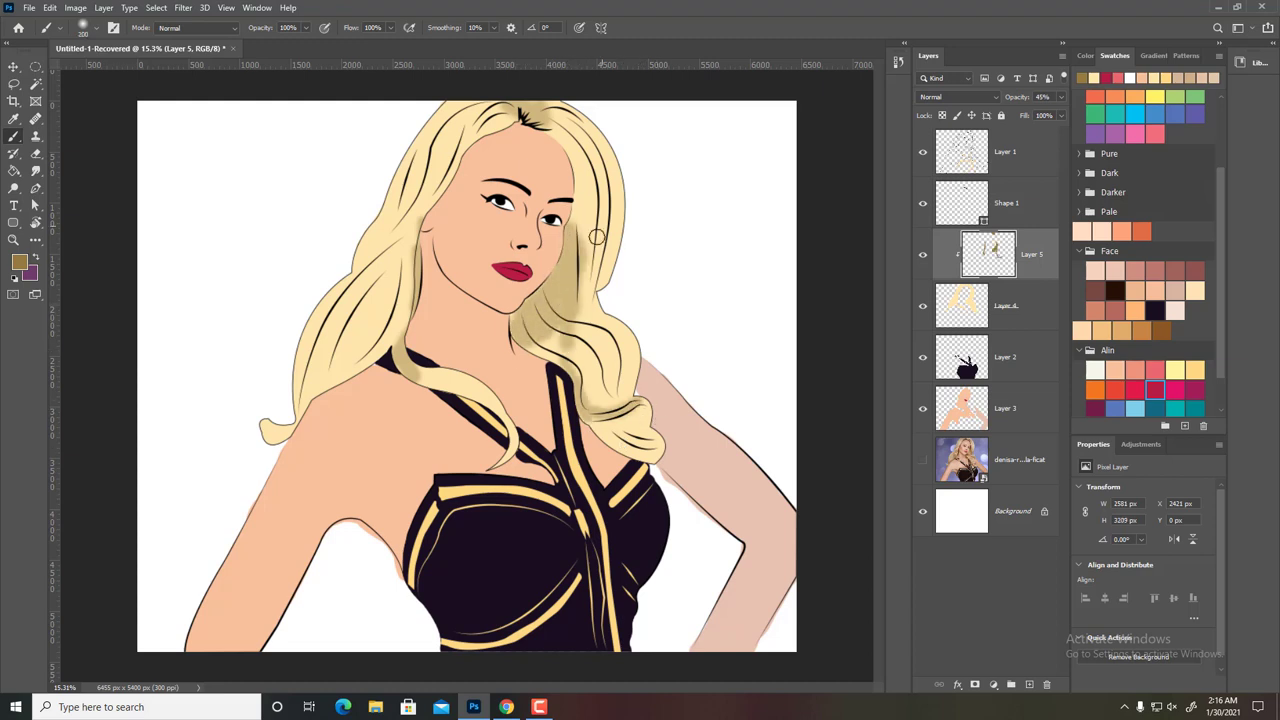
drag(410, 230, 485, 132)
key(ctrl+z)
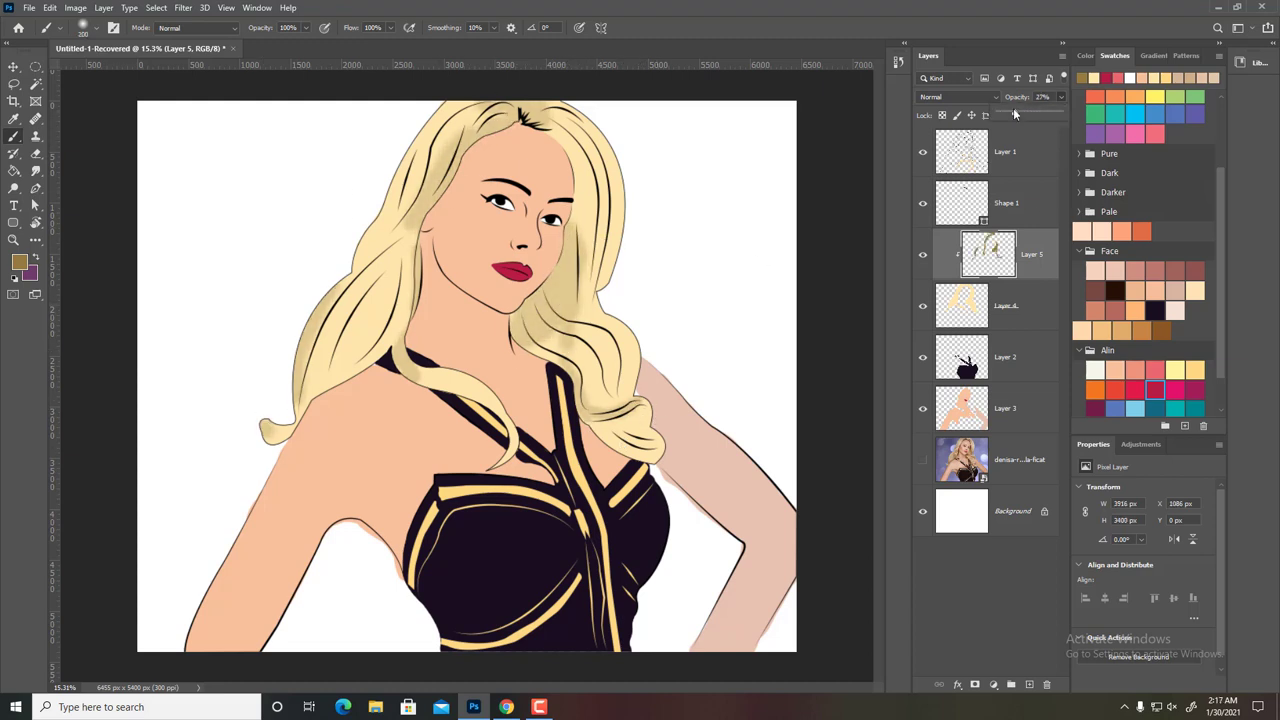
- Add a new layer clipped to Layer 3 with 12% opacity
click(1013, 413)
key(ctrl+shift+alt+n)
key(ctrl+alt+g)
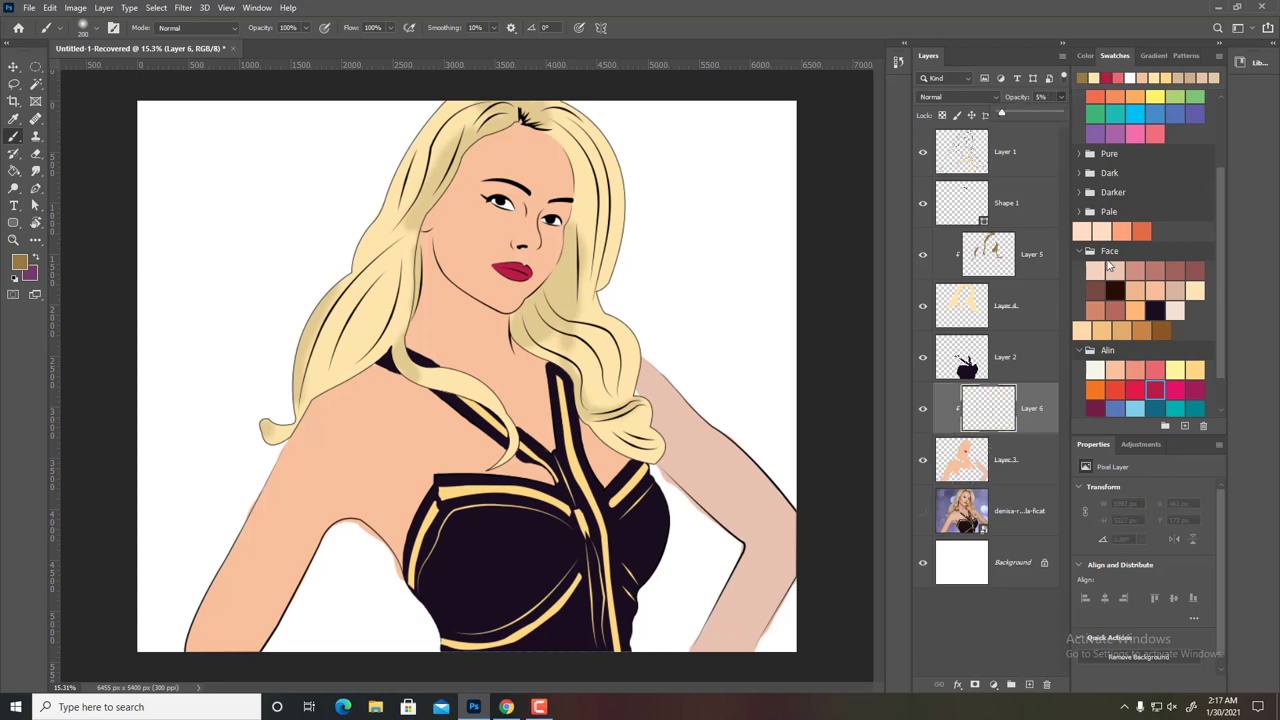
drag(1017, 97, 990, 97)
- Paint faint dark brown shadows along both arms and the left neck strap
click(1155, 370)
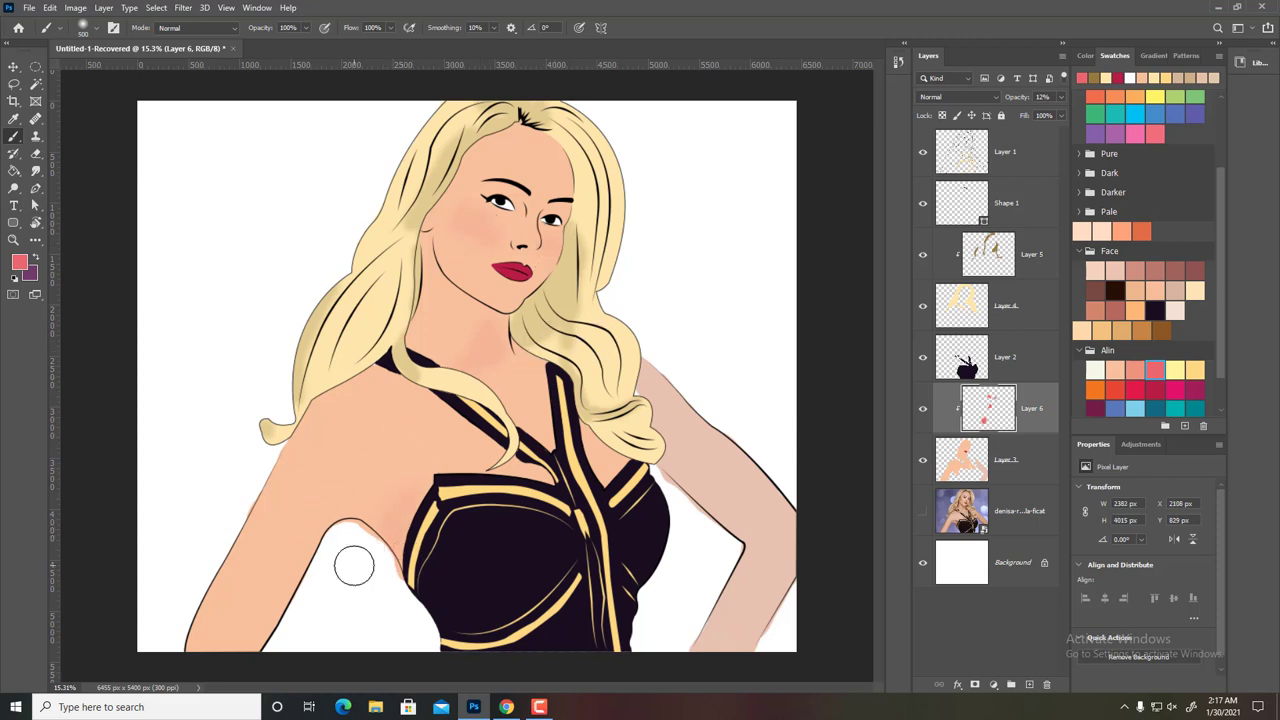
click(1114, 290)
drag(290, 430, 185, 640)
drag(677, 374, 790, 575)
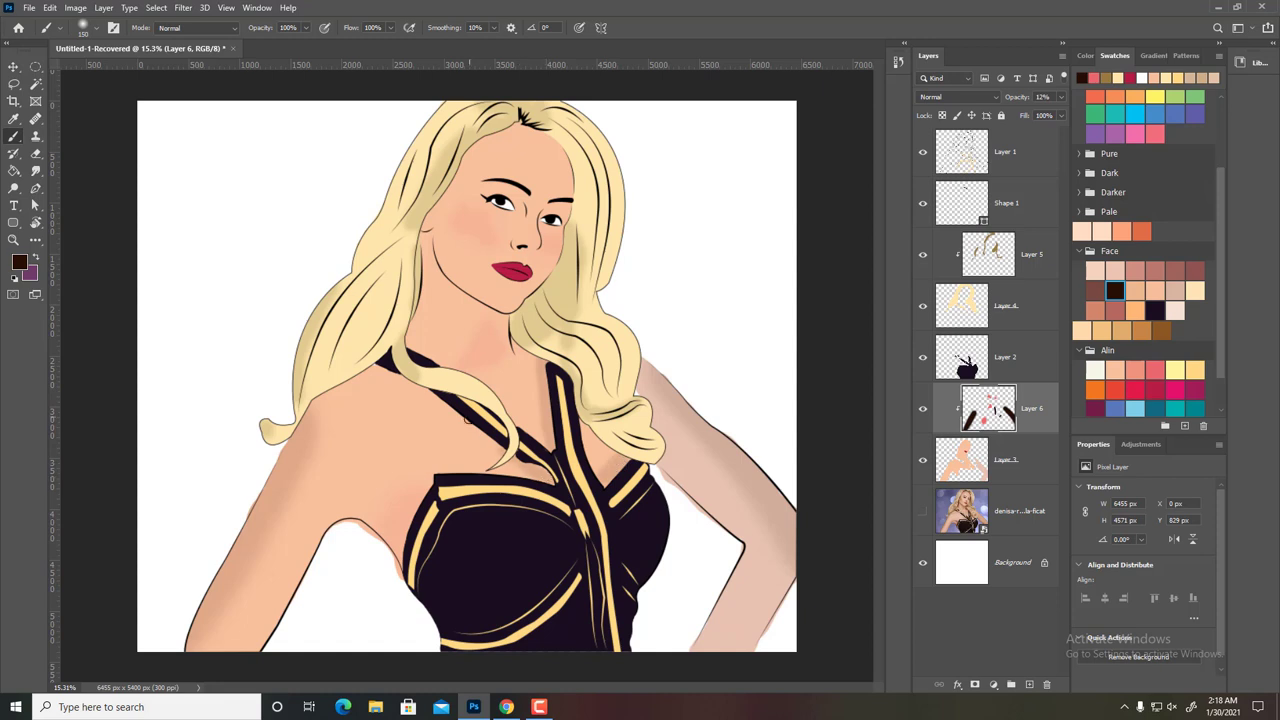
drag(495, 447, 378, 370)
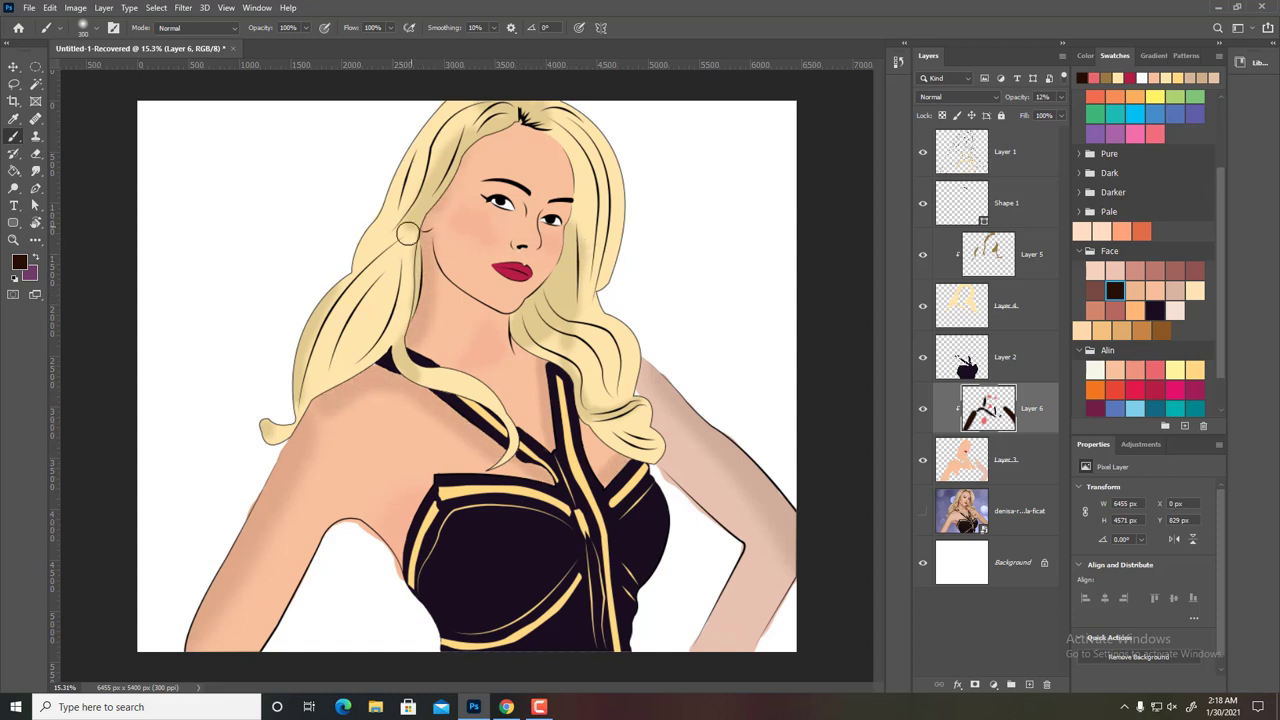
- Set white as the painting colour, enlarge the brush, and select the Background layer
click(1095, 370)
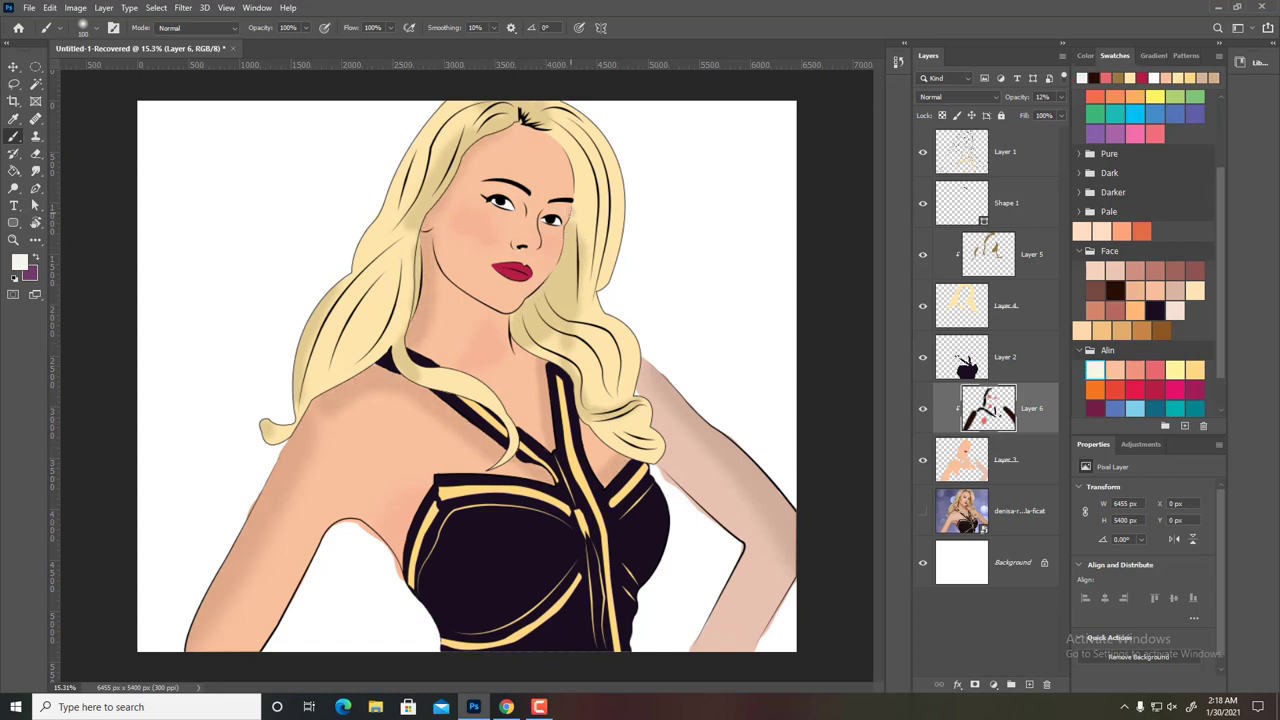
click(19, 262)
click(914, 432)
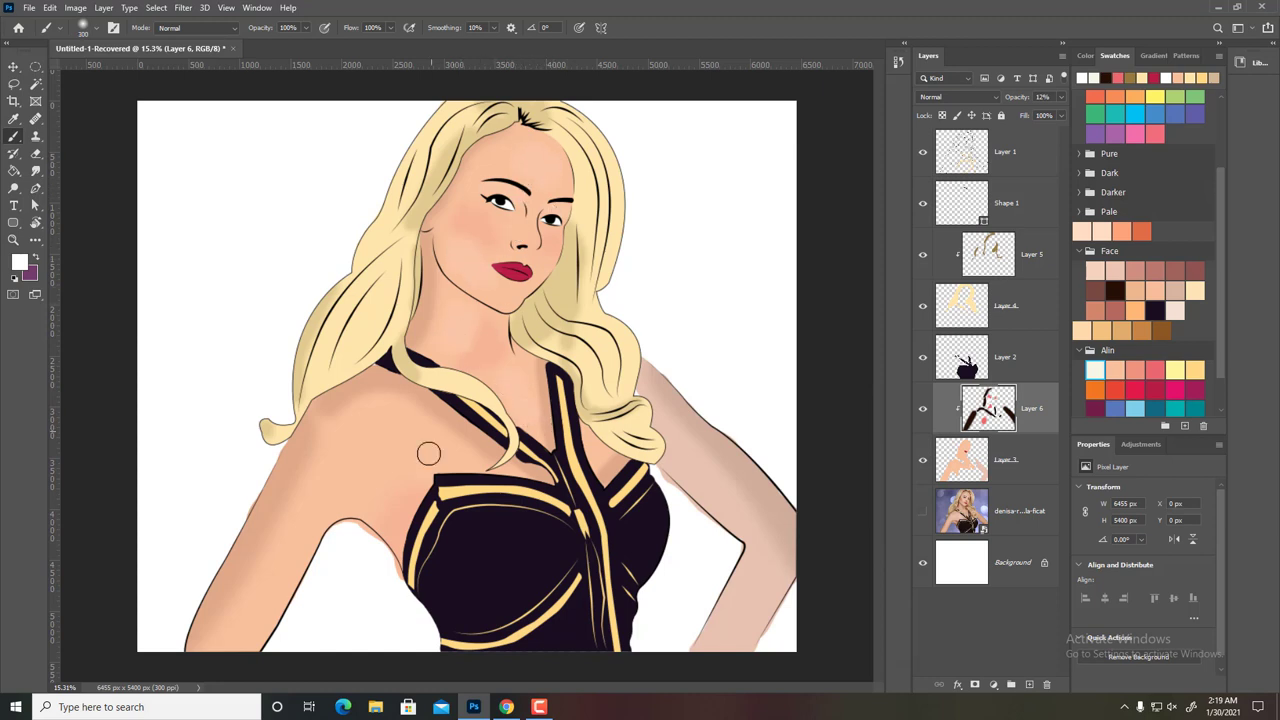
key(bracketright)
key(bracketright)
key(bracketright)
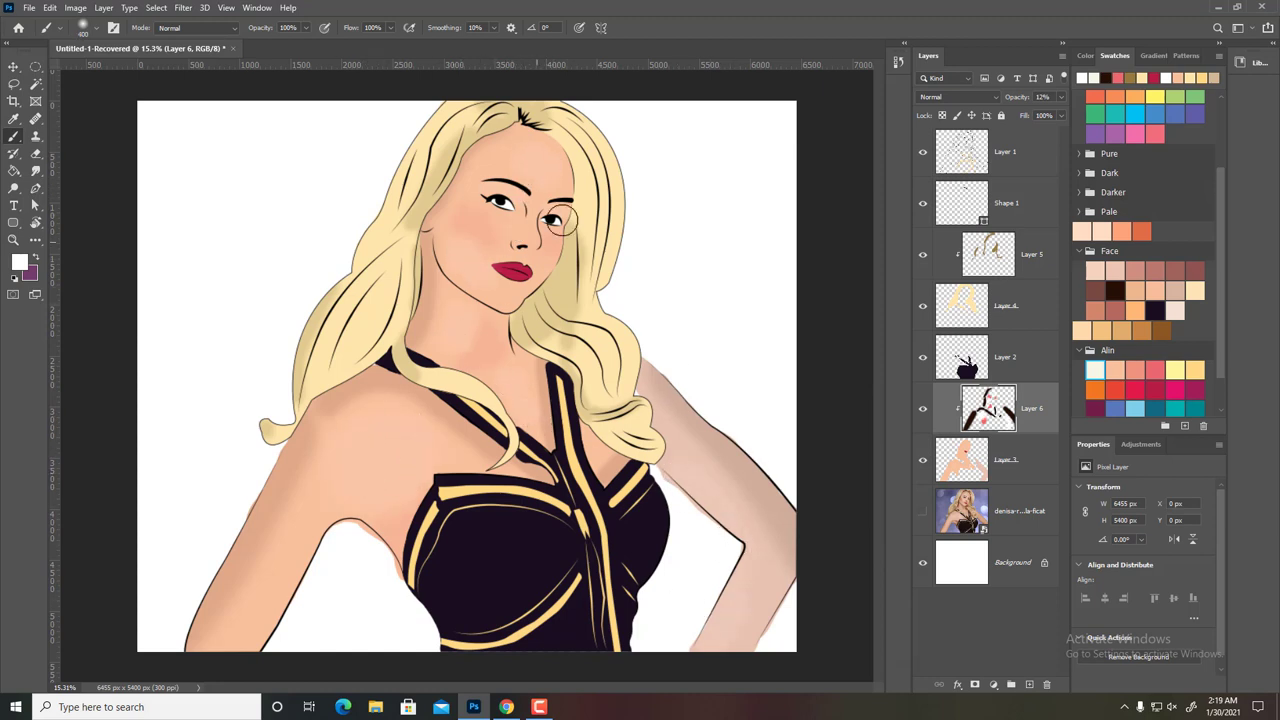
scroll(731, 306, down, 1)
click(975, 568)
- Fill the entire Background layer with a custom purple colour
key(v)
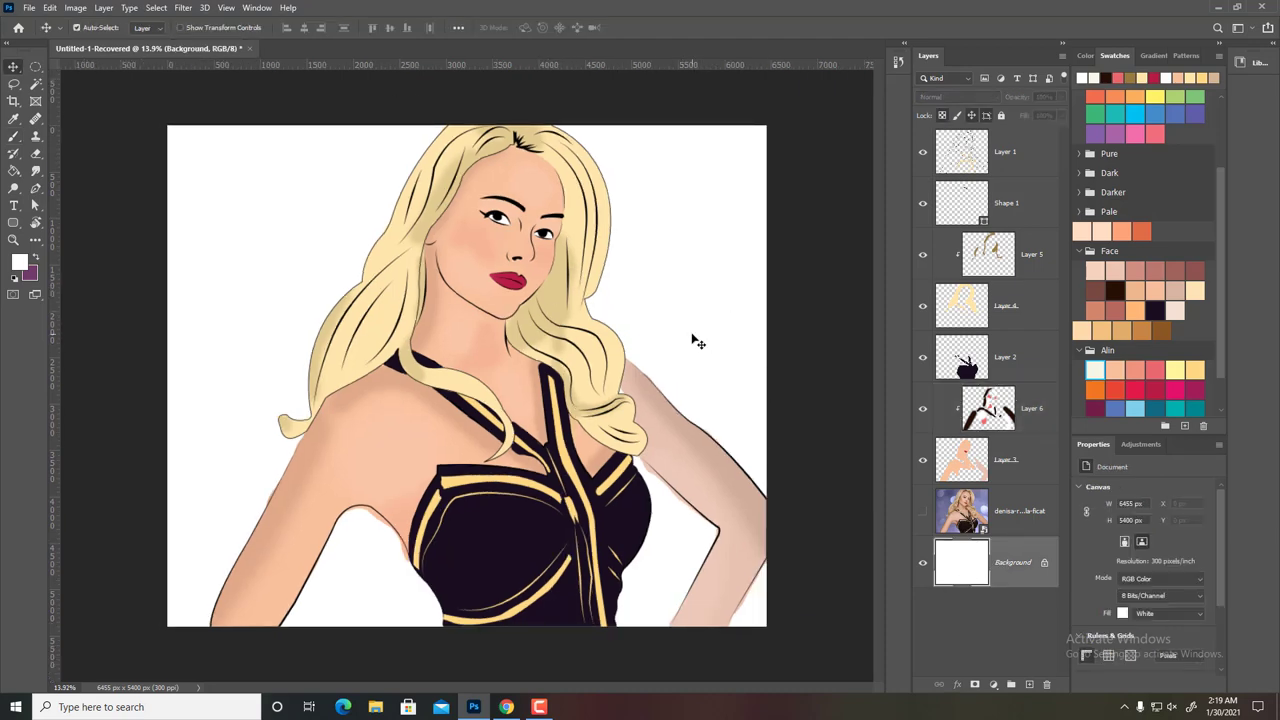
key(ctrl+a)
key(shift+F5)
click(645, 186)
click(655, 221)
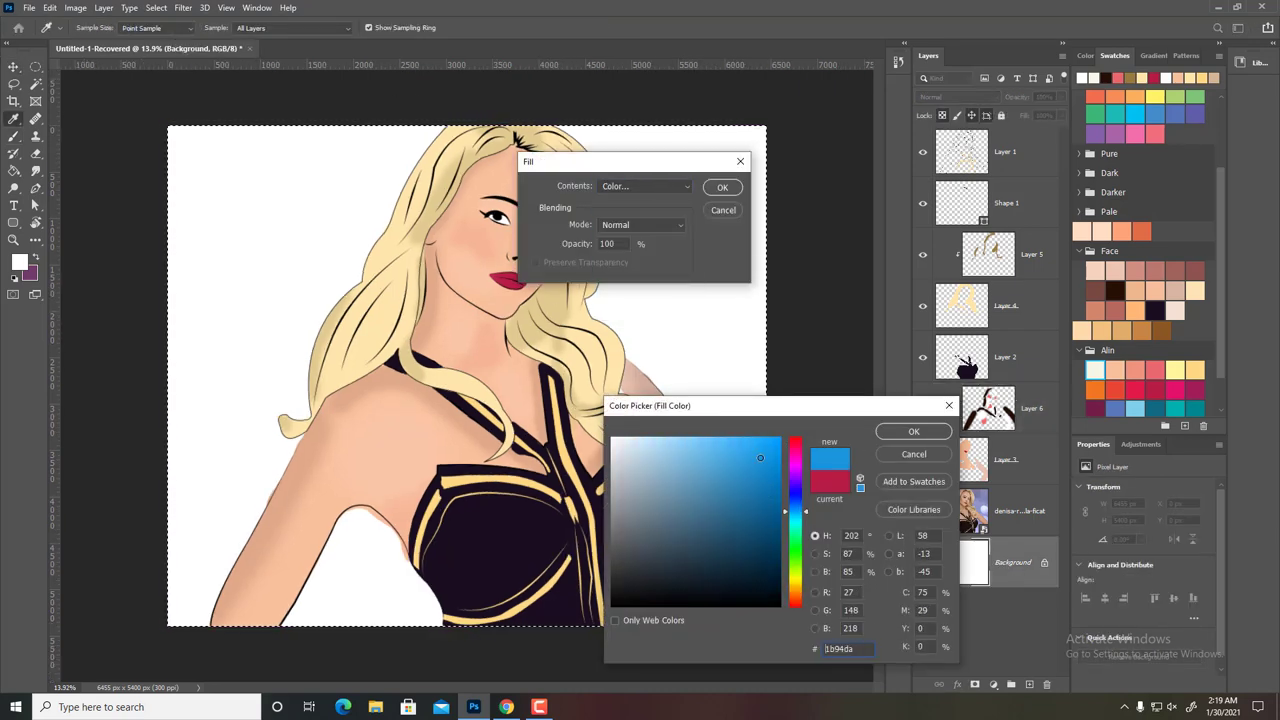
drag(810, 521, 796, 482)
key(Return)
key(Return)
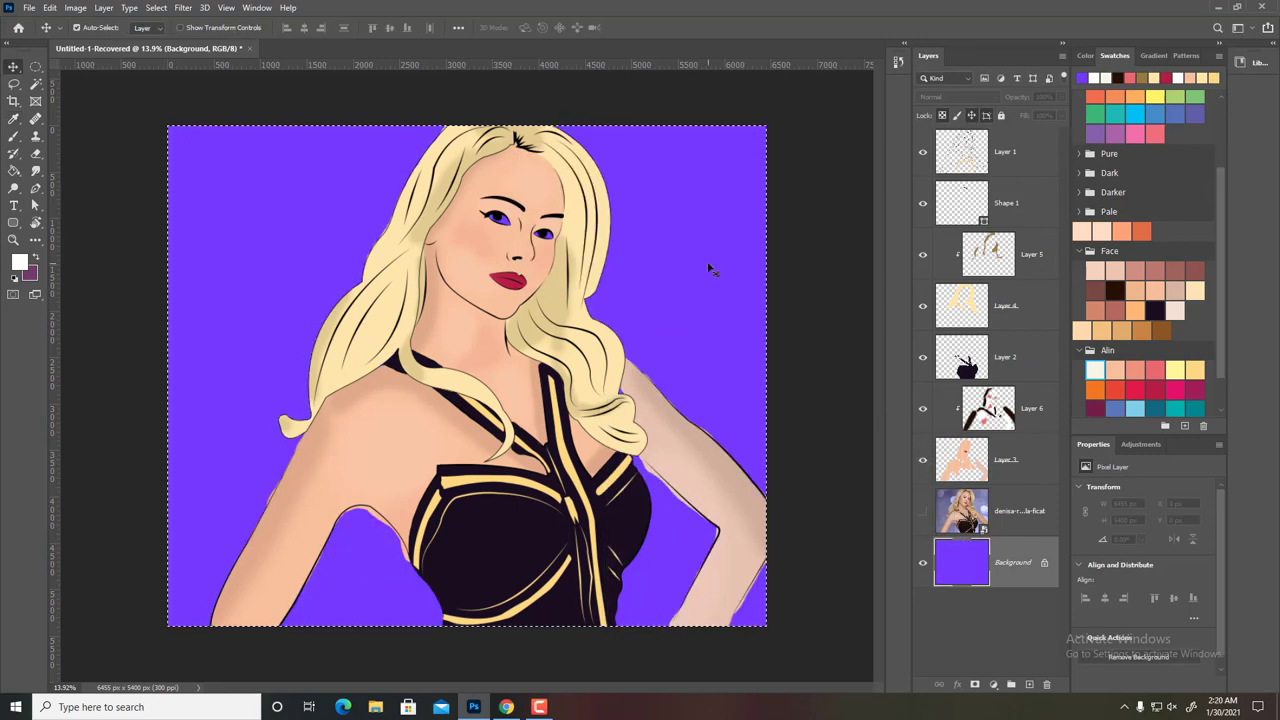
- Repaint both eye whites white on Layer 3 with a hard round brush
scroll(530, 230, up, 3)
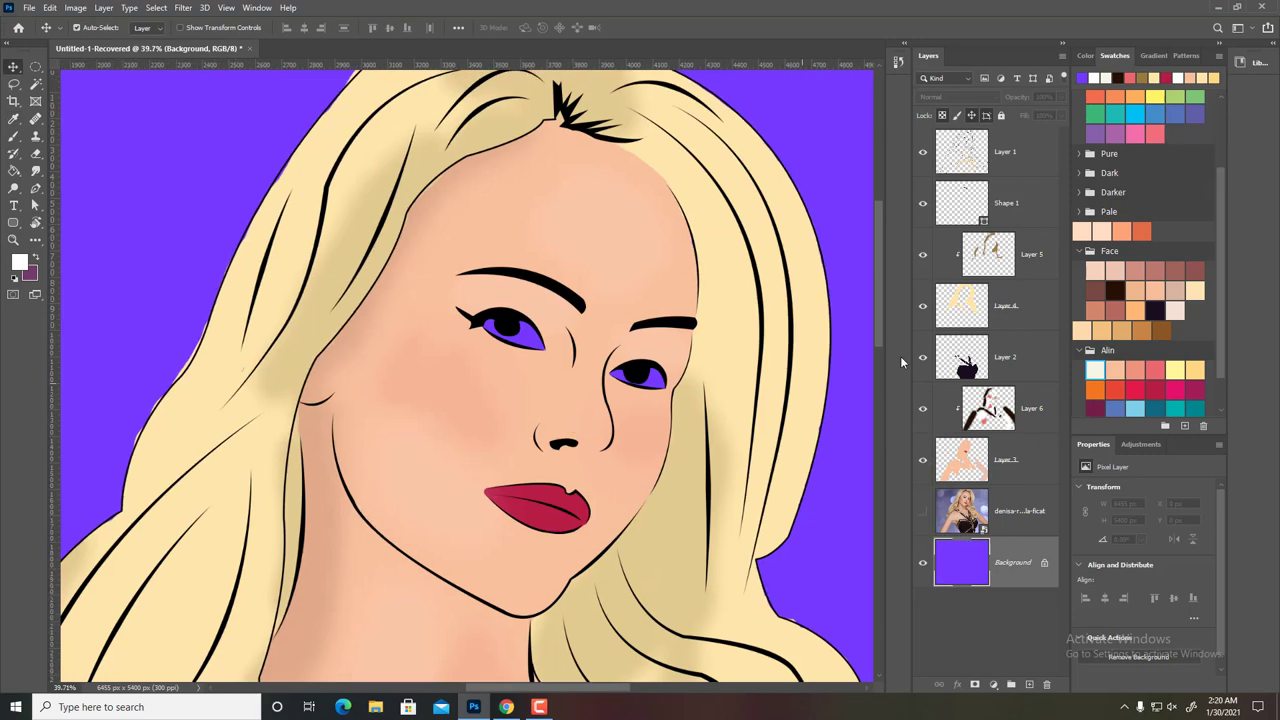
scroll(470, 330, up, 2)
scroll(440, 400, up, 3)
click(437, 410)
key(b)
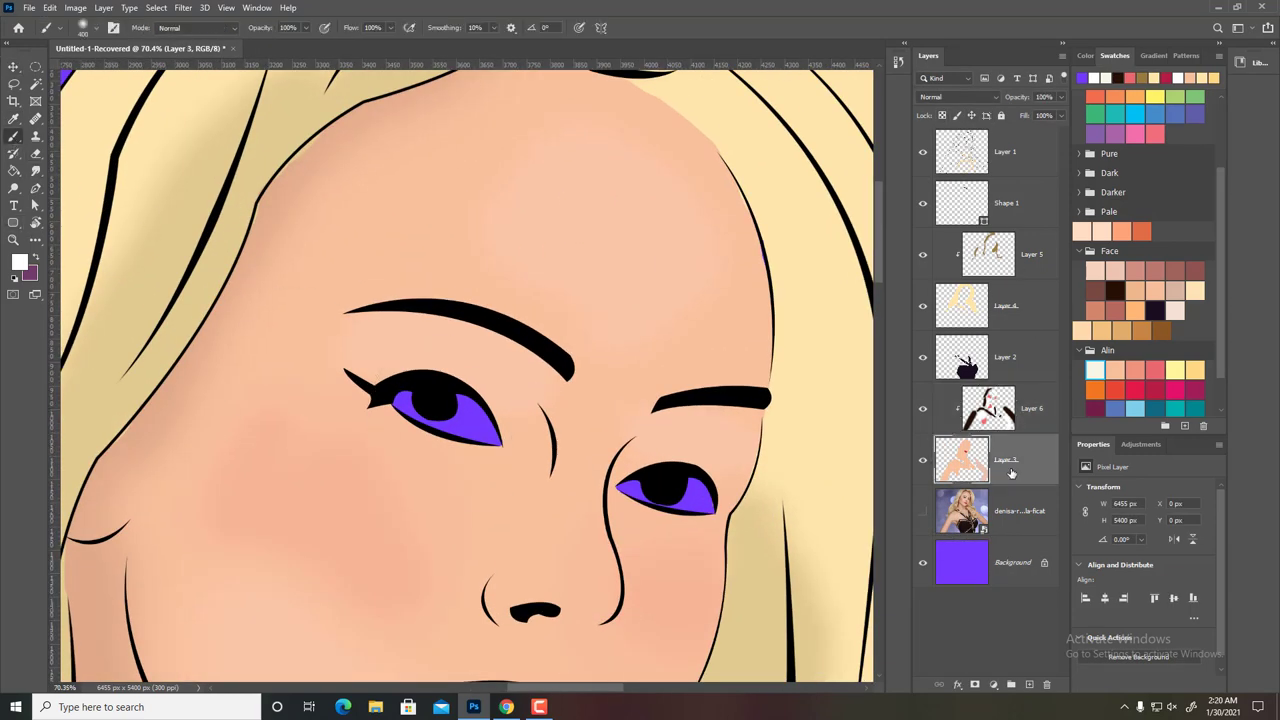
right_click(510, 450)
click(800, 645)
key(Return)
scroll(415, 435, up, 3)
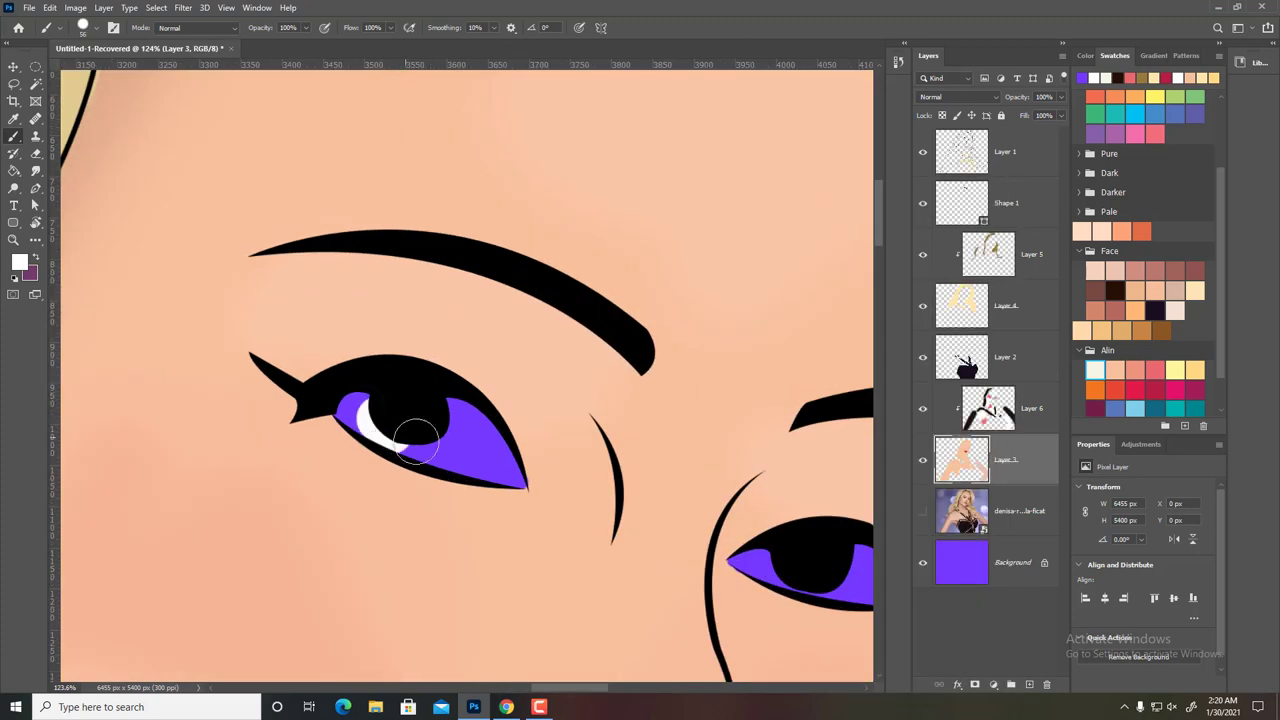
mouse_move(416, 436)
mouse_down()
mouse_move(500, 465)
mouse_move(385, 390)
mouse_up()
drag(686, 486, 740, 500)
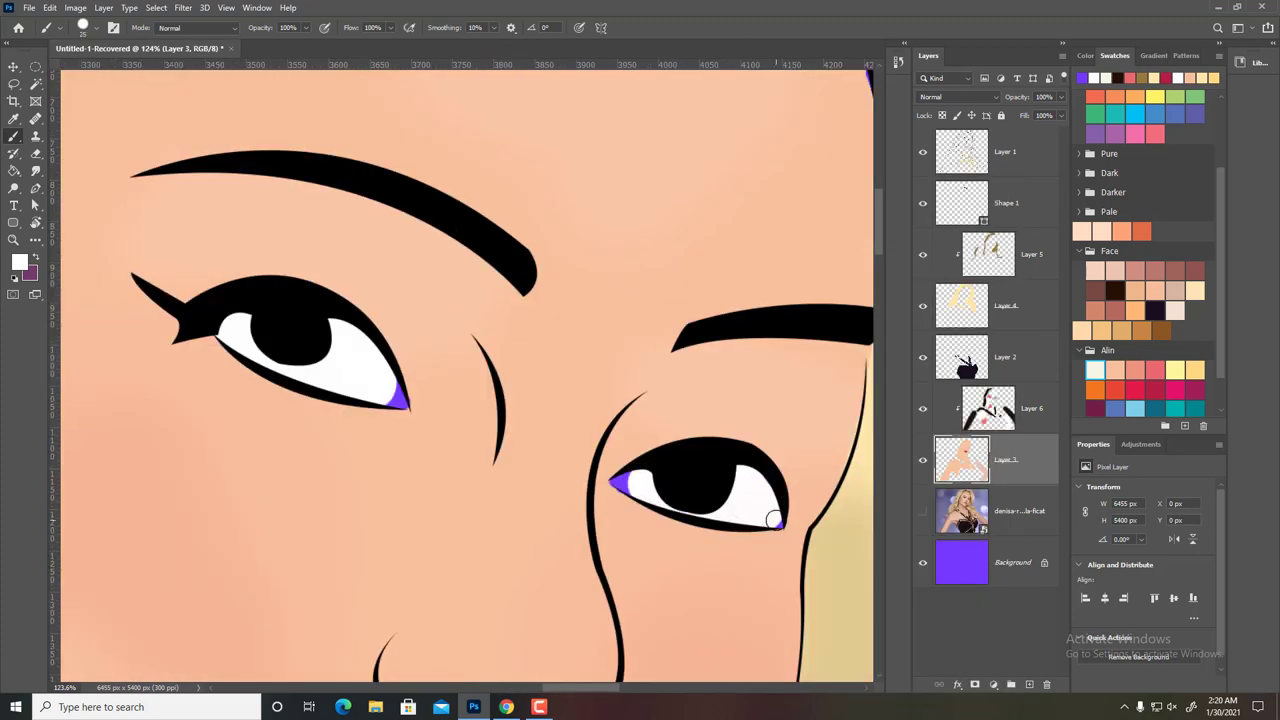
- Fit the whole canvas in view, select all, and switch to the Eraser
scroll(397, 397, down, 5)
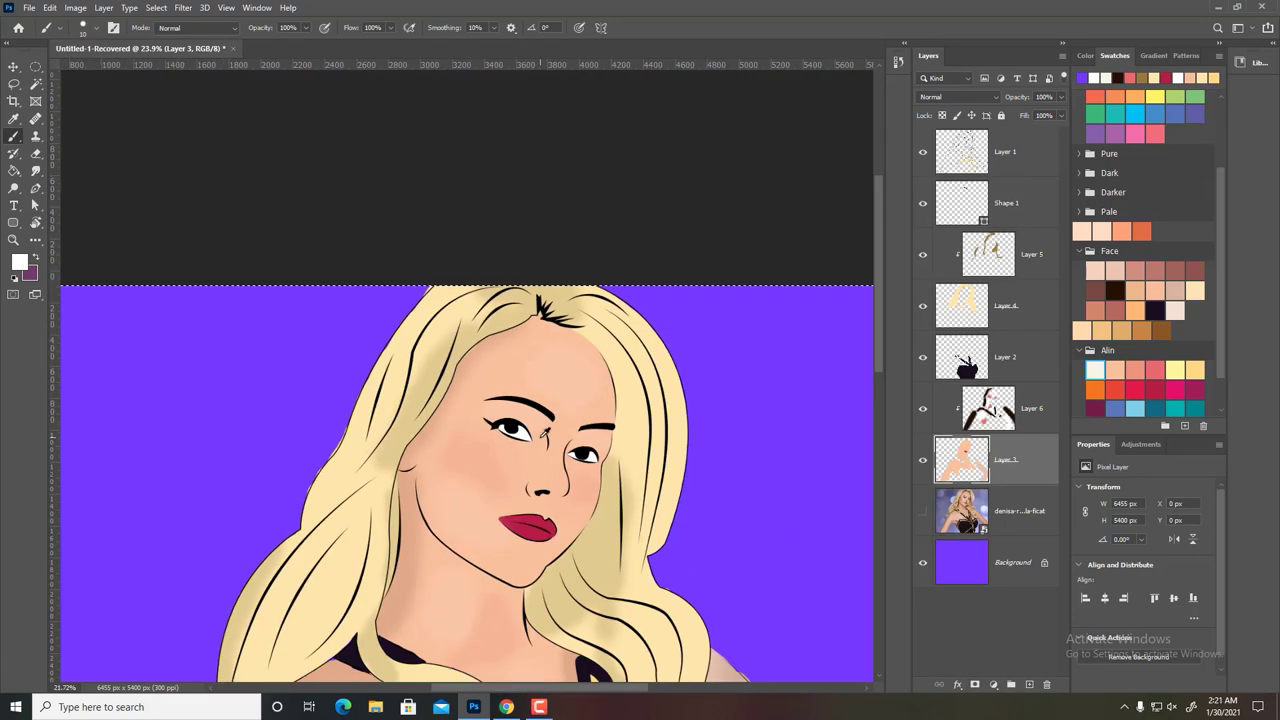
key(e)
scroll(600, 420, up, 3)
key(ctrl+0)
key(ctrl+a)
- Clear the selection and erase the stray skin gap along the arm edge on Layer 3
click(1010, 151)
key(w)
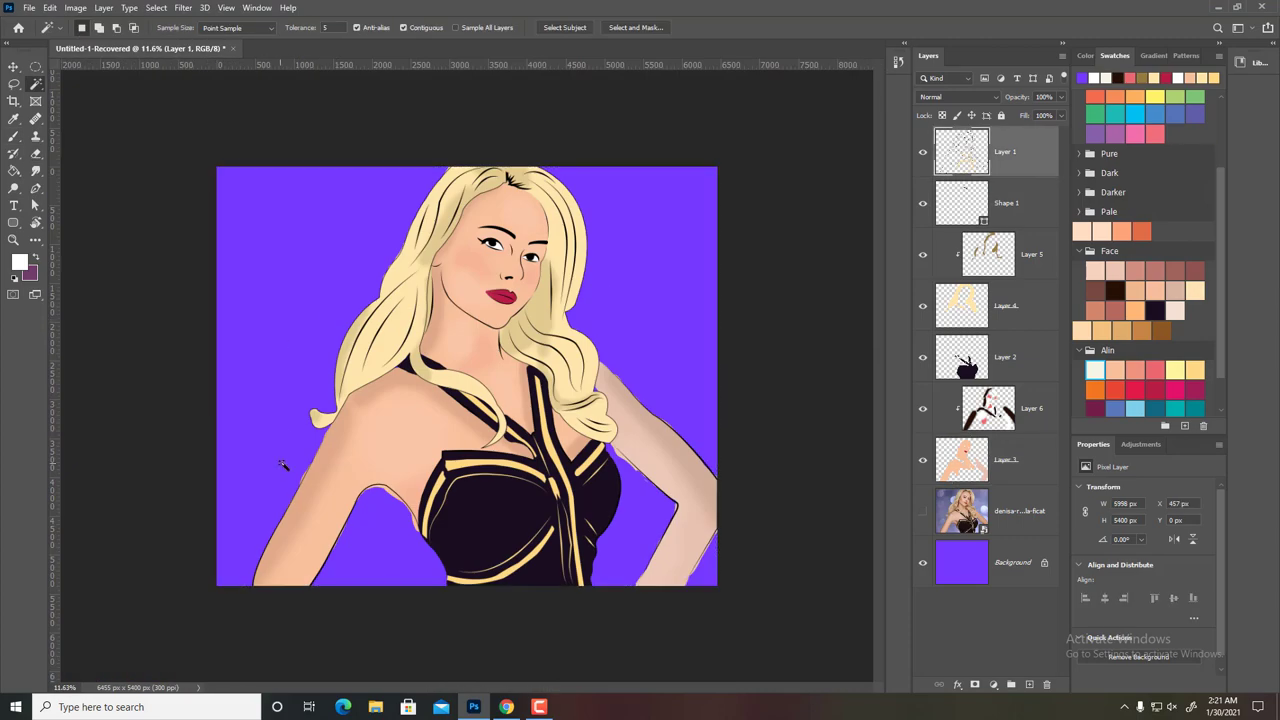
key(ctrl+d)
scroll(386, 528, up, 5)
key(e)
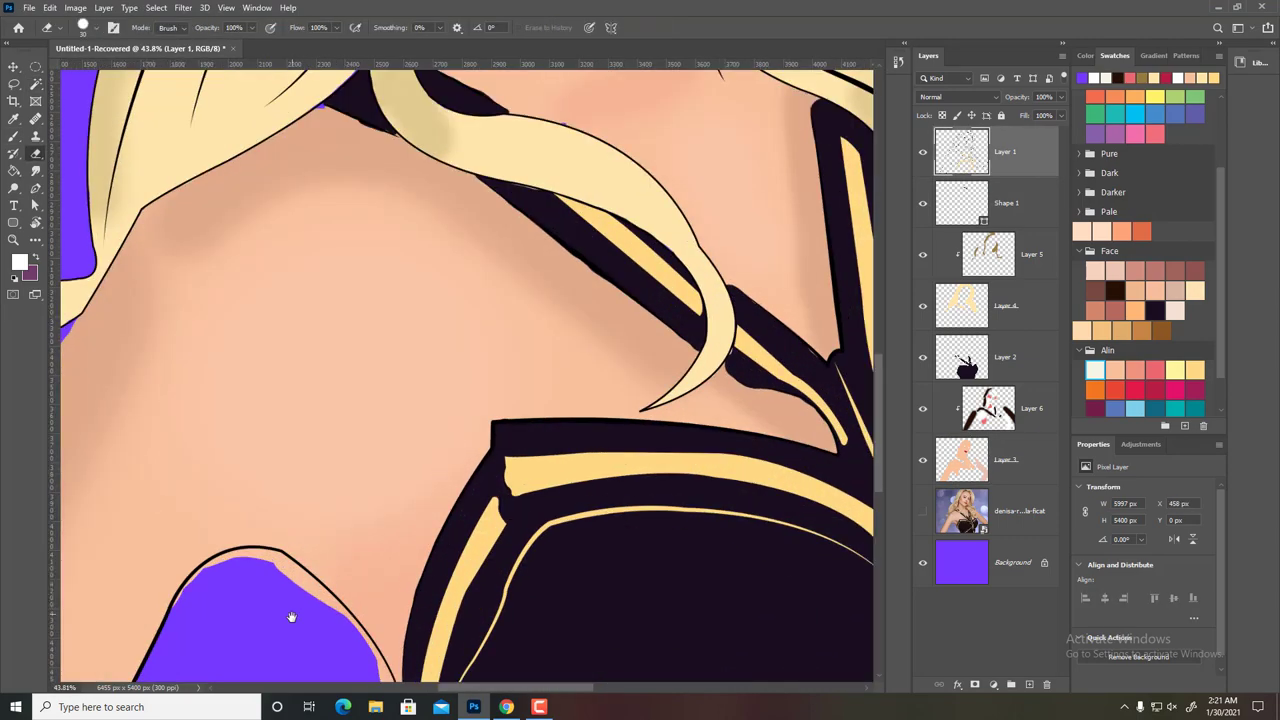
scroll(291, 614, down, 1)
ctrl+click(505, 500)
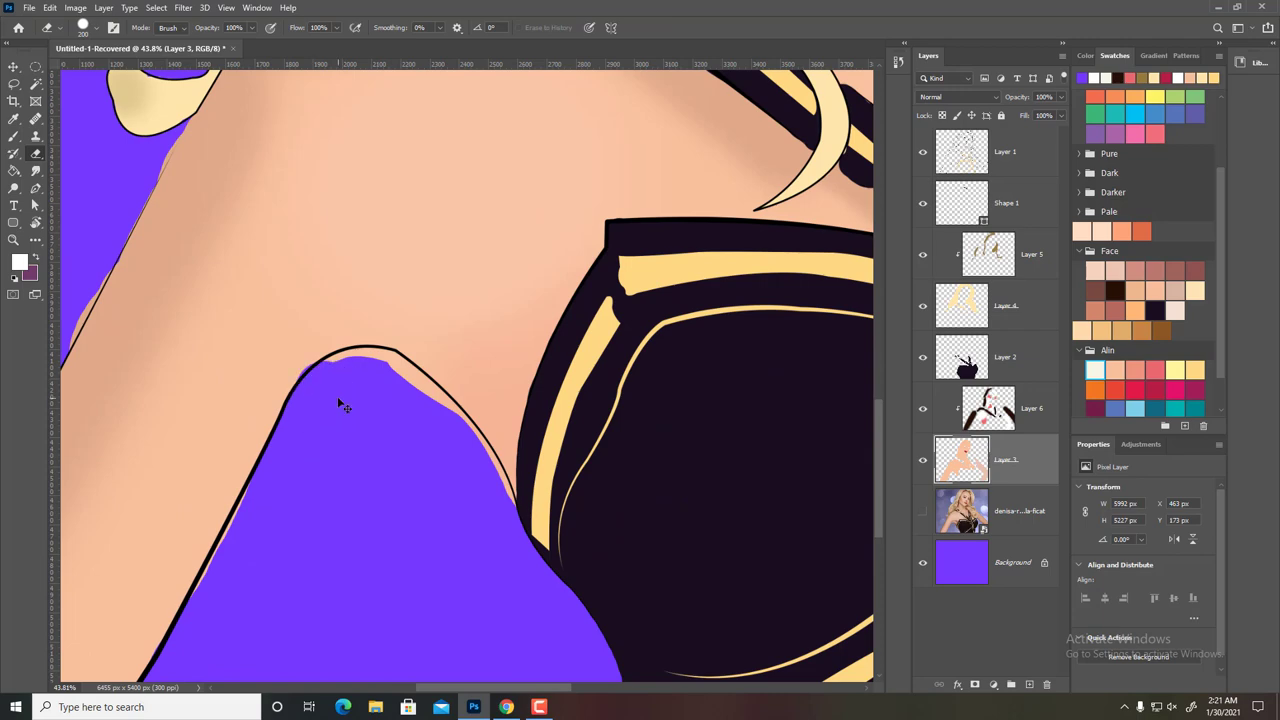
mouse_move(343, 405)
mouse_down()
mouse_move(443, 443)
mouse_move(550, 600)
mouse_up()
- Erase the pink spot on the arm's outer edge and inspect the elbow area
scroll(443, 443, up, 3)
scroll(374, 534, down, 1)
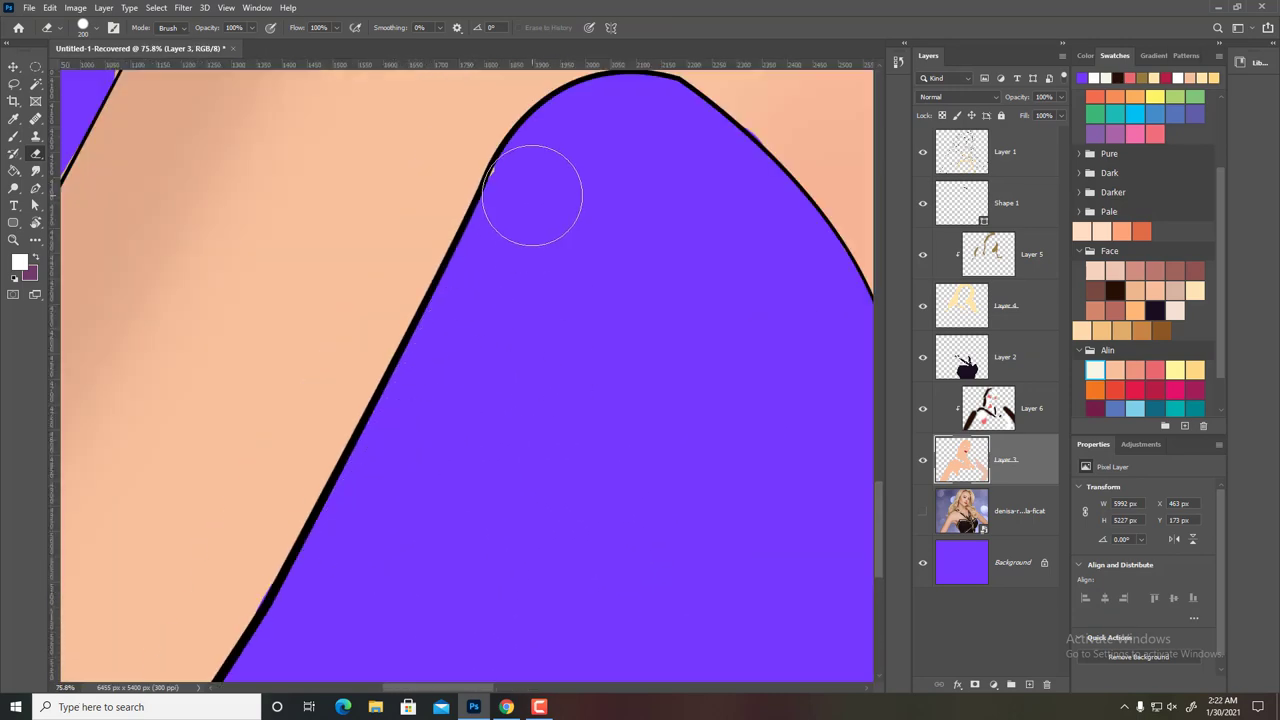
scroll(532, 195, down, 1)
drag(386, 229, 286, 414)
scroll(286, 414, down, 1)
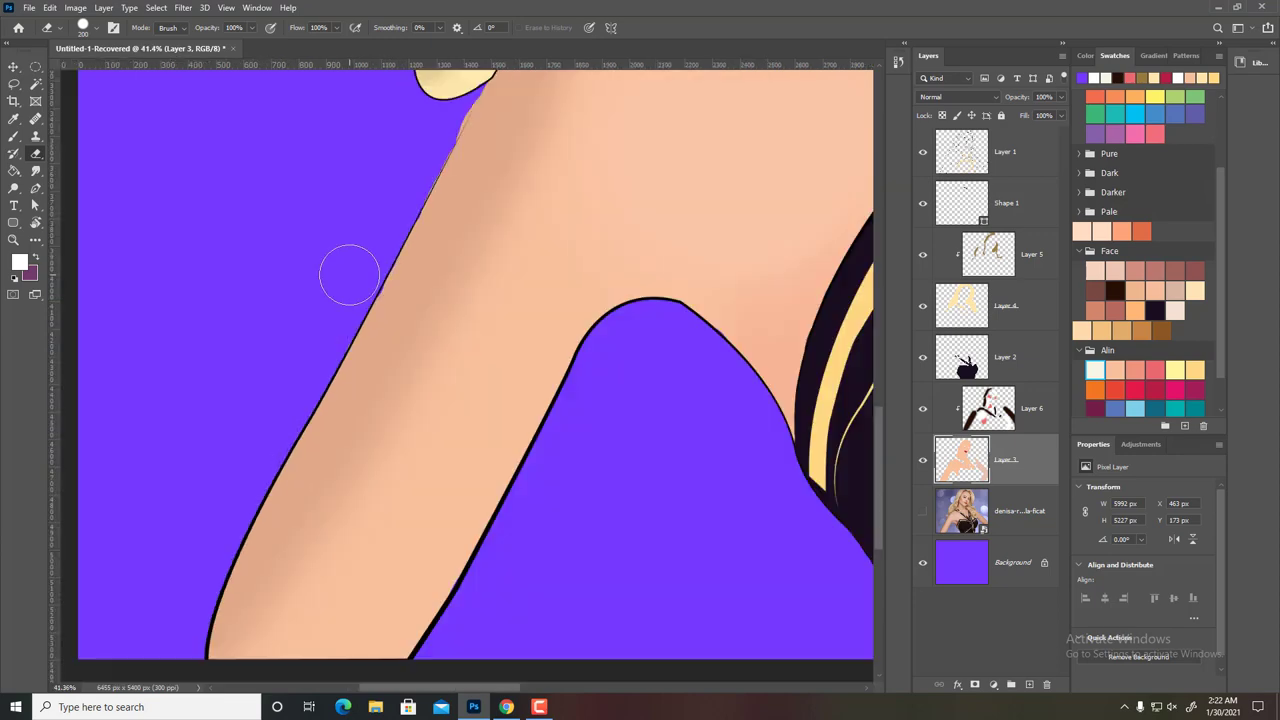
scroll(349, 274, down, 1)
scroll(671, 400, up, 1)
scroll(786, 506, up, 1)
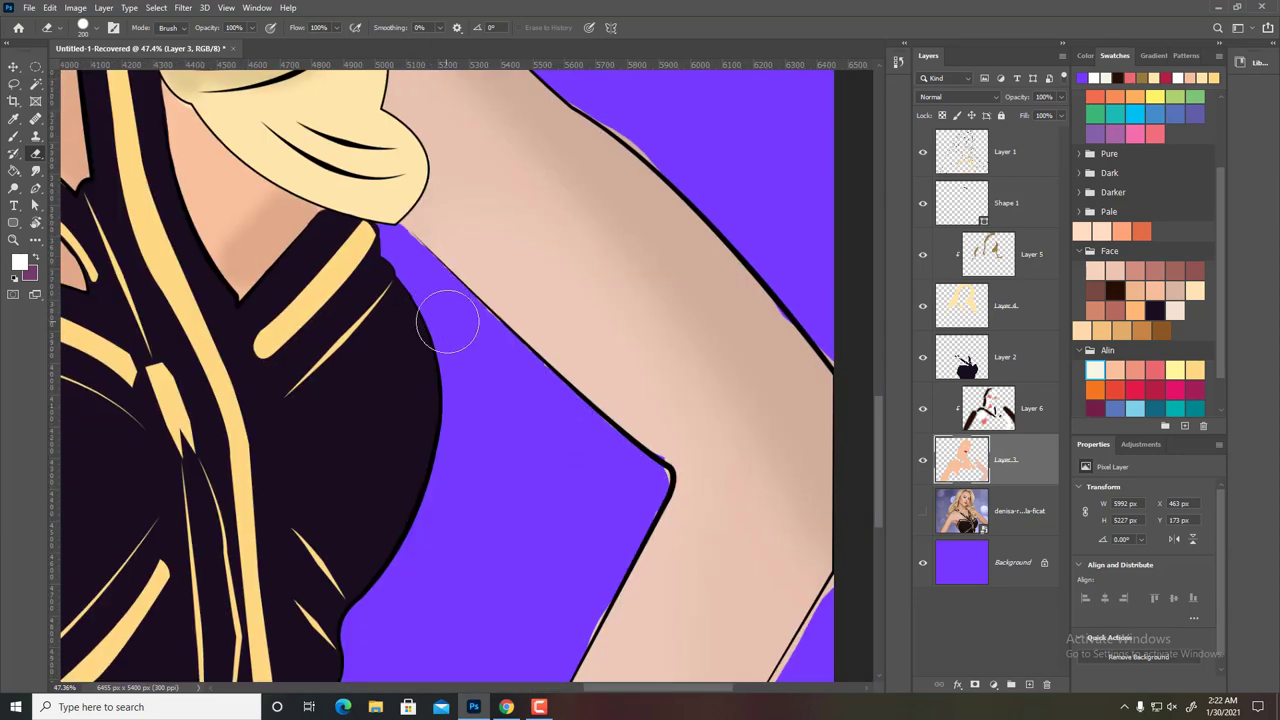
drag(517, 482, 531, 342)
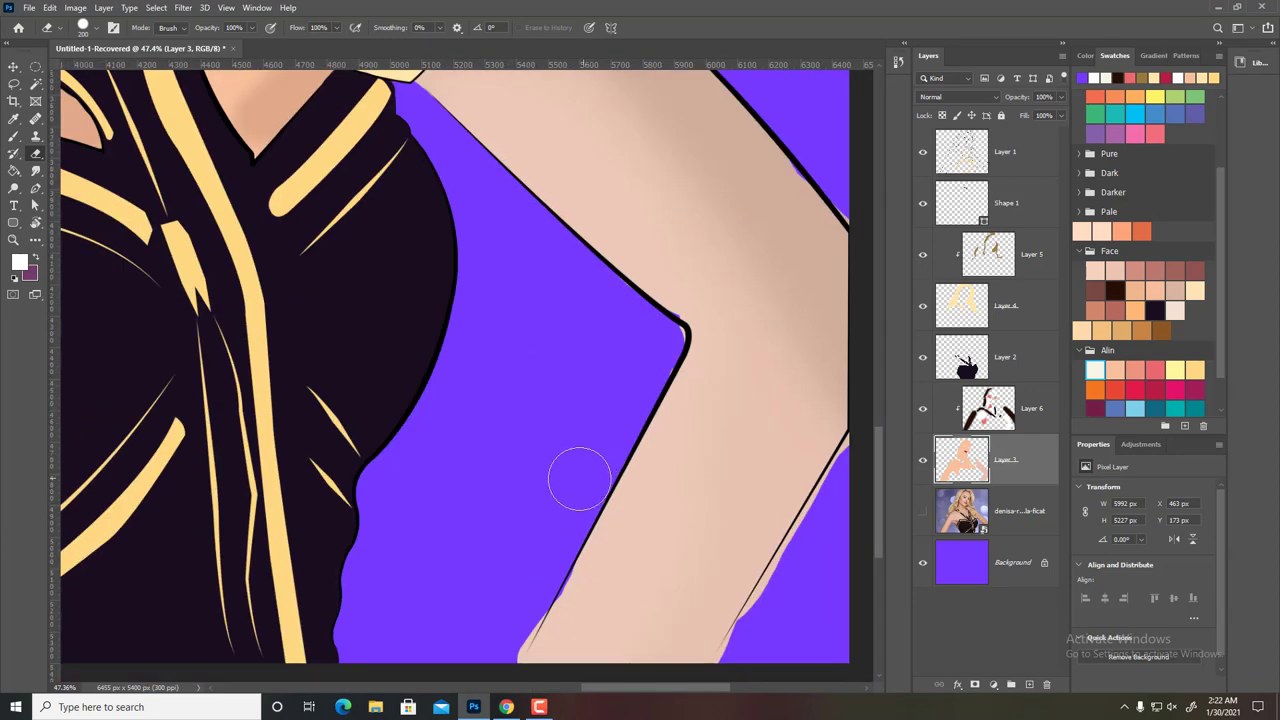
scroll(522, 600, right, 2)
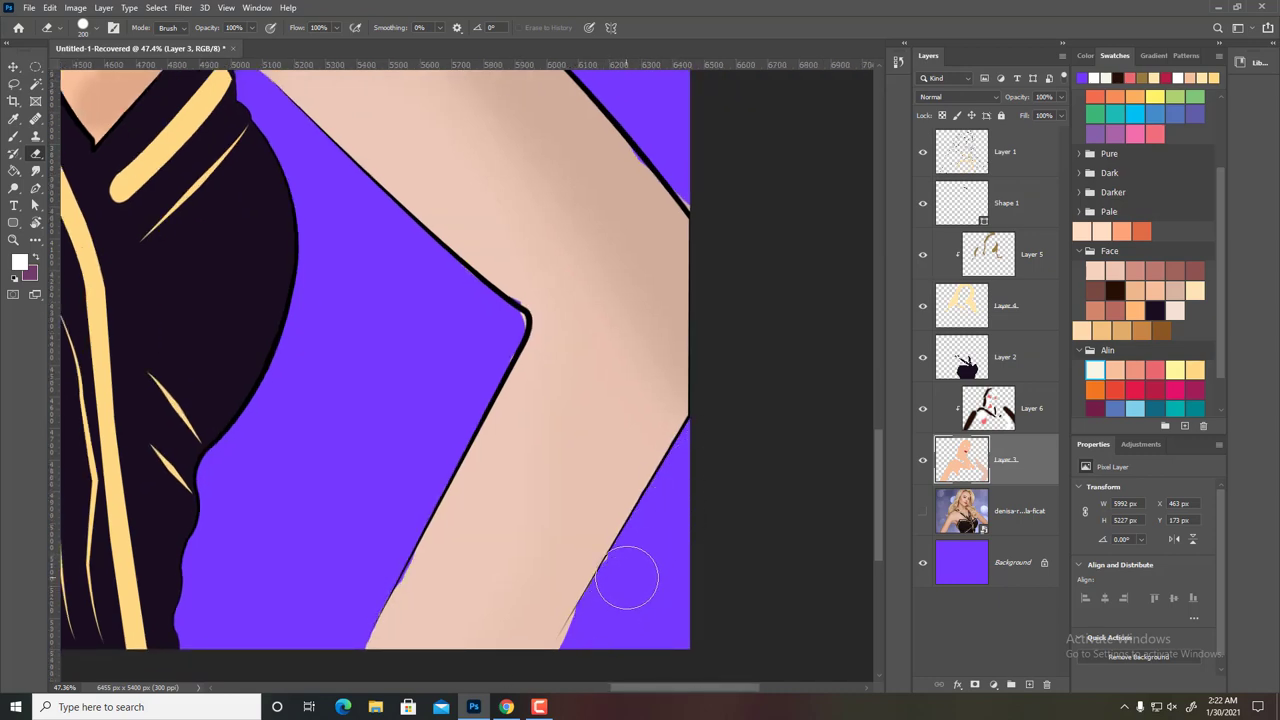
scroll(627, 578, down, 1)
scroll(569, 297, up, 1)
scroll(720, 453, right, 2)
scroll(656, 443, down, 1)
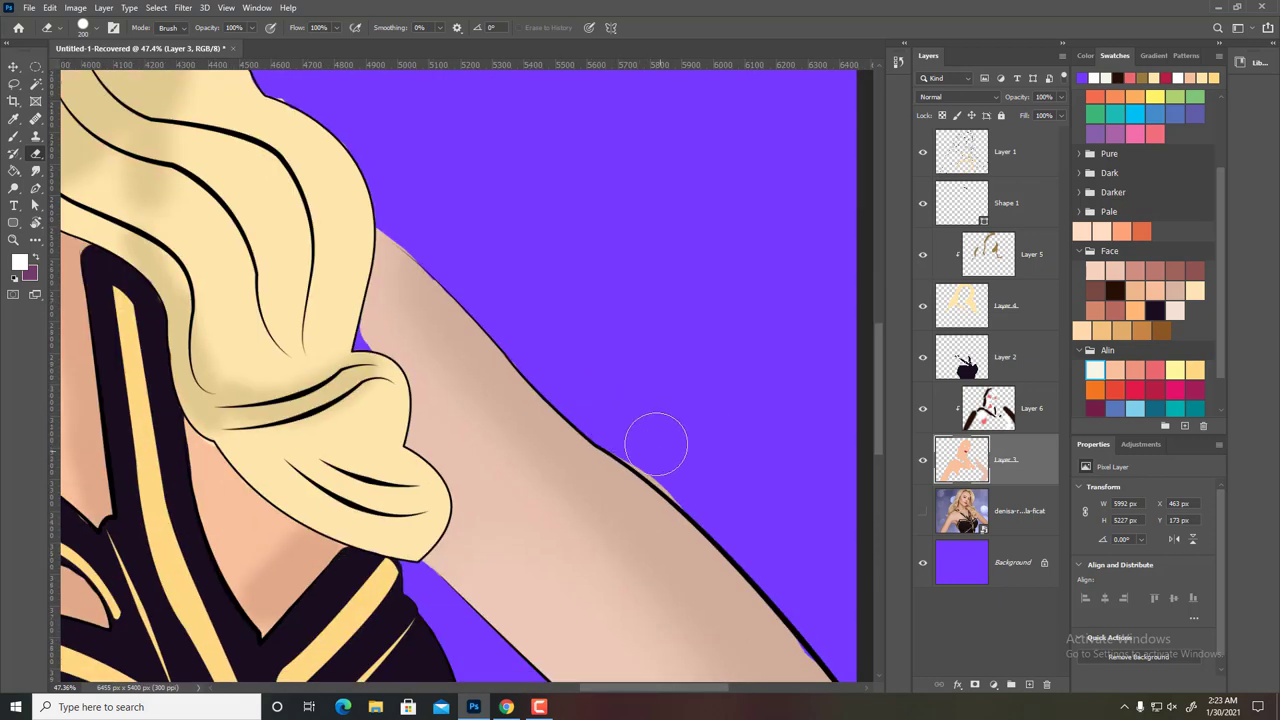
- Pick the skin colour and add a new empty layer
key(b)
alt+click(506, 534)
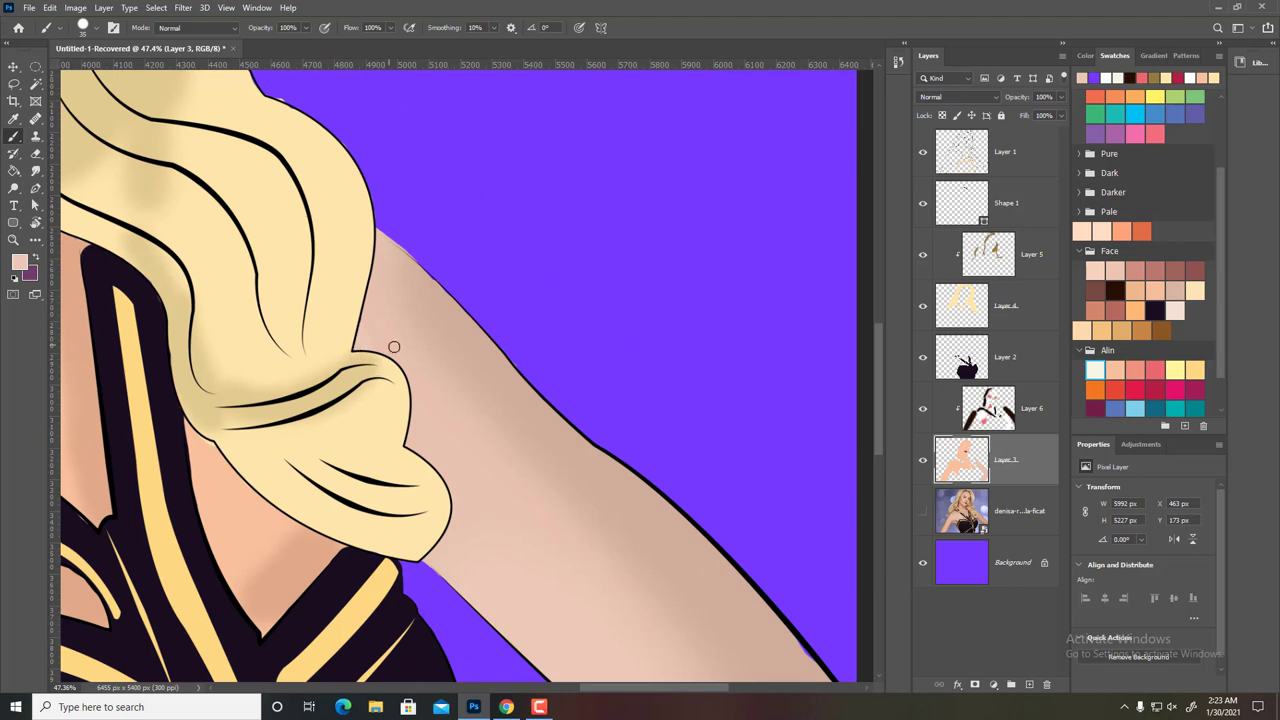
scroll(394, 347, down, 3)
scroll(471, 343, down, 2)
key(ctrl+shift+alt+n)
- Move the new layer below Layer 3 and paint small white bokeh dots on the background
key(ctrl+bracketleft)
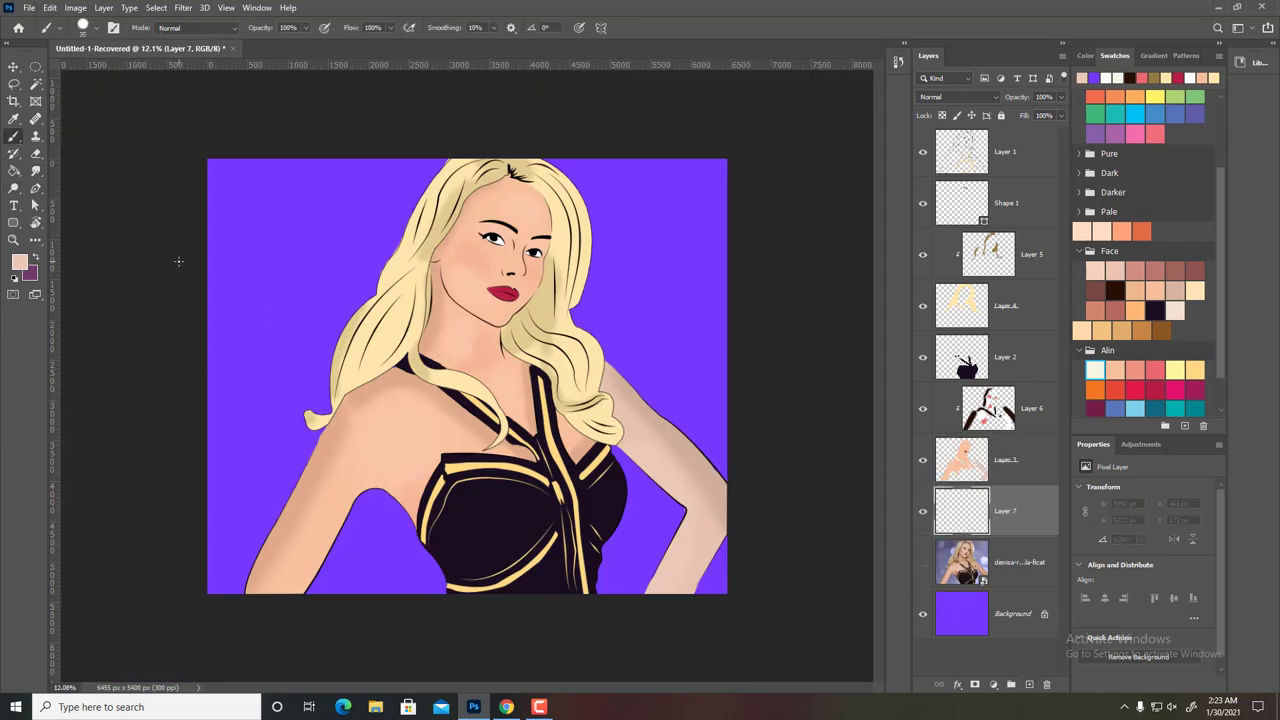
click(19, 262)
click(908, 431)
click(365, 561)
click(617, 299)
click(373, 191)
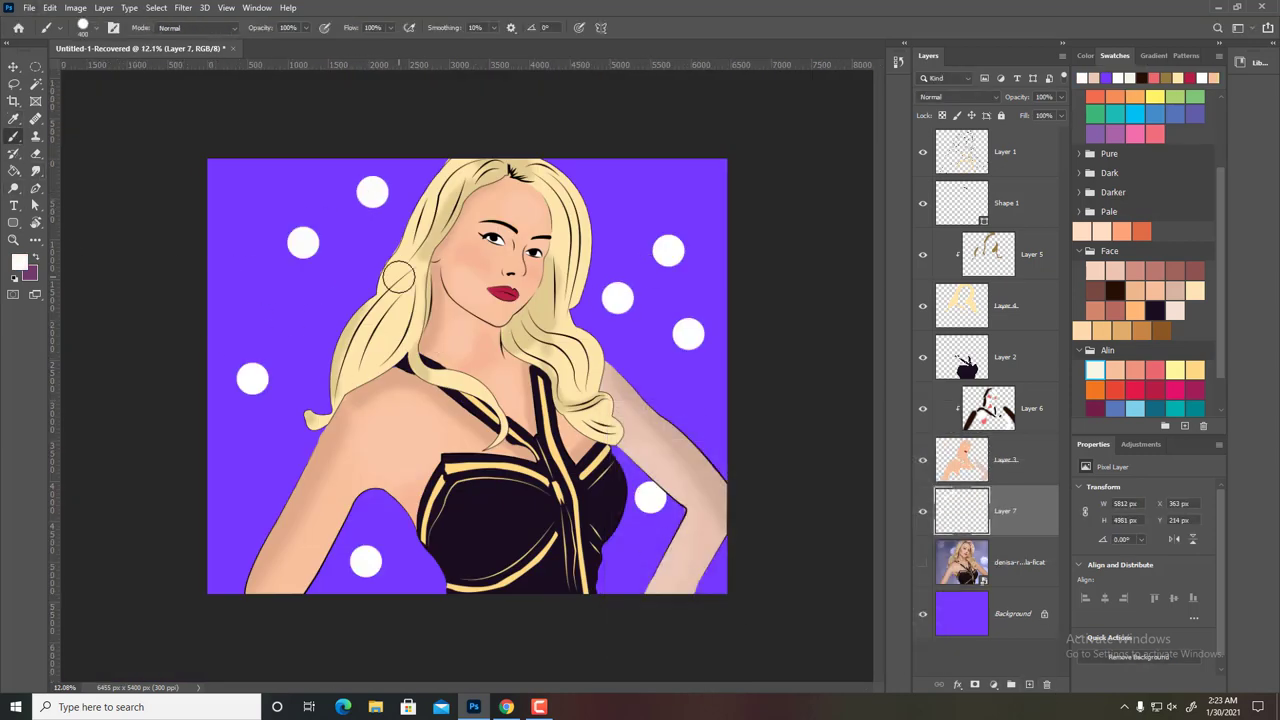
click(651, 188)
- Paint larger white bokeh dots, dropping the brush opacity to 27%
click(264, 549)
click(373, 540)
click(640, 345)
click(253, 180)
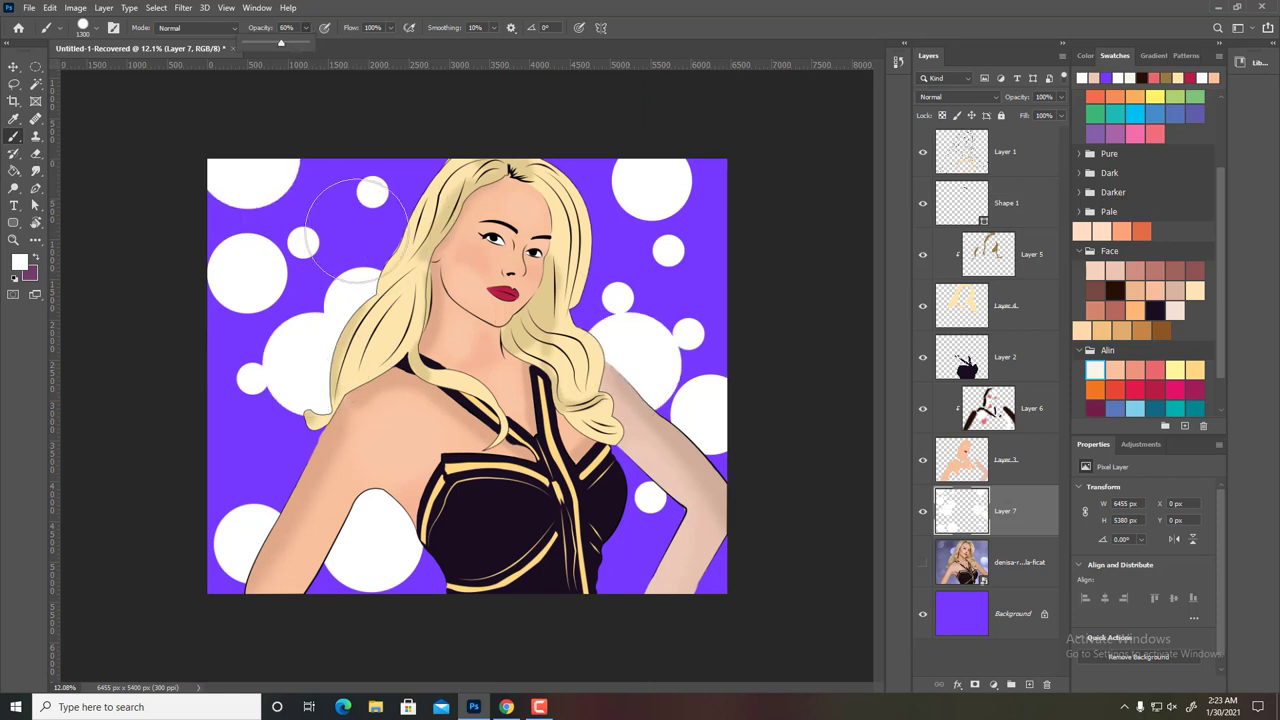
key(2)
key(7)
click(375, 215)
- Add faint dots and lower Layer 7's opacity so the dots read as lavender
click(635, 249)
click(284, 451)
click(598, 447)
click(616, 573)
click(233, 344)
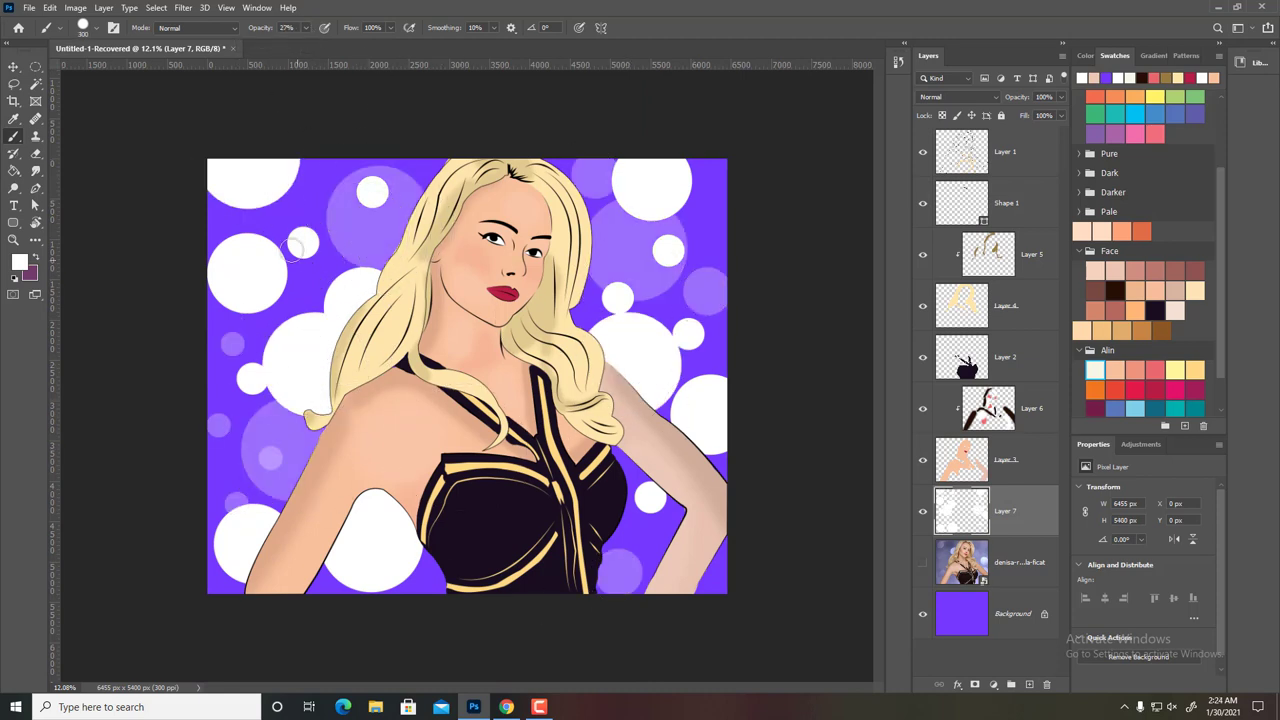
click(653, 273)
drag(1016, 96, 985, 96)
- Warm the skin tones on Layer 3 with a Color Balance adjustment
click(1005, 460)
key(ctrl+b)
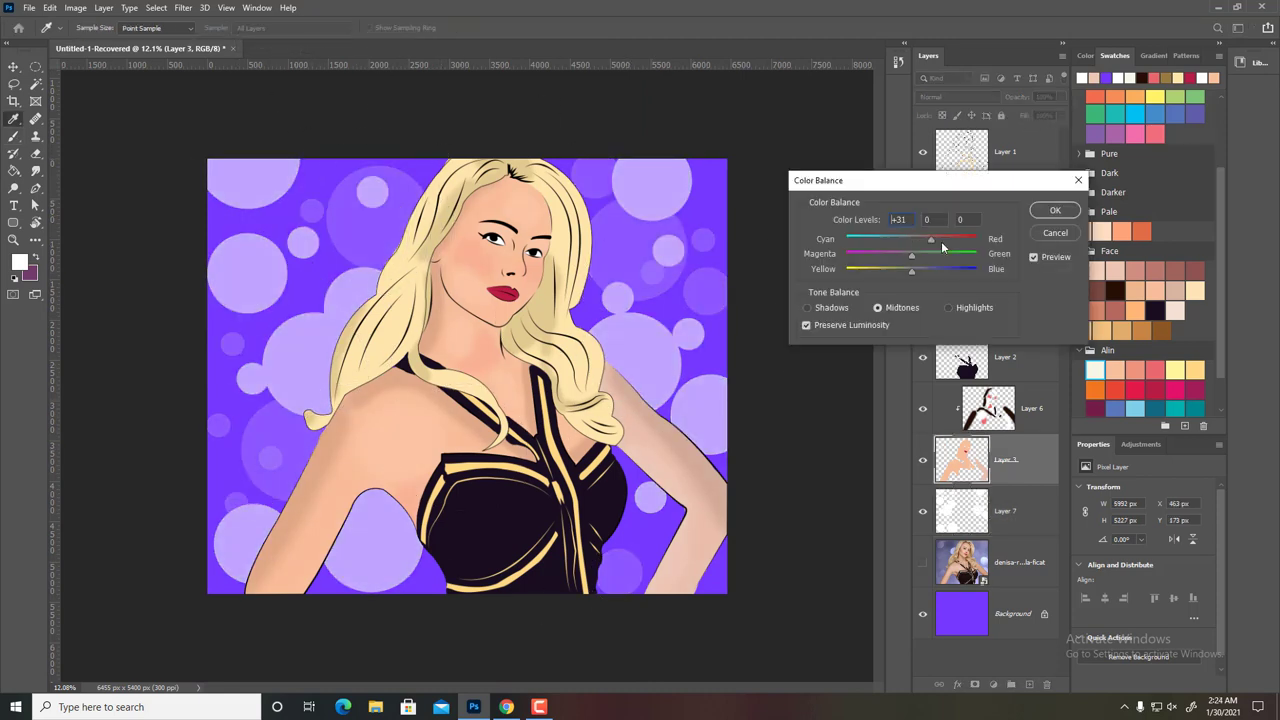
key(Return)
- Convert the portrait layers into smart object Layer 1 and bring up Levels on it
shift+click(1005, 152)
right_click(1010, 460)
click(1060, 303)
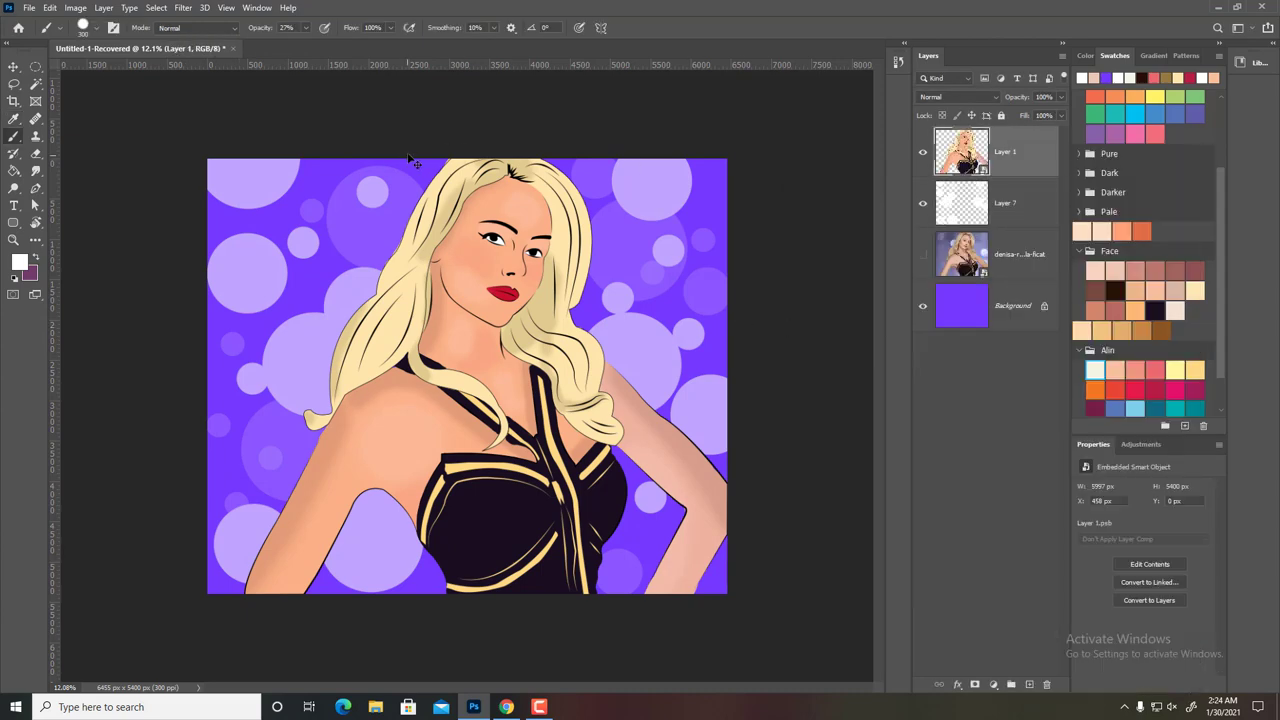
key(ctrl+l)
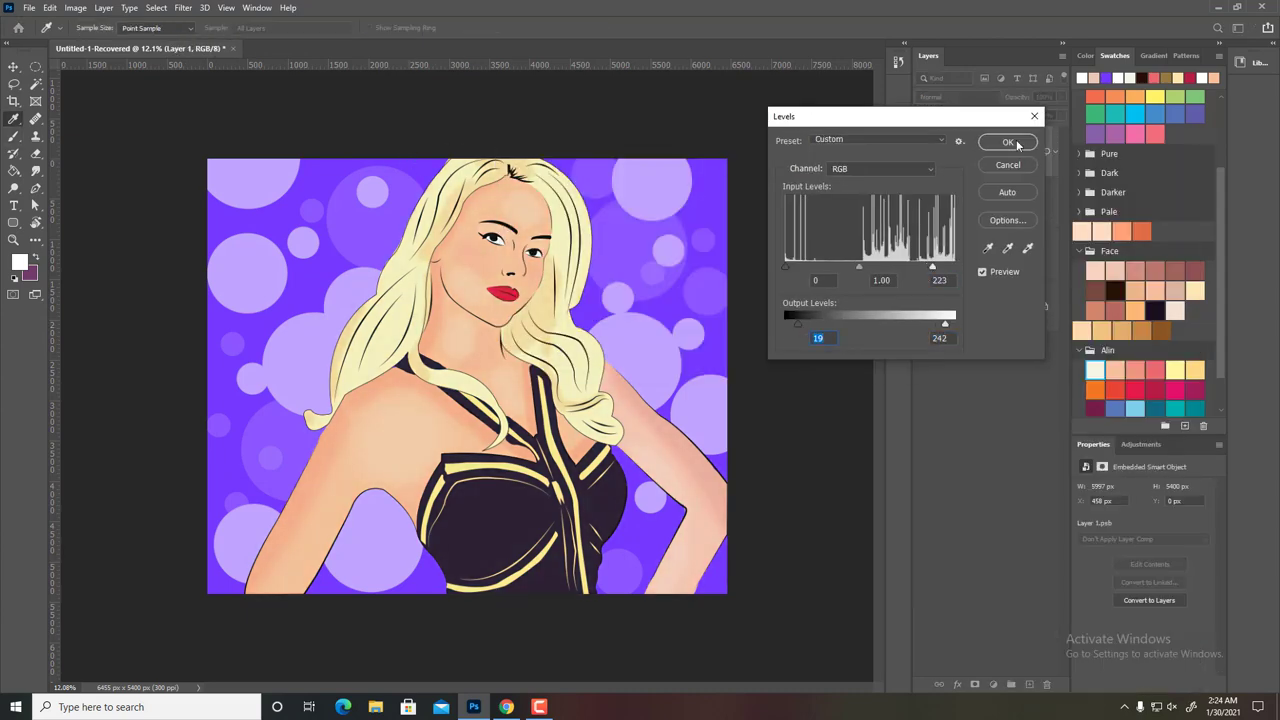